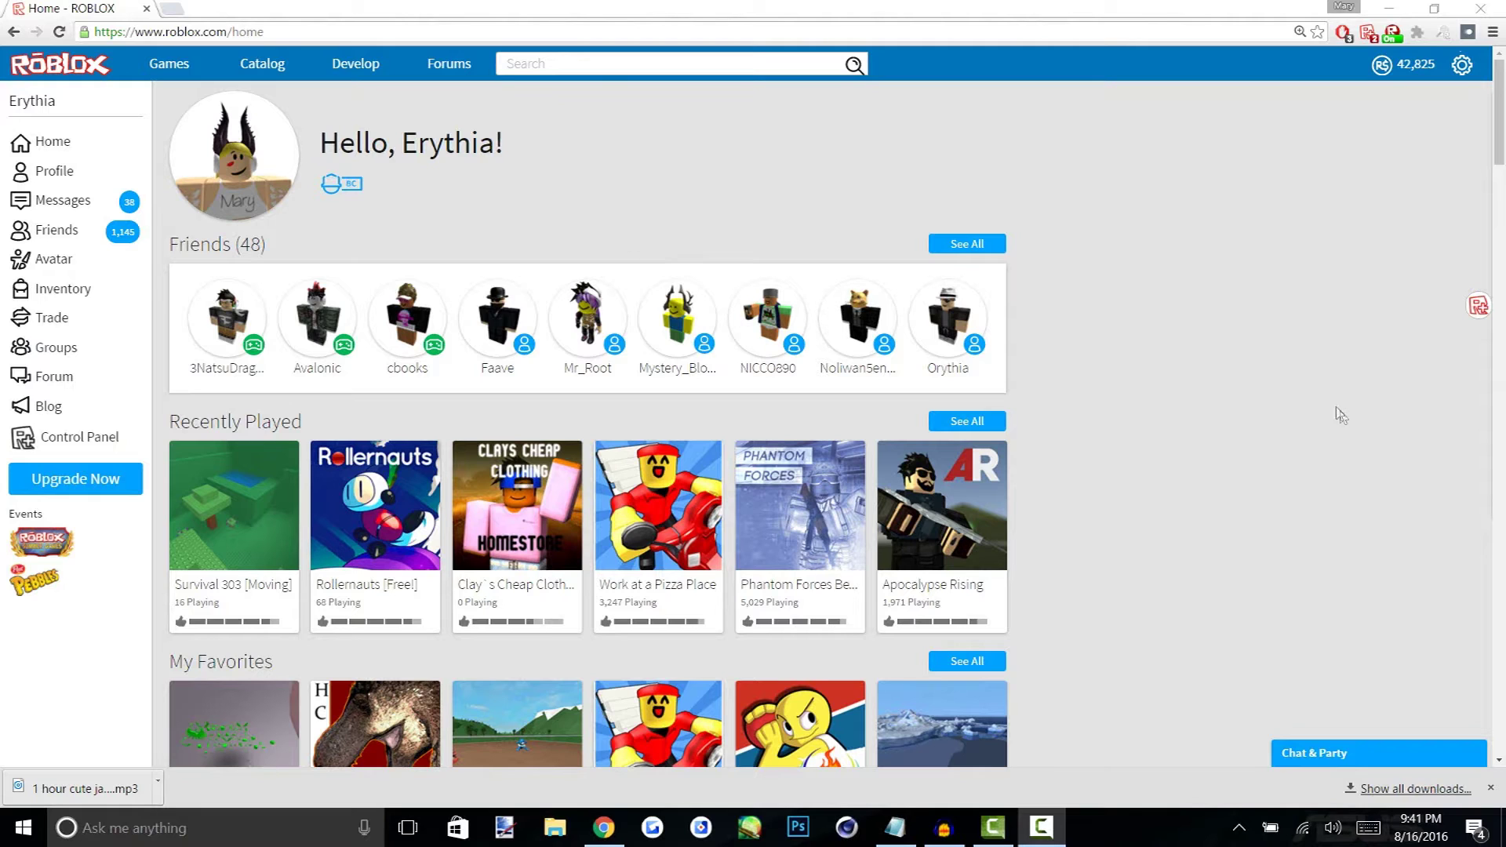
# Open Chrome's Extensions page from the menu under More tools
pyautogui.click(687, 168)
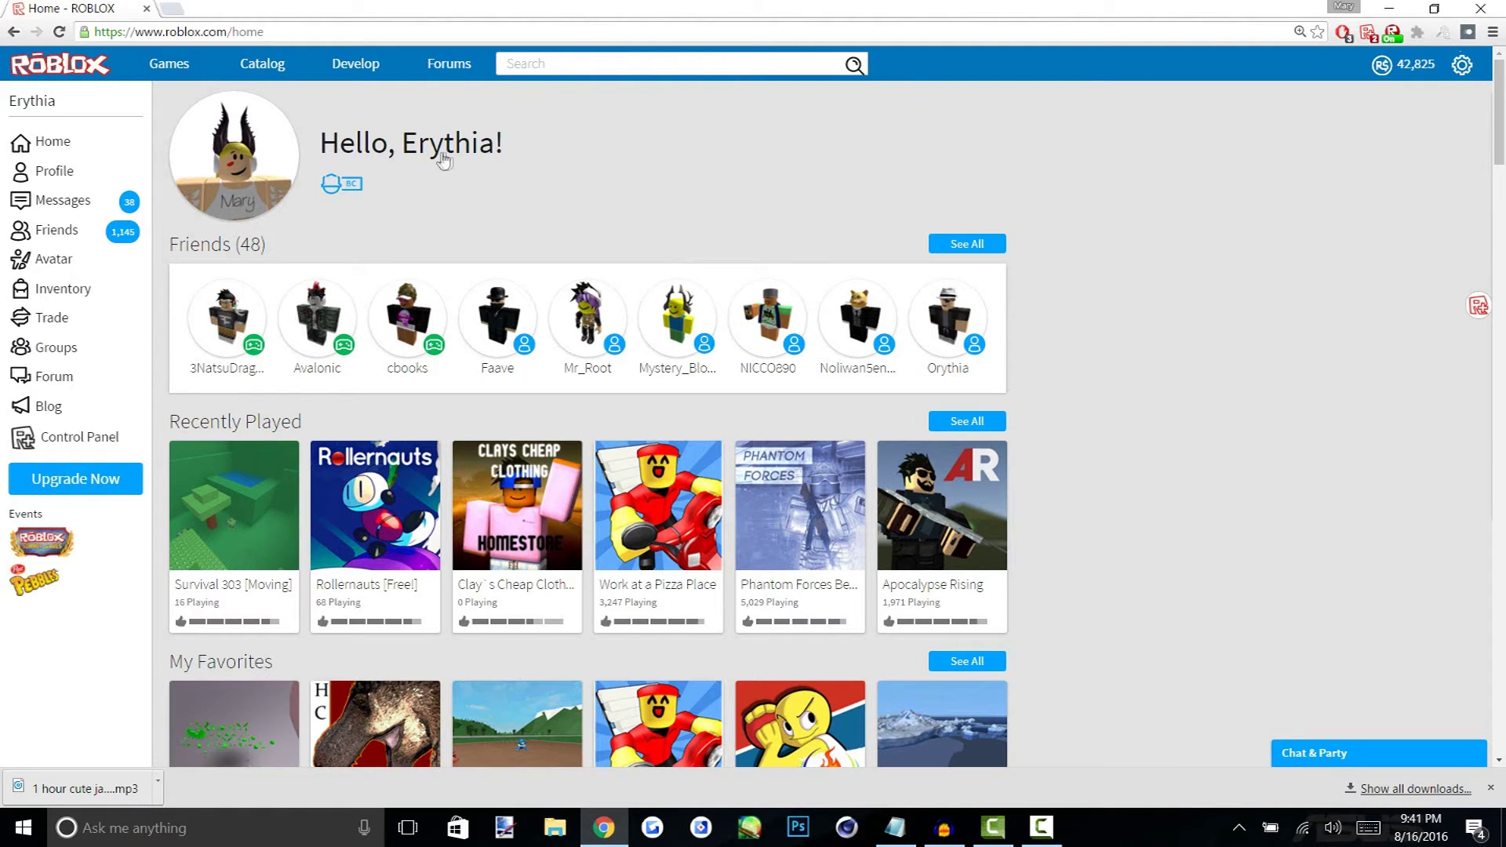
pyautogui.scroll(-6, 496, 221)
pyautogui.scroll(6, 1250, 346)
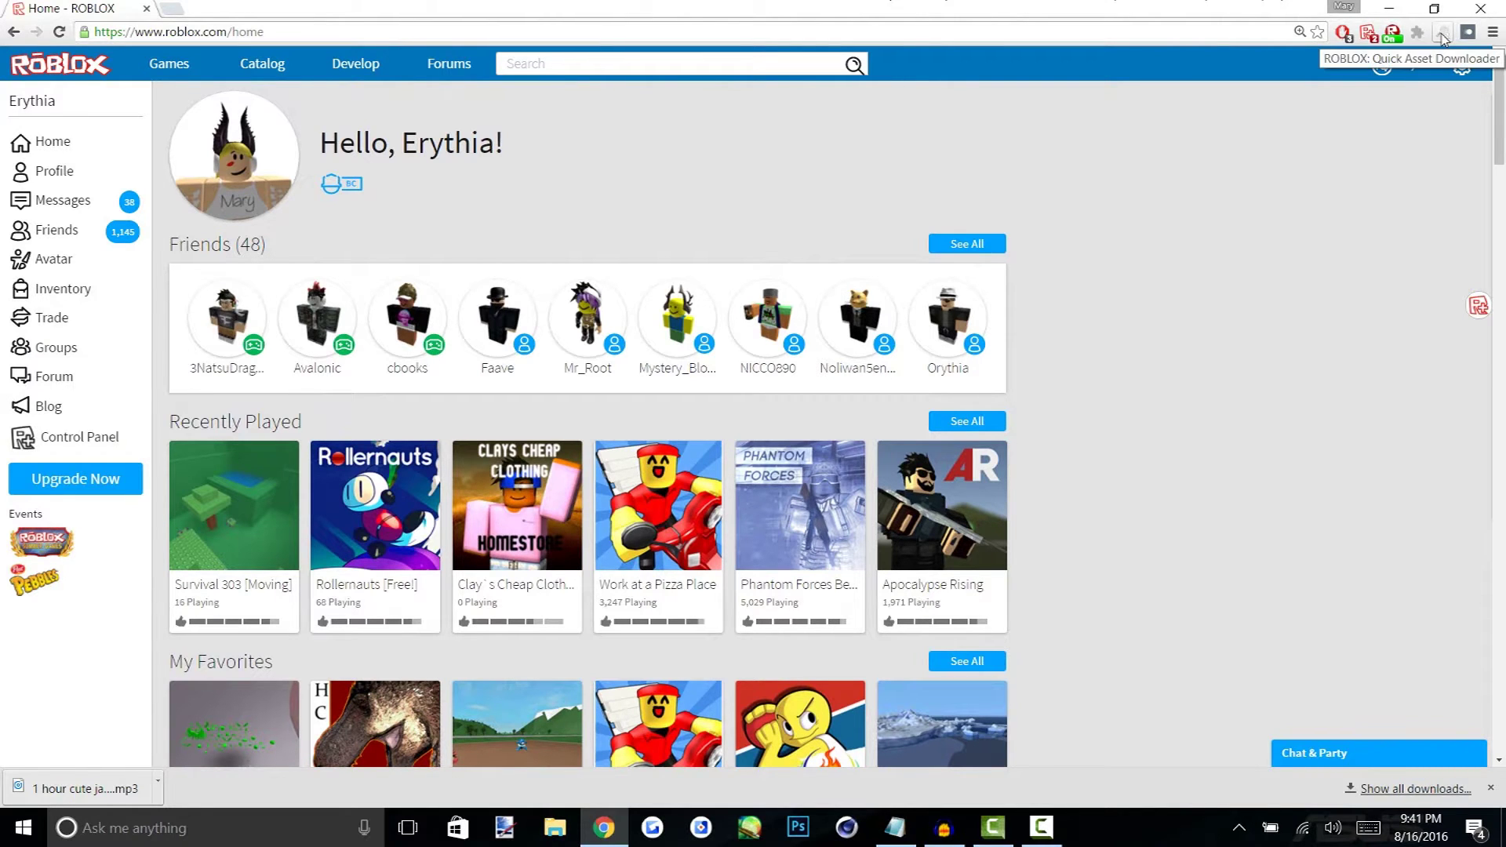
pyautogui.click(1492, 32)
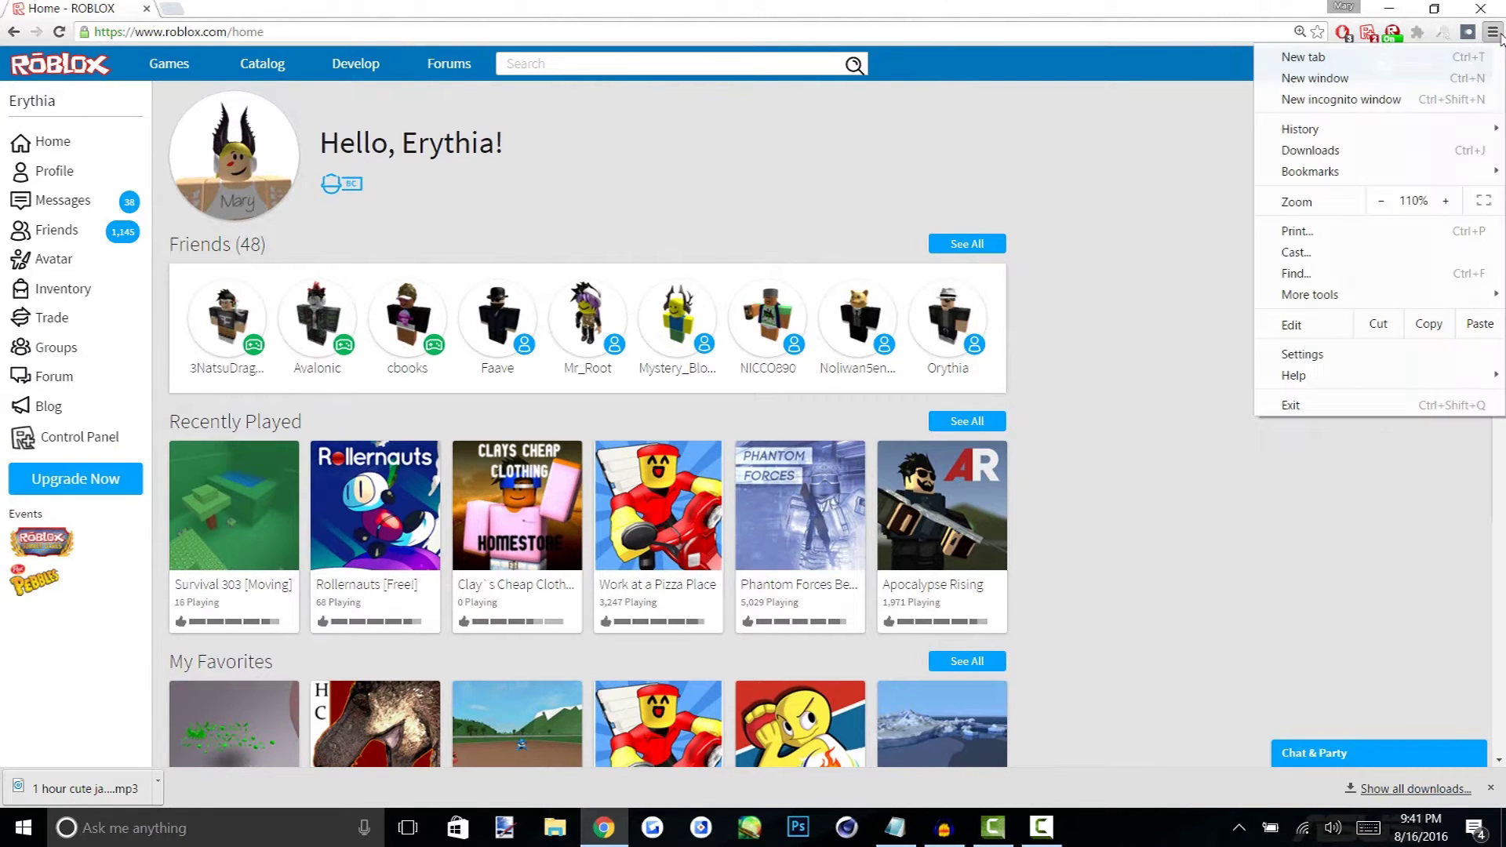
pyautogui.moveTo(1308, 300)
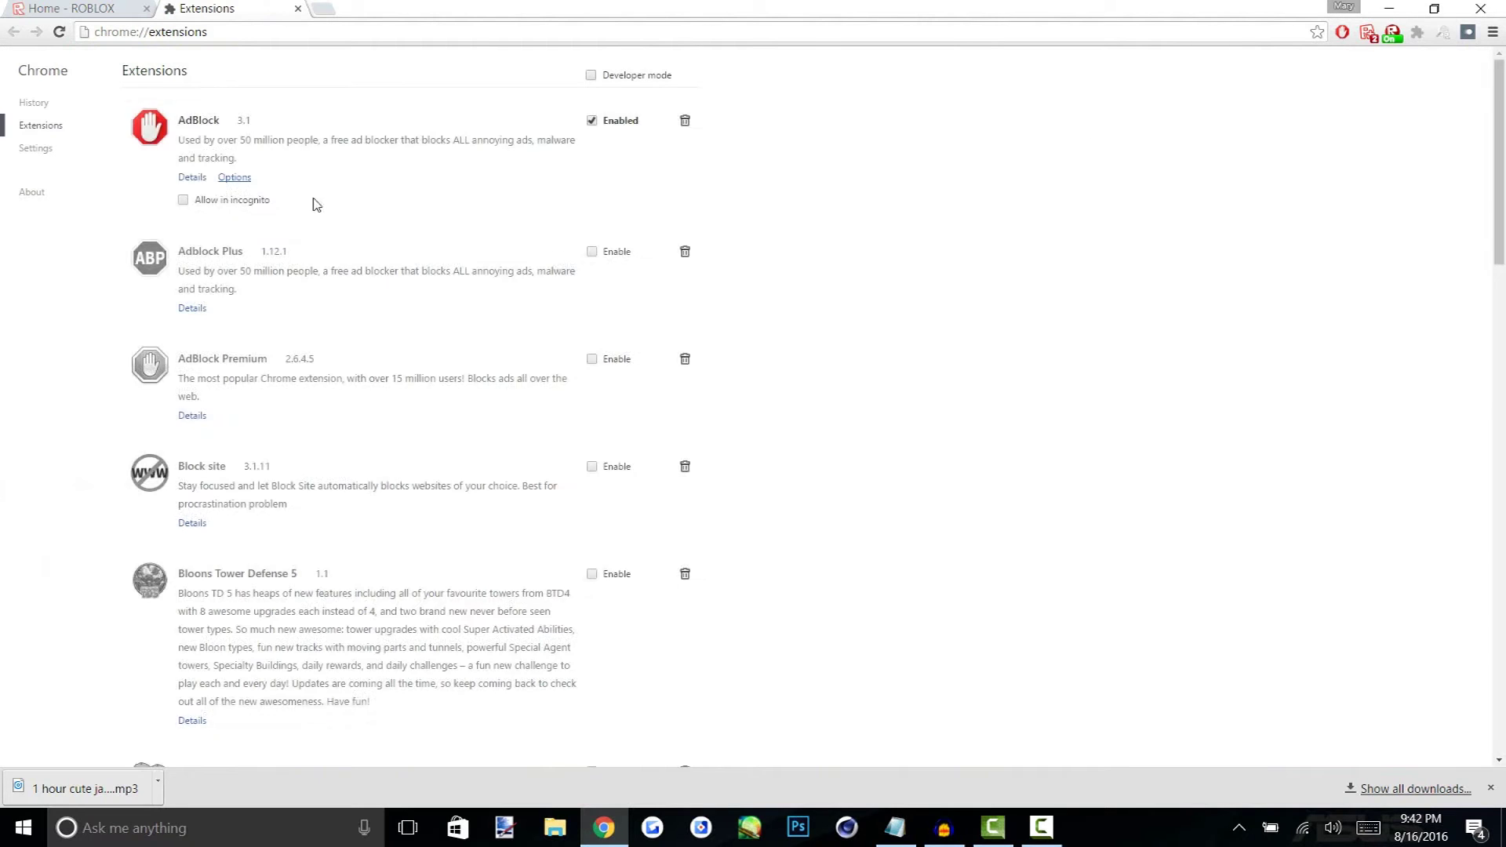
# Browse the extensions, then close the Web Store and Extensions tabs to return to Roblox
pyautogui.scroll(-20, 313, 258)
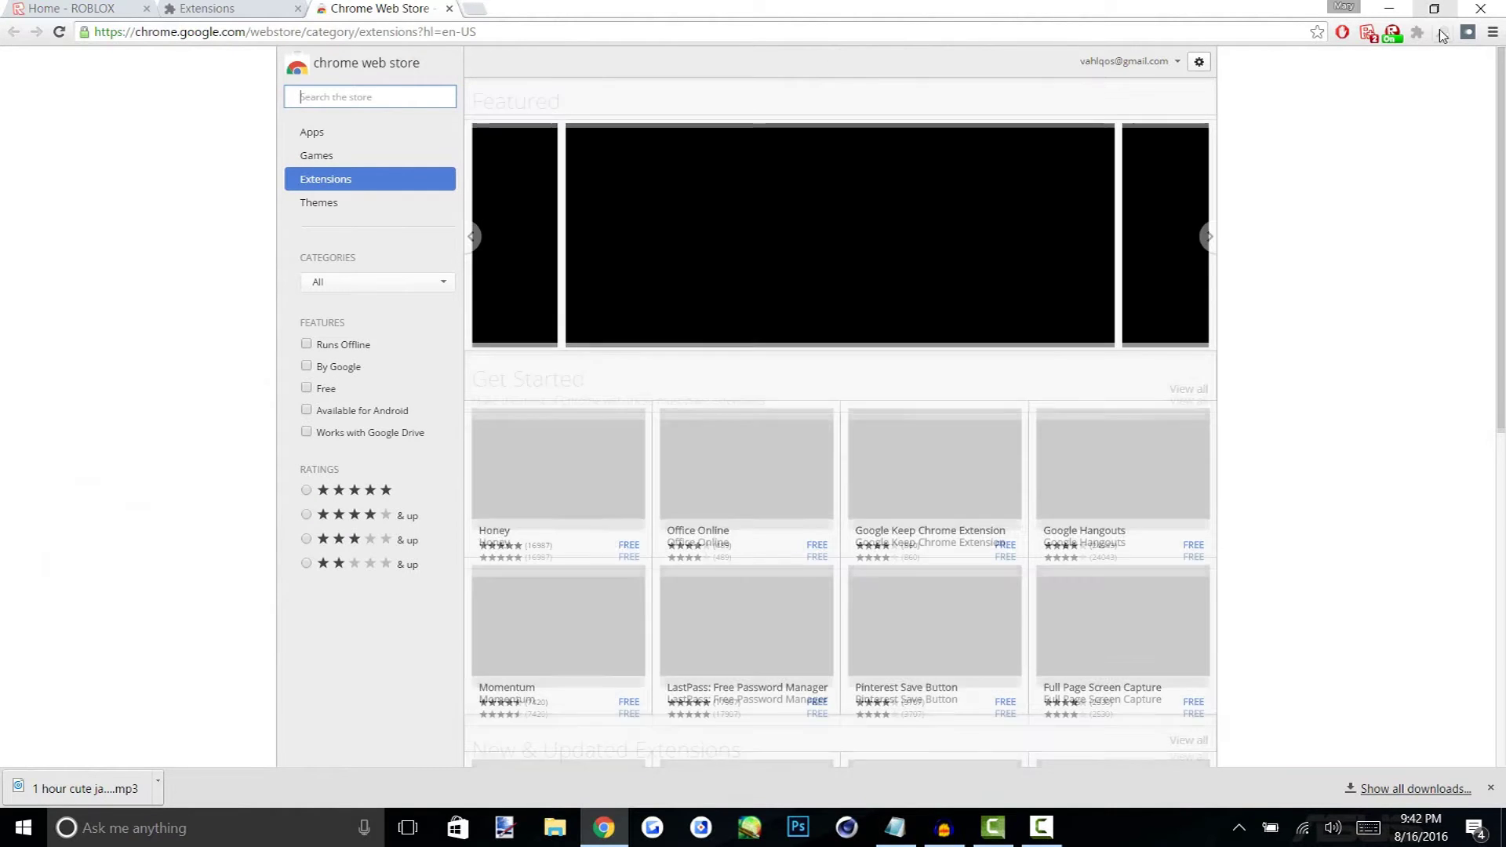
pyautogui.hotkey('ctrl', 'w')
pyautogui.click(298, 9)
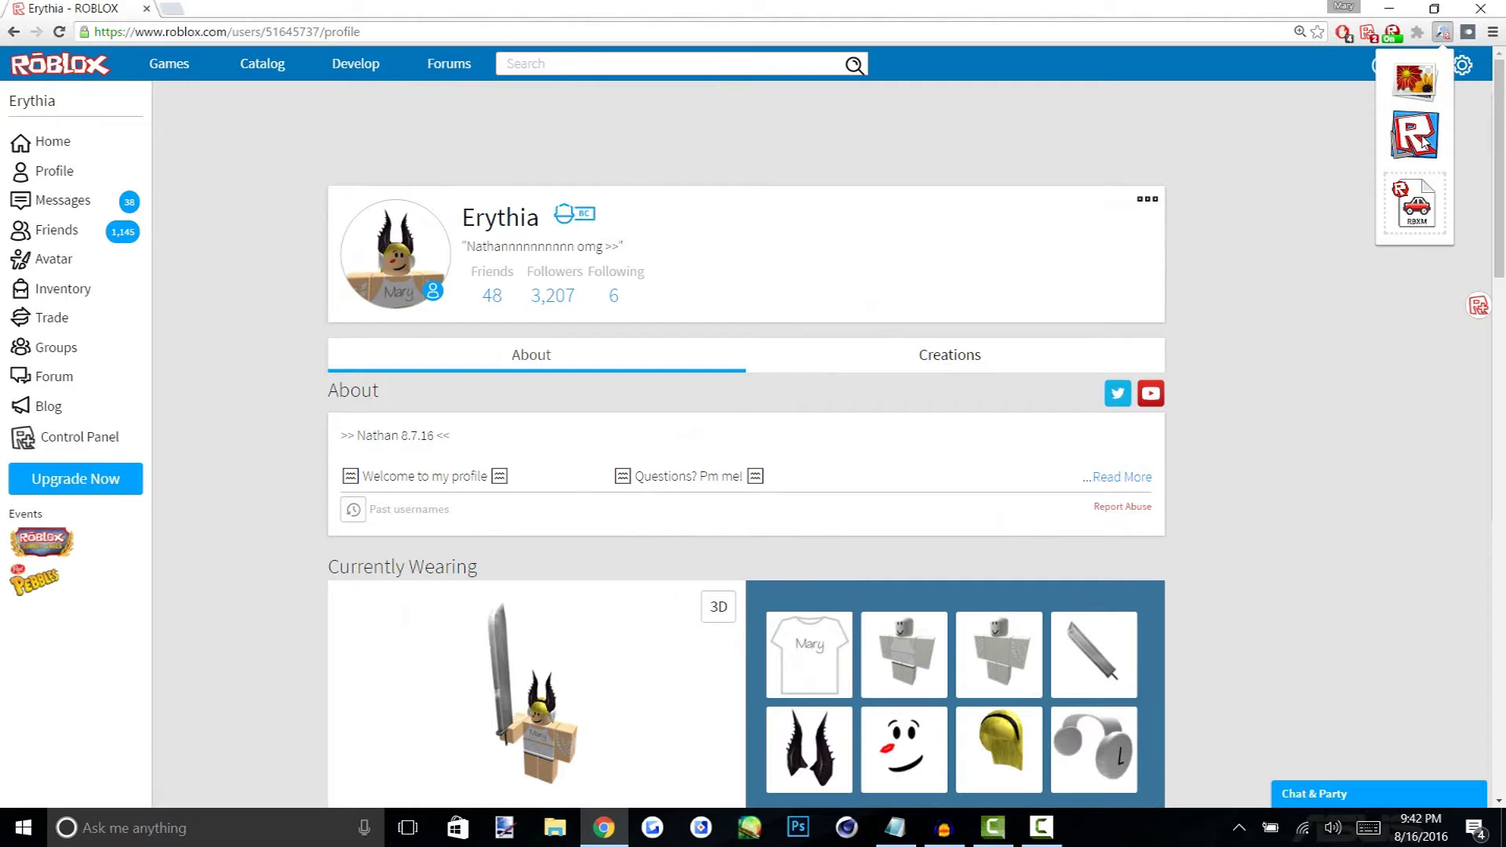
# Grab the avatar's .rbxl place file with Quick Asset Downloader and open it in Roblox Studio
pyautogui.click(1421, 138)
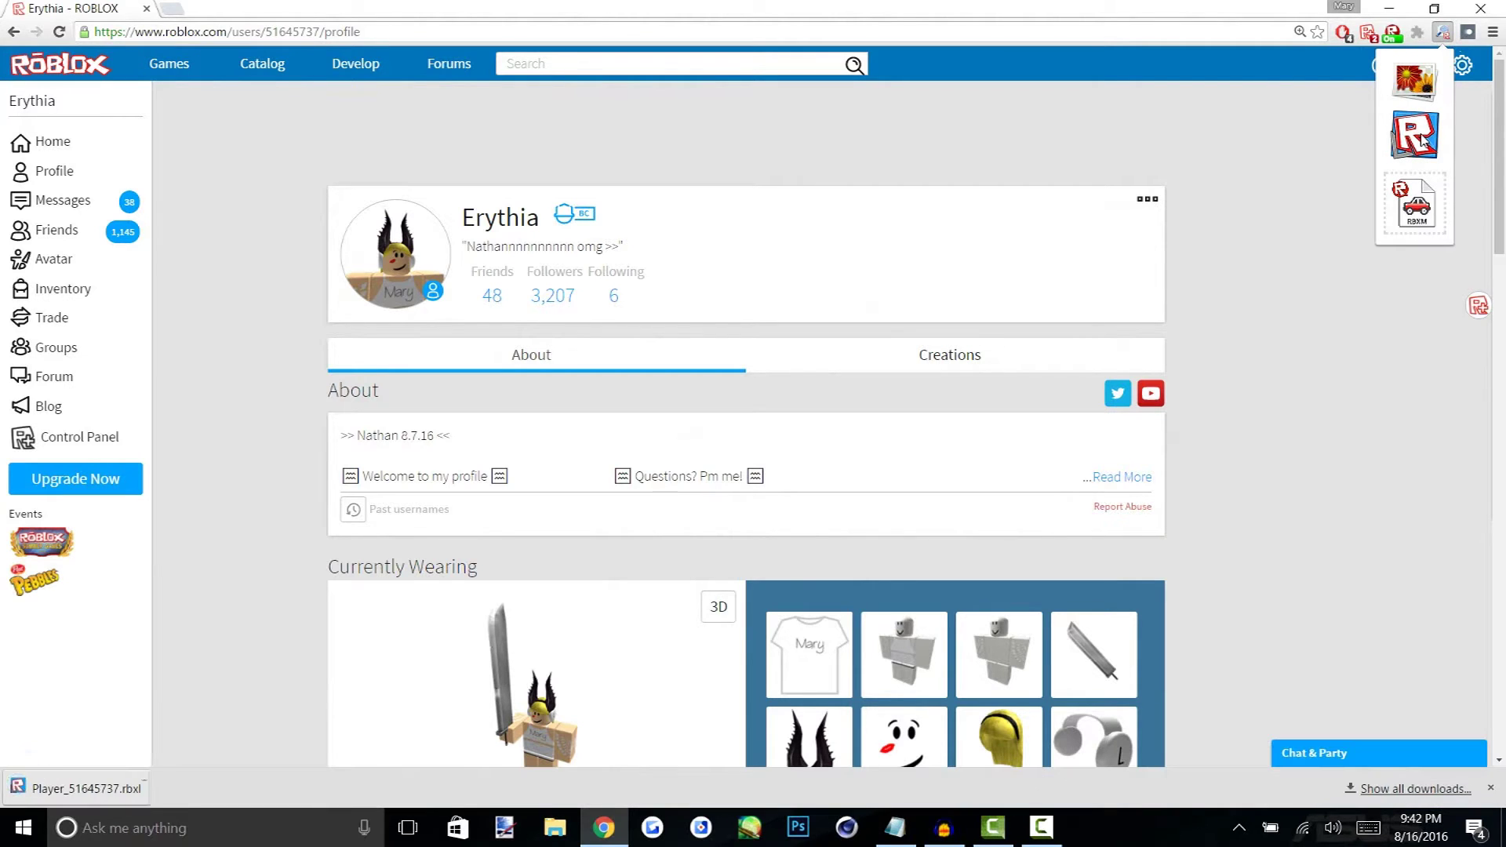
pyautogui.click(252, 542)
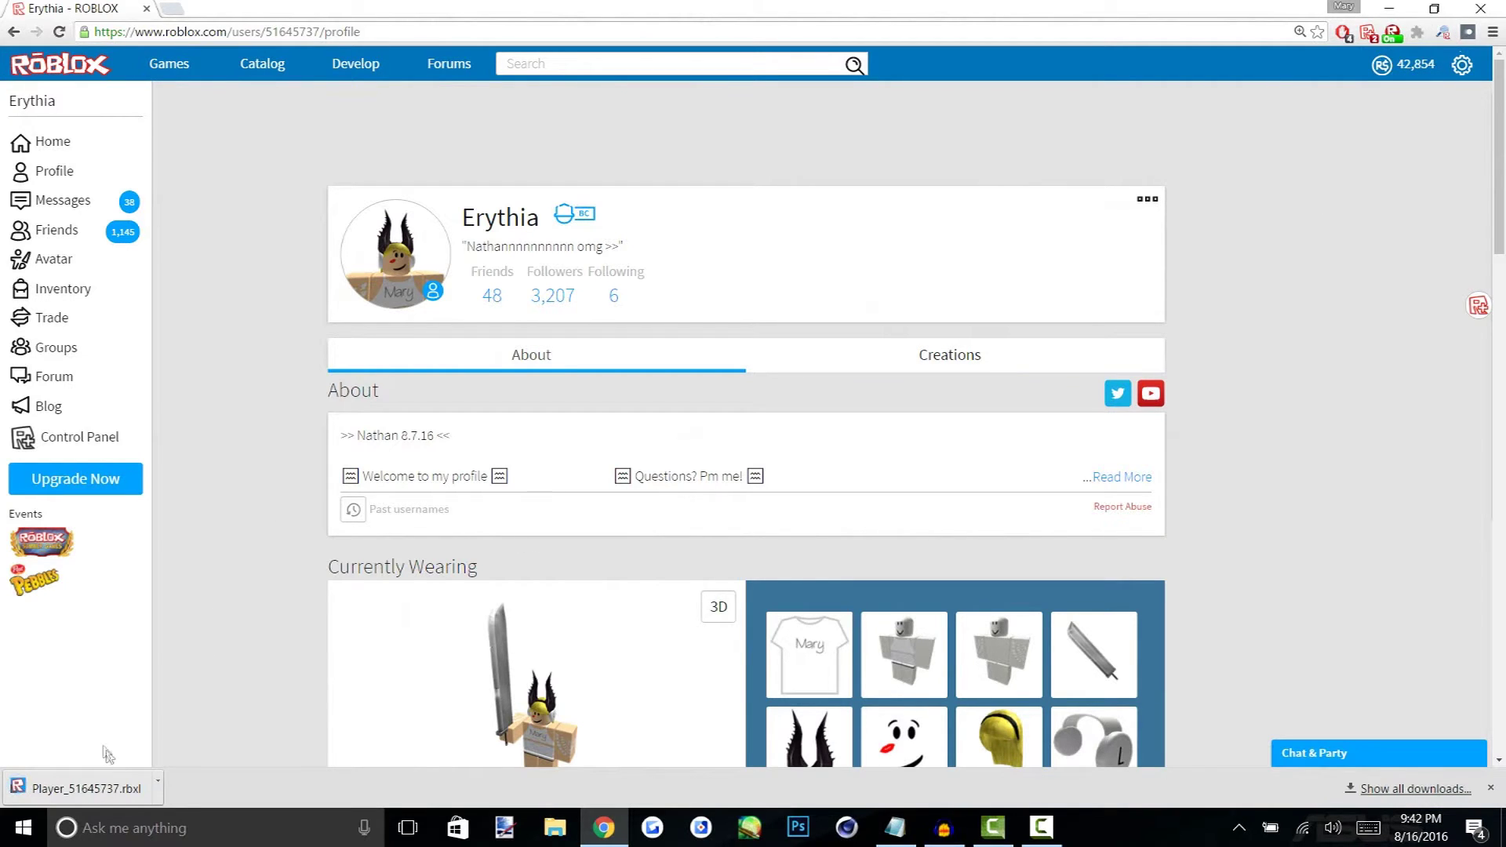
pyautogui.click(112, 787)
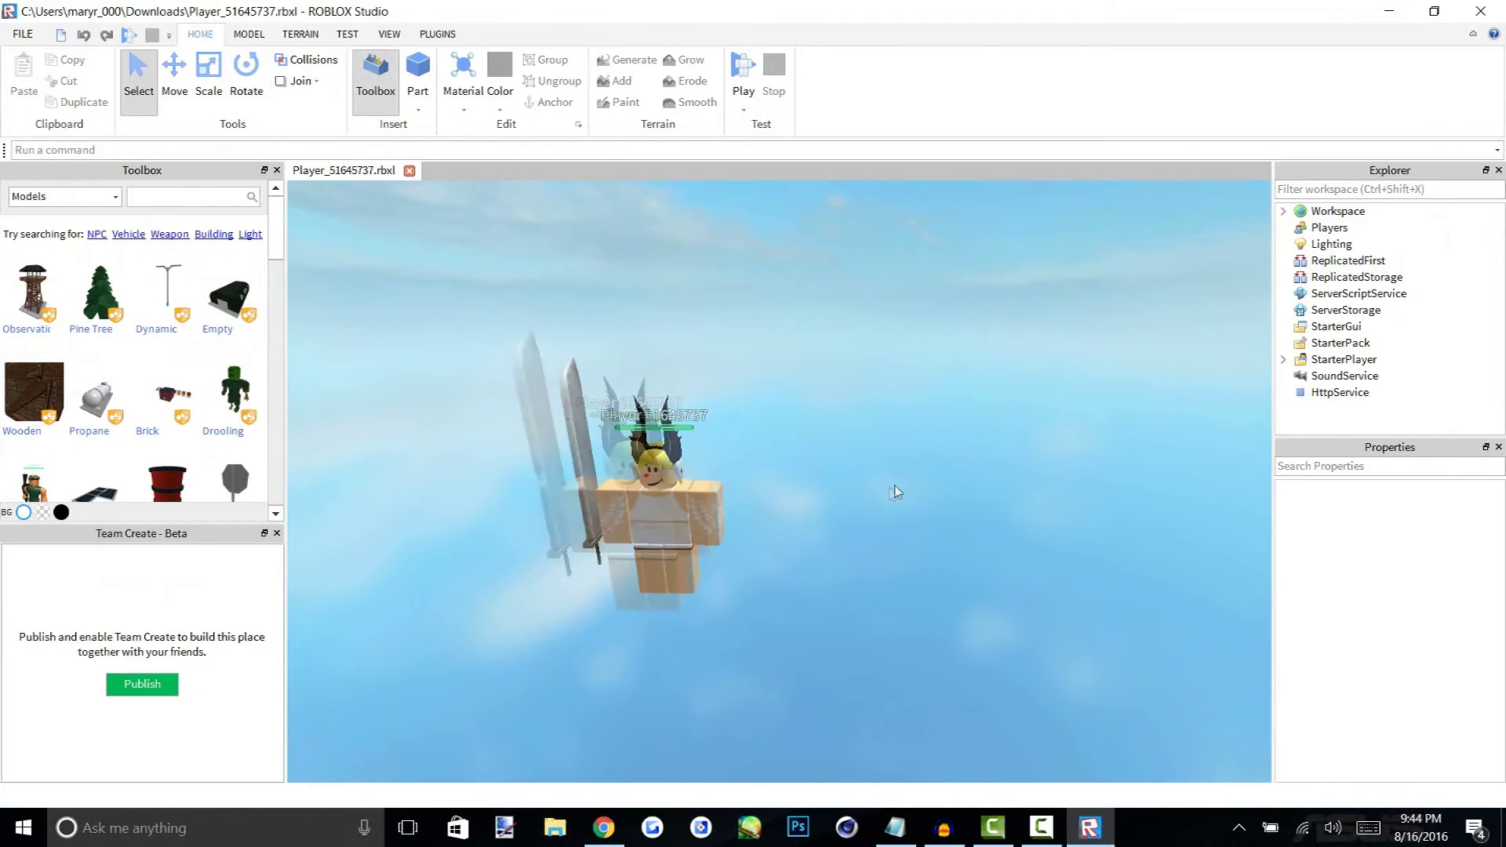
# Select the avatar model and expand the Player model in Explorer
pyautogui.click(761, 495)
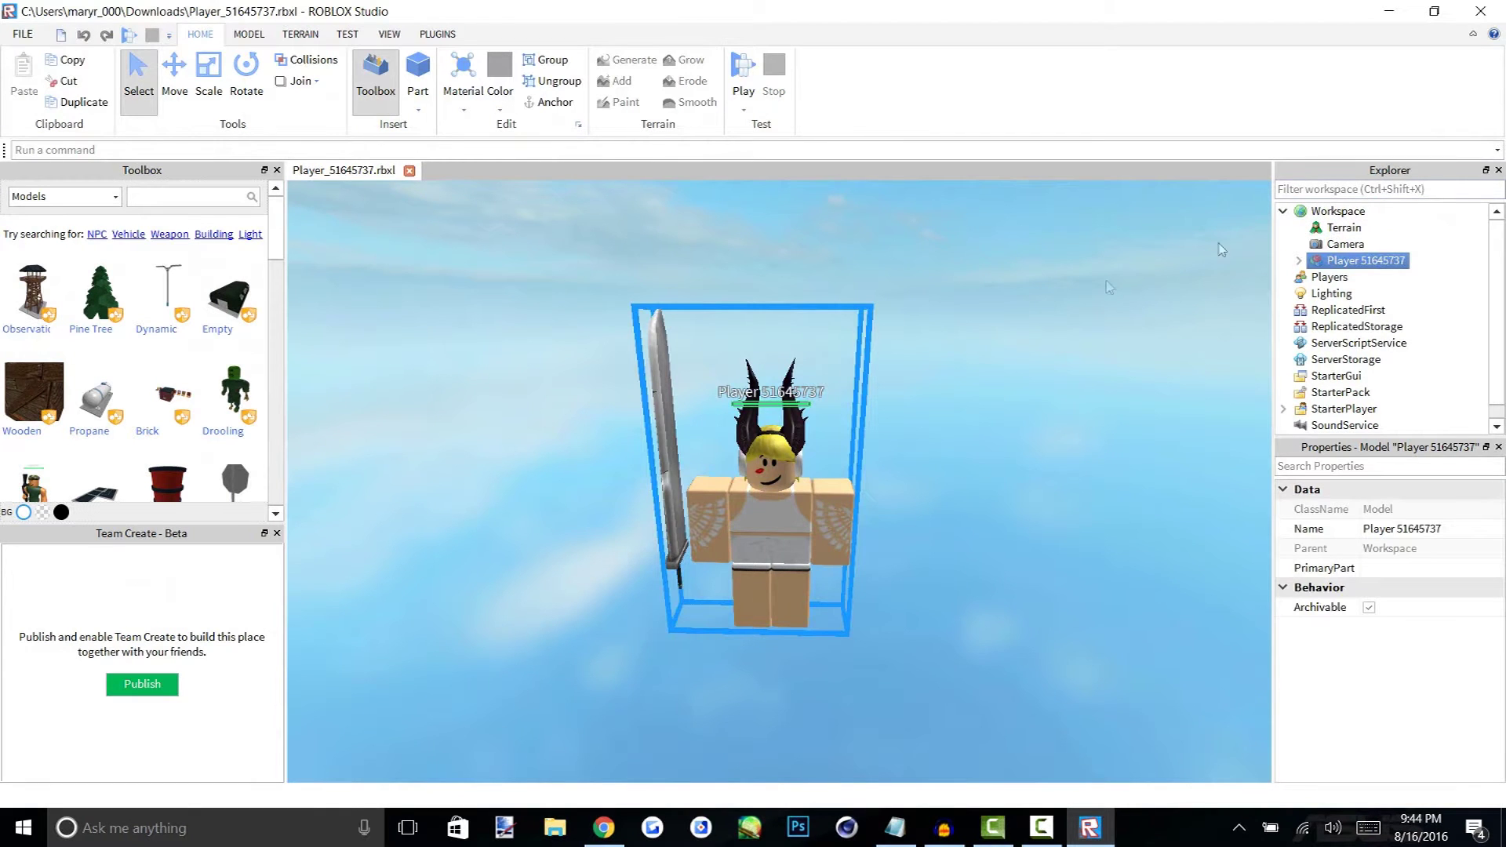
pyautogui.moveTo(875, 329); pyautogui.dragTo(876, 330, button='right')
pyautogui.scroll(5, 876, 329)
pyautogui.scroll(-4, 875, 329)
pyautogui.scroll(3, 875, 330)
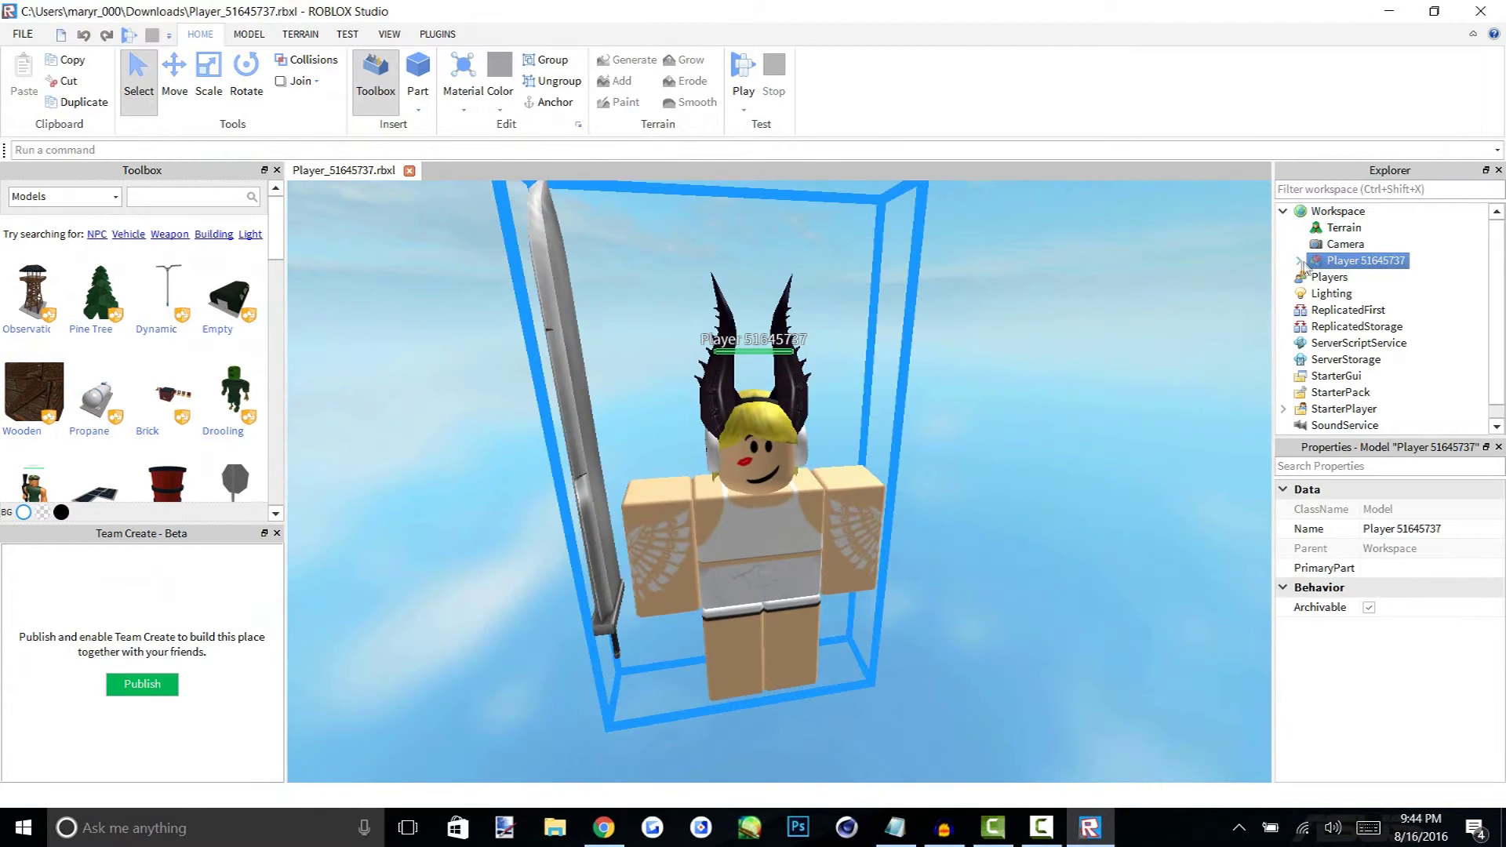
pyautogui.click(1298, 262)
# Frame the avatar, orbit around it, and select its Left Arm
pyautogui.press('a')
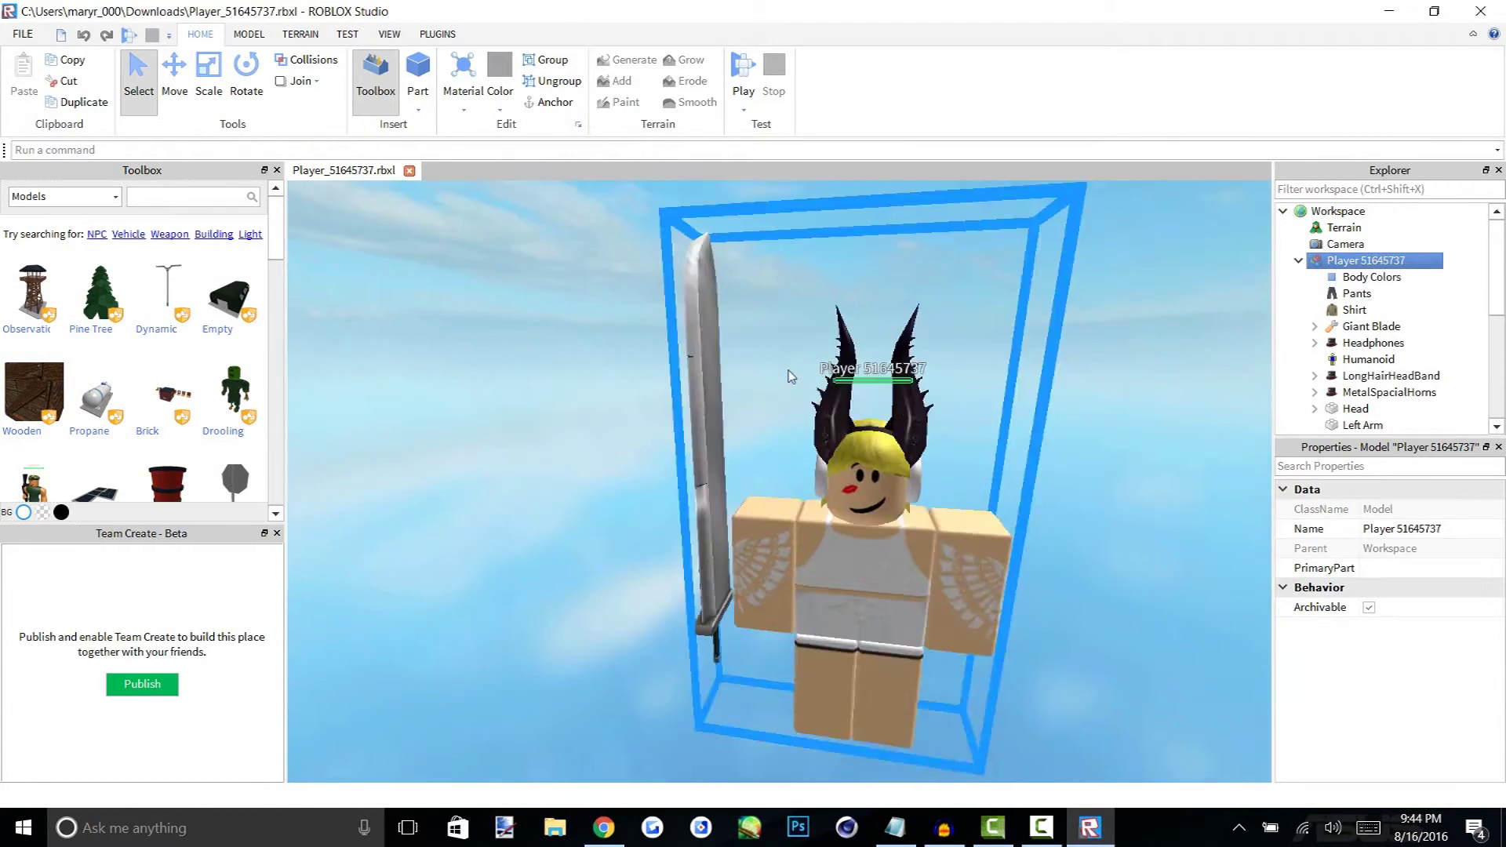
pyautogui.scroll(-2, 1386, 394)
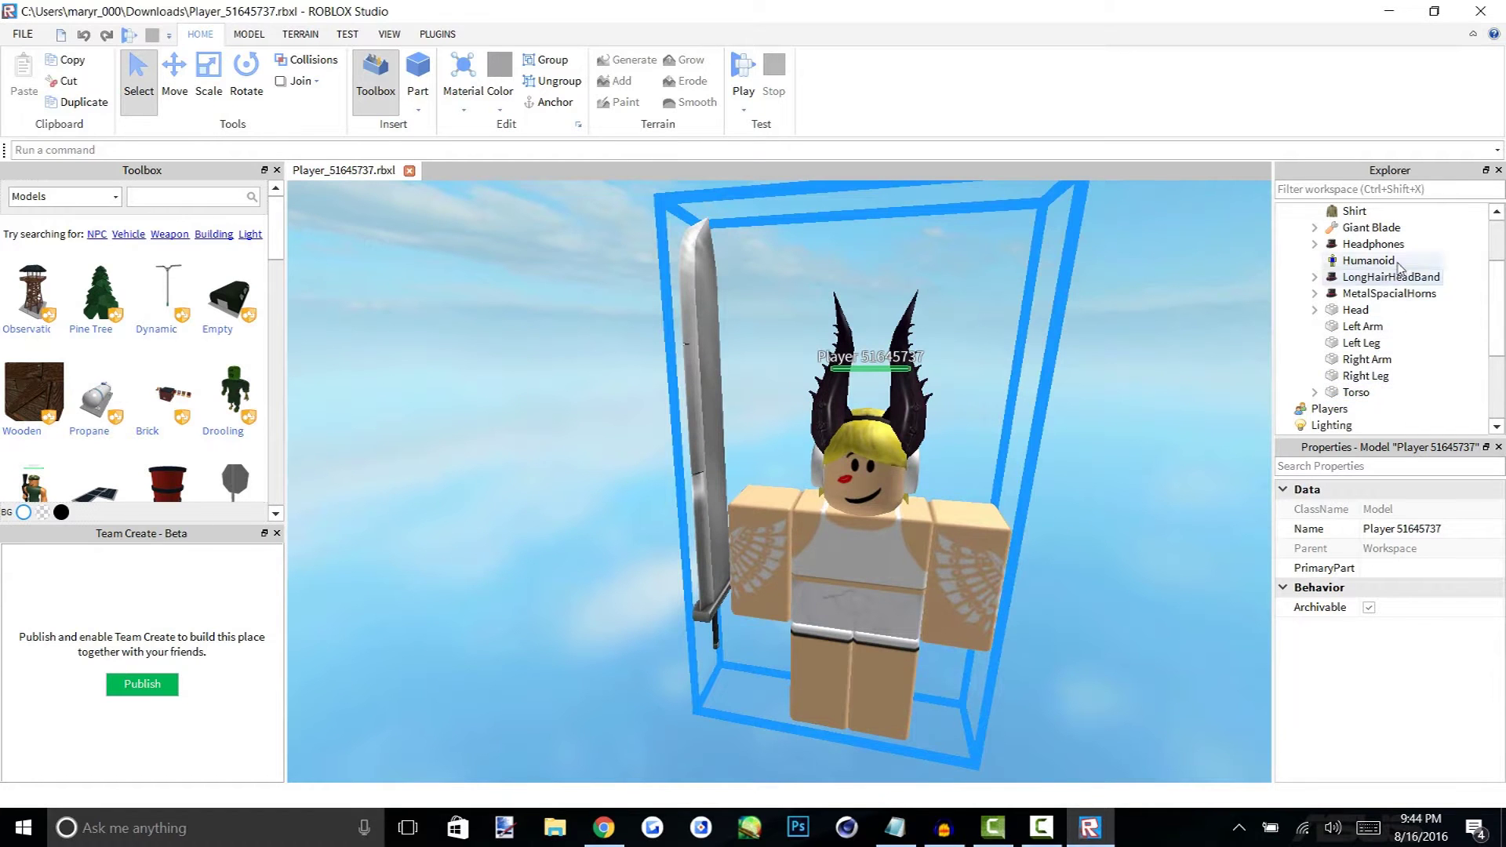
pyautogui.scroll(1, 1398, 298)
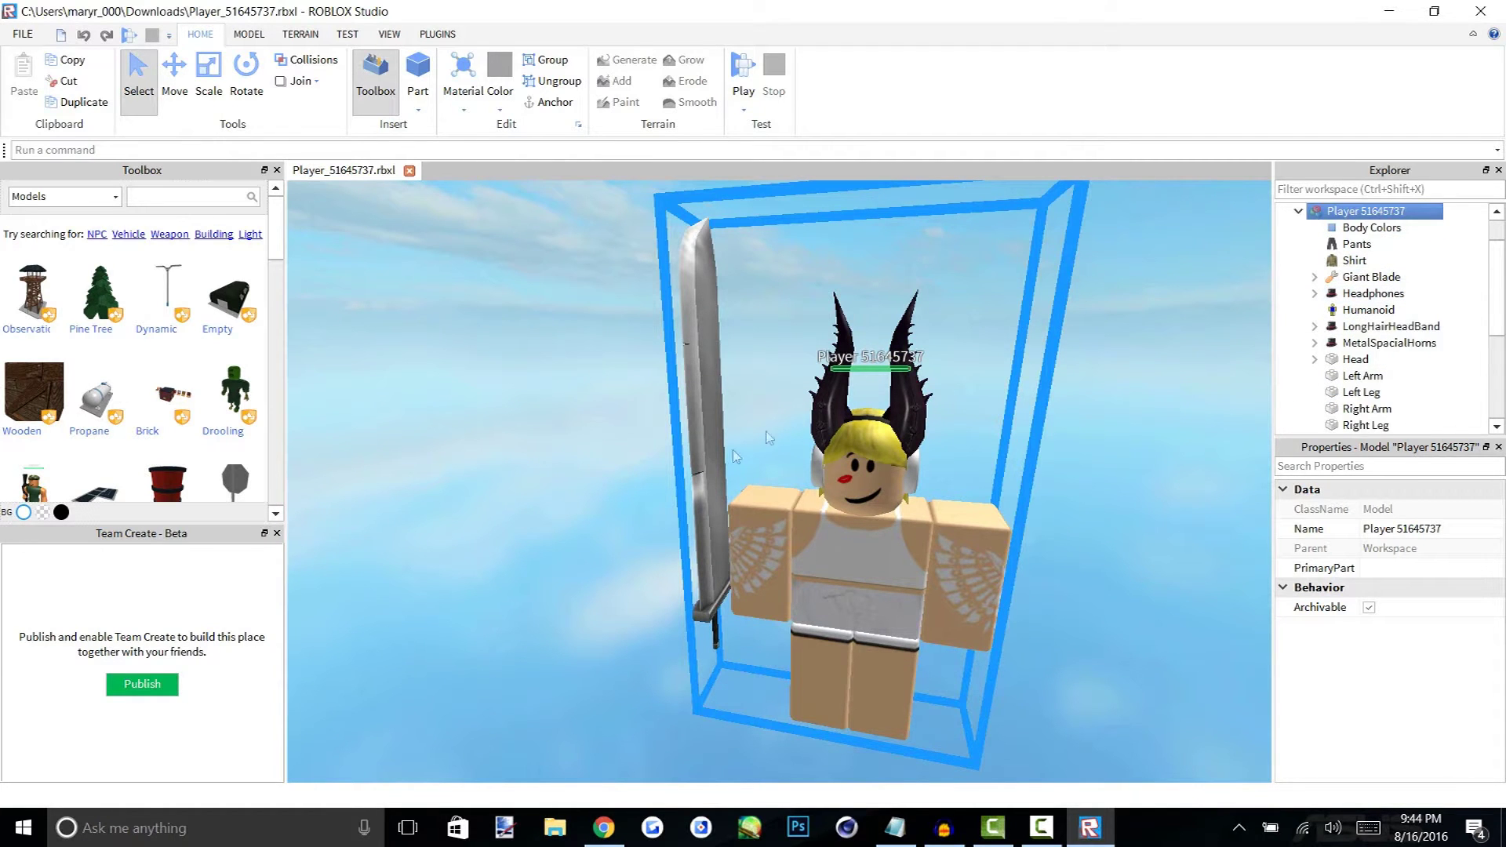
pyautogui.moveTo(828, 469); pyautogui.dragTo(829, 470, button='right')
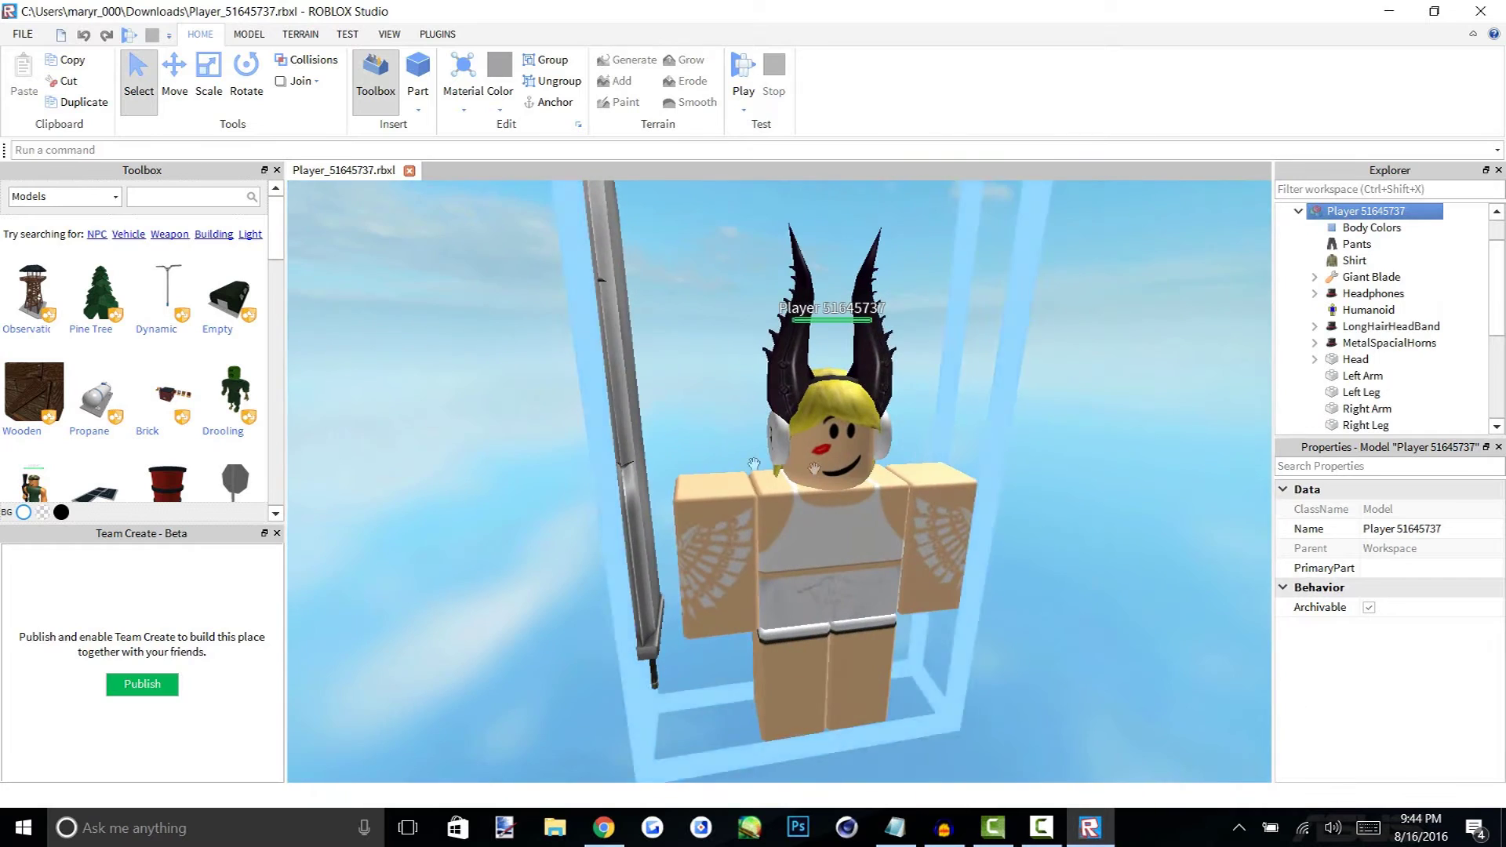
pyautogui.scroll(5, 647, 442)
pyautogui.moveTo(644, 443); pyautogui.dragTo(645, 443, button='right')
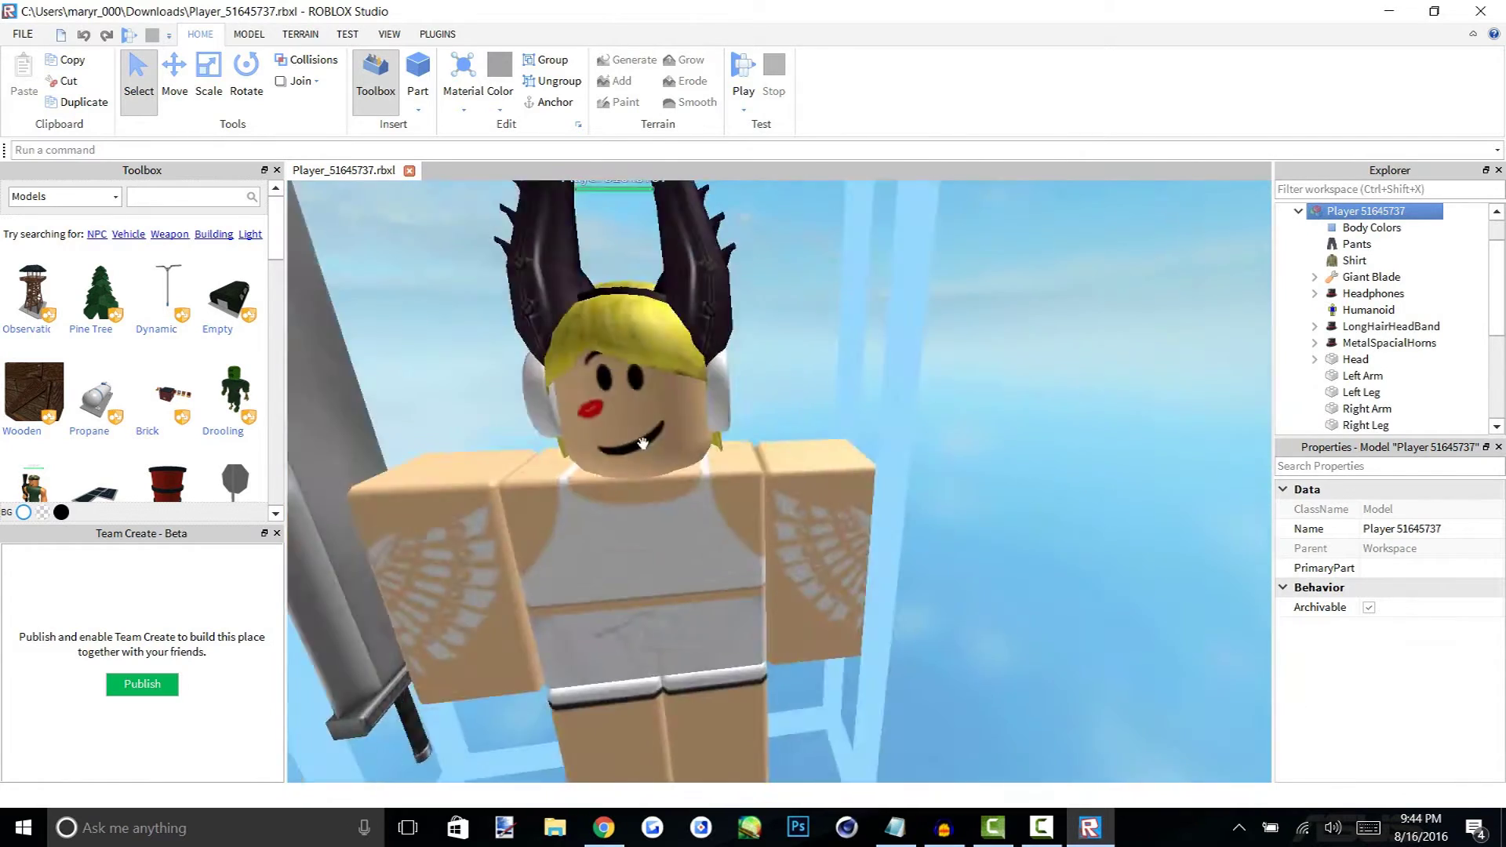
pyautogui.scroll(-3, 645, 443)
pyautogui.scroll(4, 644, 443)
pyautogui.scroll(-4, 644, 443)
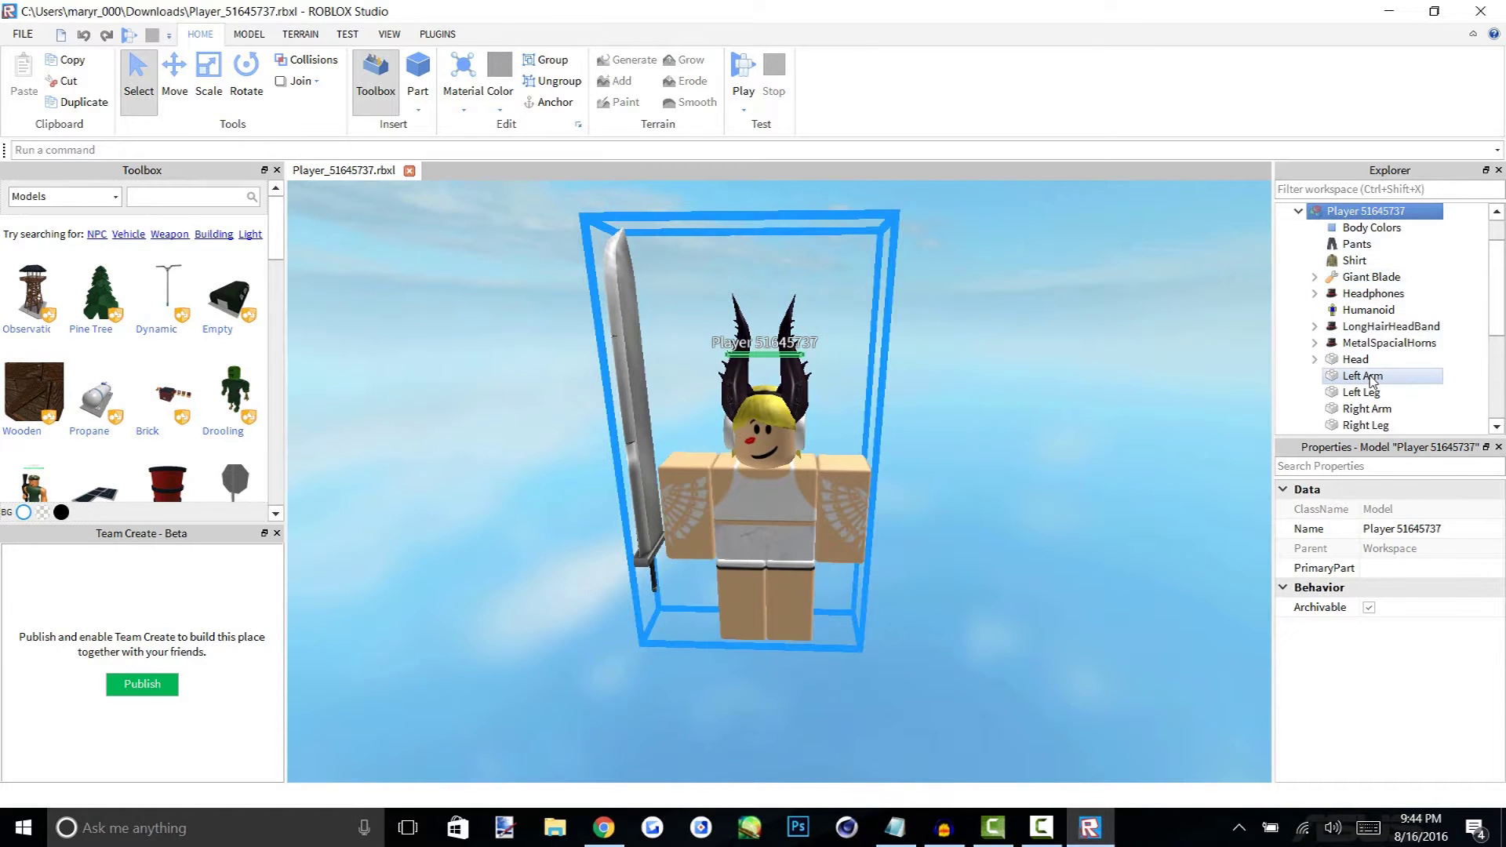
pyautogui.click(869, 456)
pyautogui.moveTo(815, 416); pyautogui.dragTo(816, 417, button='right')
# Rotate the Left Arm up about 120 degrees
pyautogui.click(176, 73)
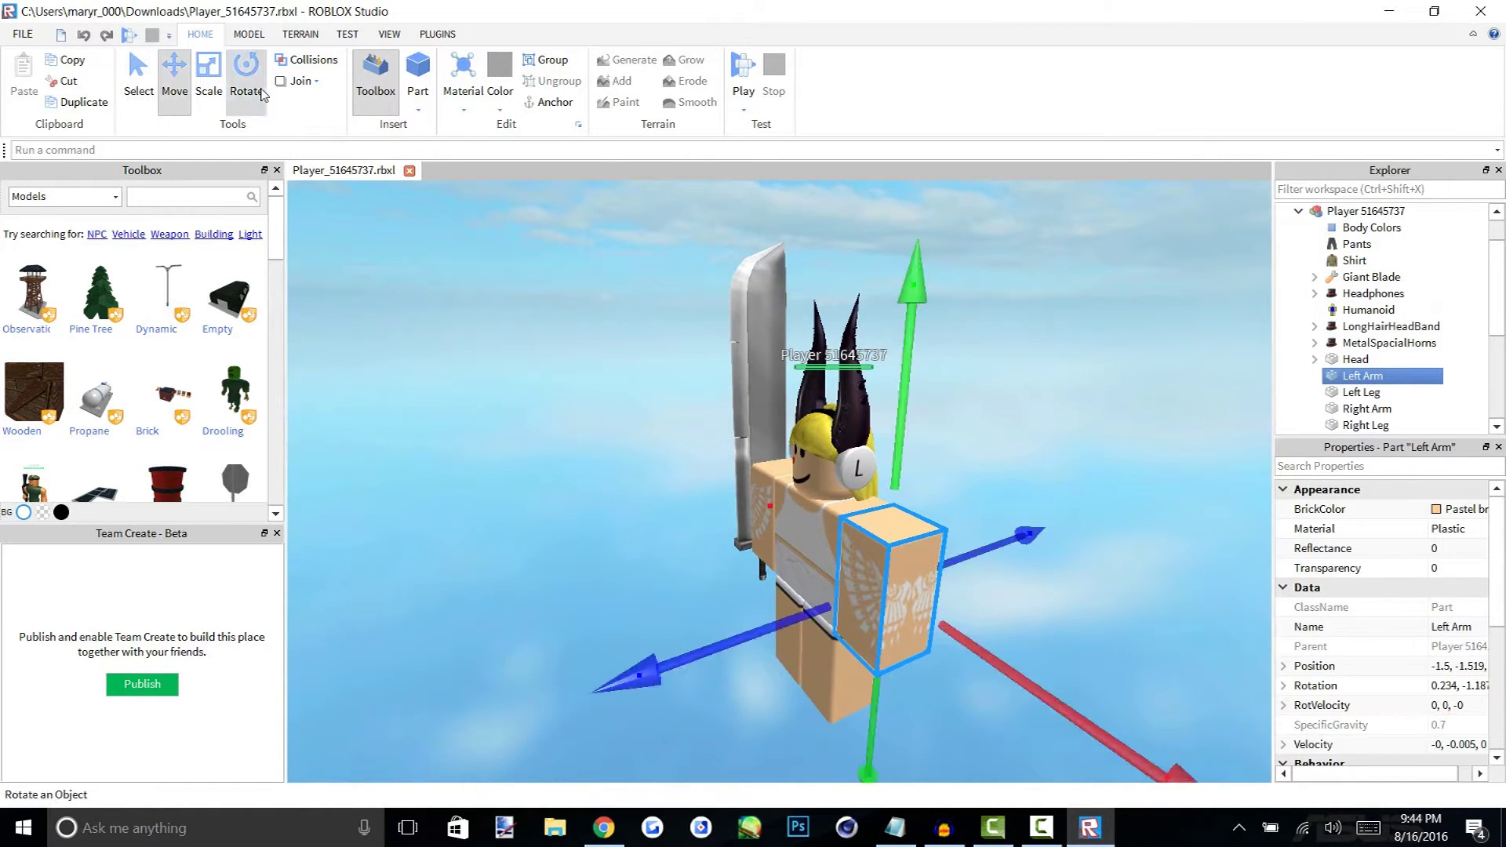
pyautogui.click(246, 75)
pyautogui.moveTo(862, 440); pyautogui.dragTo(967, 436, button='right')
pyautogui.scroll(5, 966, 435)
pyautogui.moveTo(922, 439); pyautogui.dragTo(929, 369)
pyautogui.scroll(-5, 930, 368)
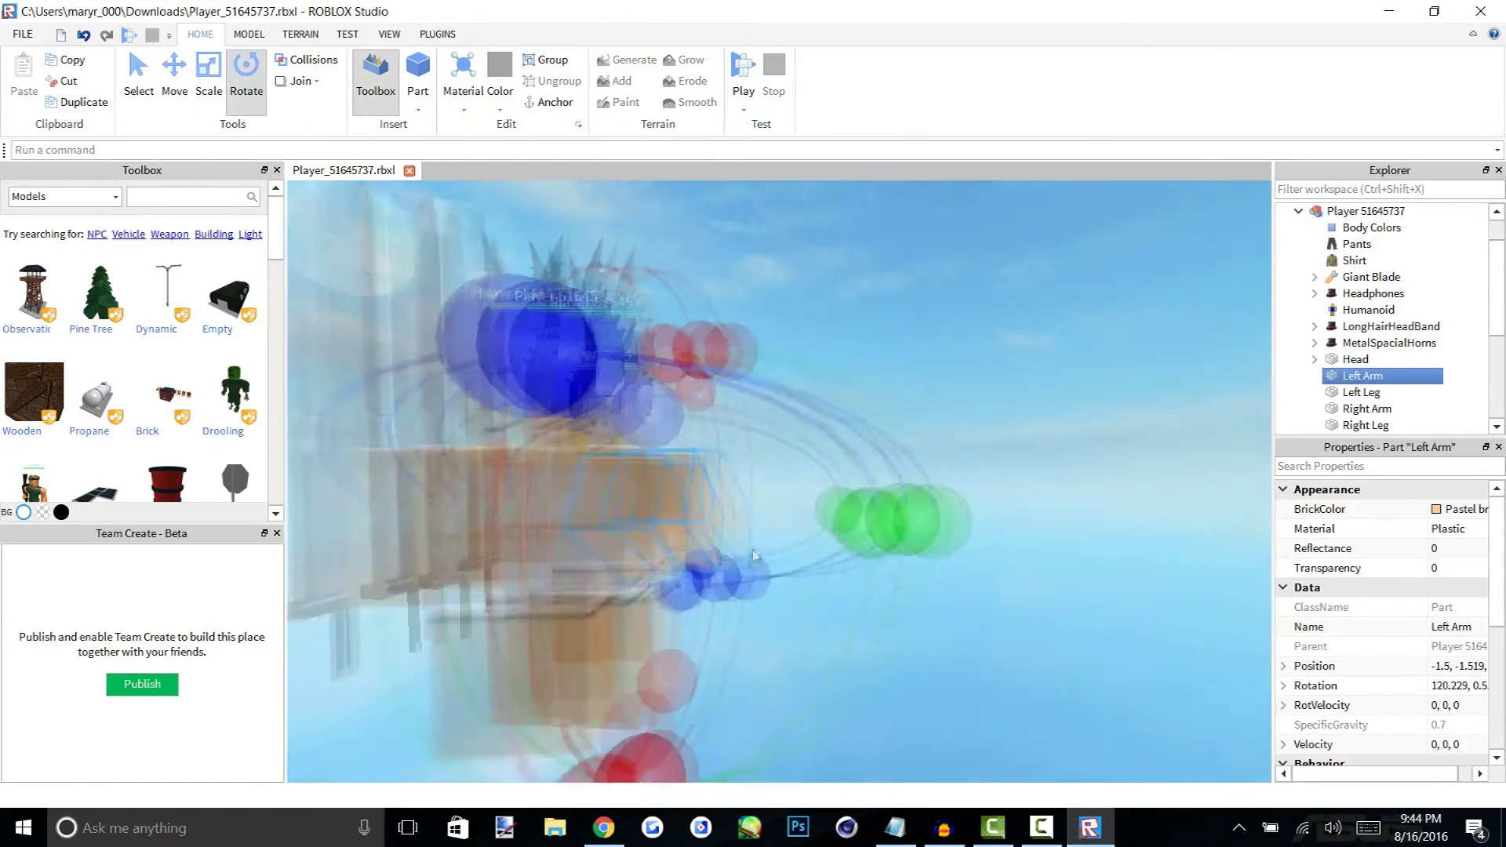
# Select the Right Arm and rotate it outward
pyautogui.hotkey('ctrl', '2')
pyautogui.moveTo(784, 471); pyautogui.dragTo(767, 509, button='right')
pyautogui.scroll(5, 766, 510)
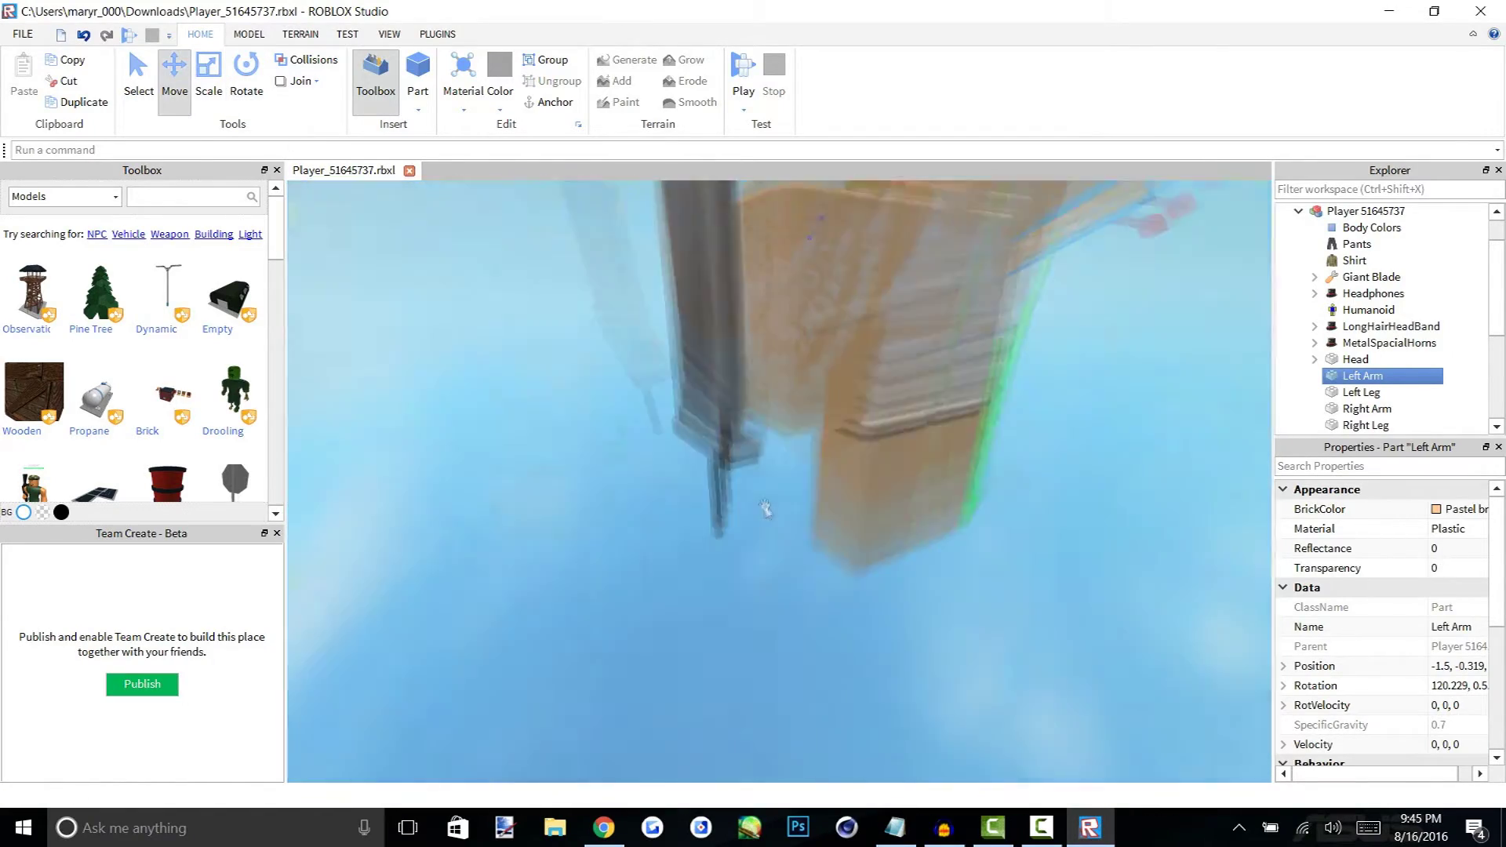
pyautogui.scroll(-5, 766, 510)
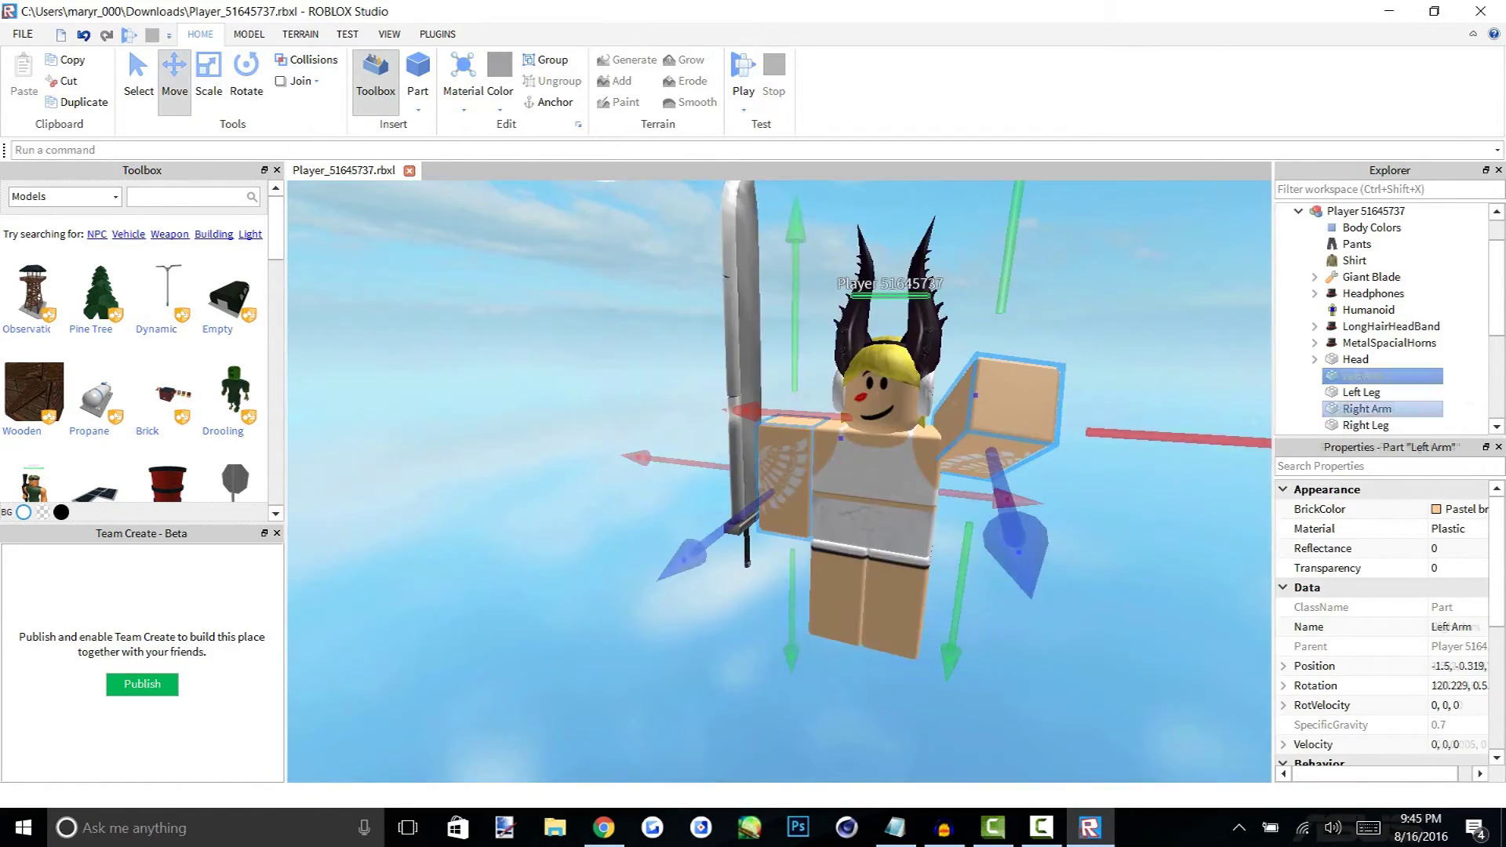
pyautogui.click(749, 357)
pyautogui.hotkey('ctrl', '3')
pyautogui.moveTo(784, 471); pyautogui.dragTo(698, 412)
pyautogui.hotkey('ctrl', '2')
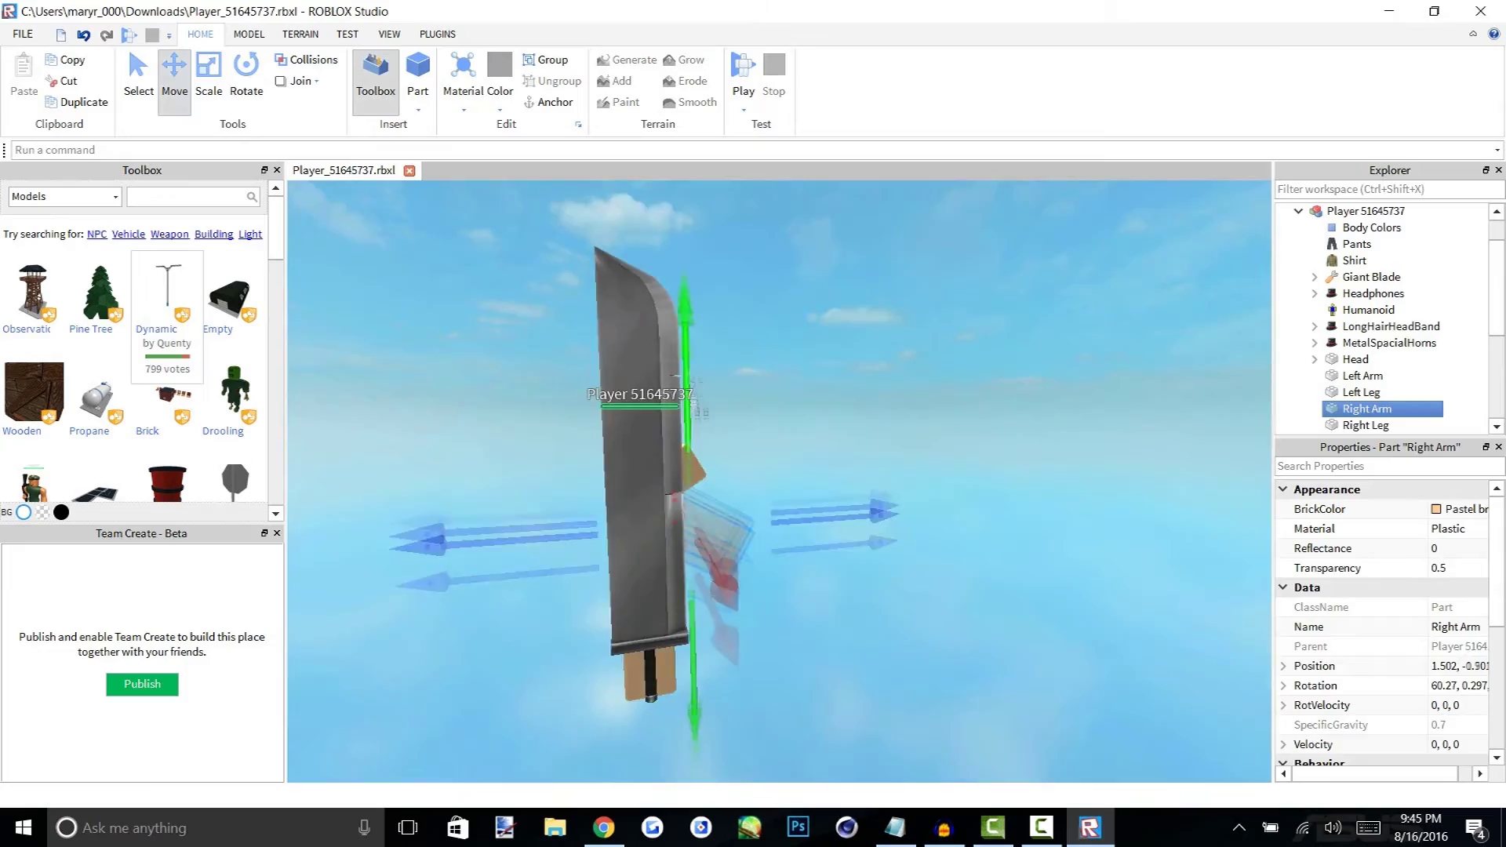
# Duplicate the Giant Blade with Ctrl+D
pyautogui.scroll(-5, 777, 478)
pyautogui.click(1372, 276)
pyautogui.hotkey('ctrl', 'd')
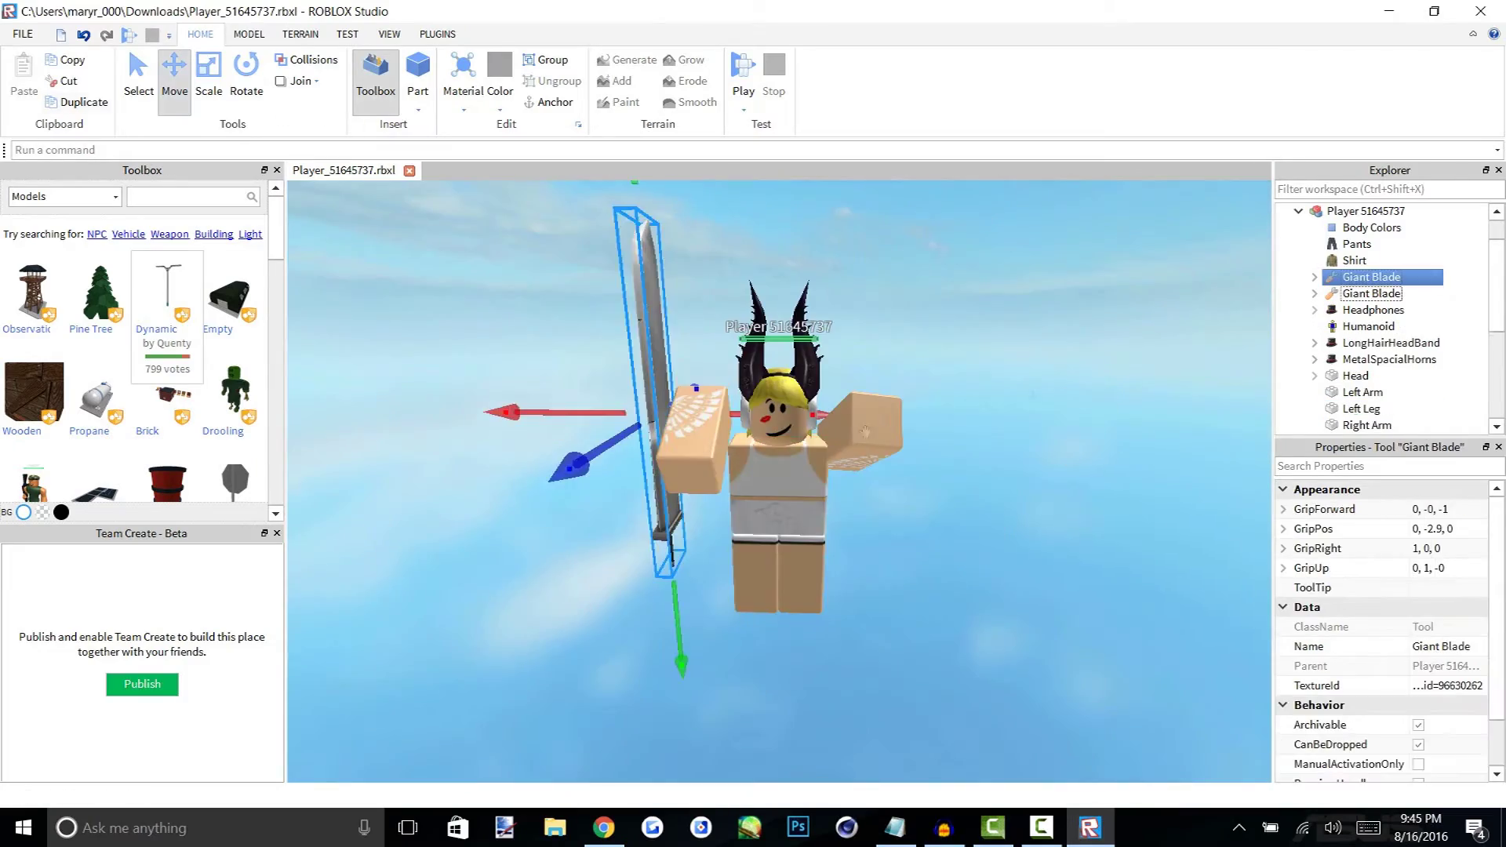
pyautogui.click(1366, 211)
pyautogui.moveTo(777, 479); pyautogui.dragTo(832, 479, button='right')
pyautogui.scroll(5, 776, 479)
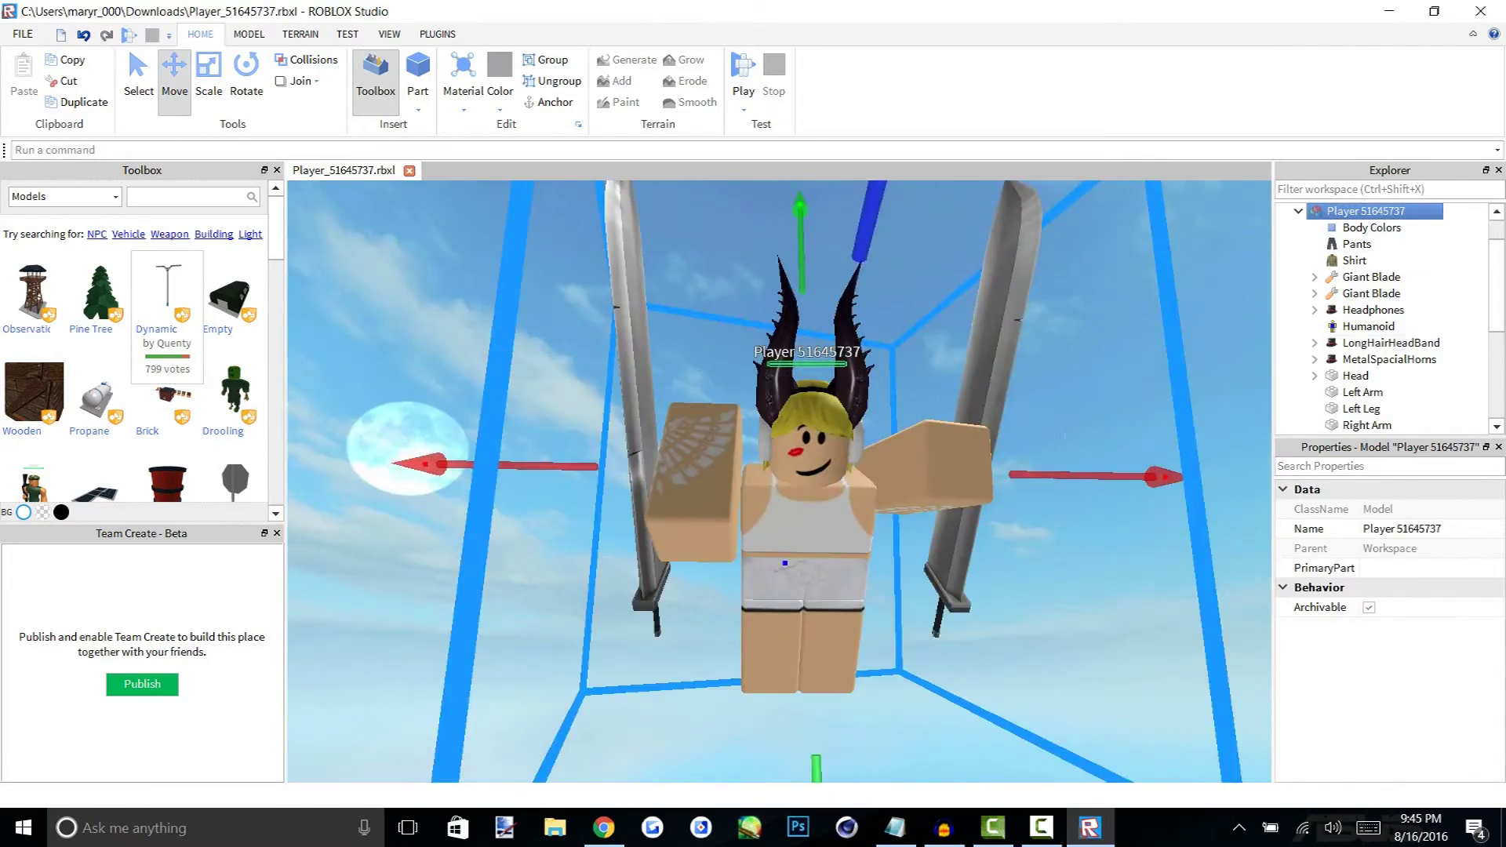
pyautogui.click(1371, 276)
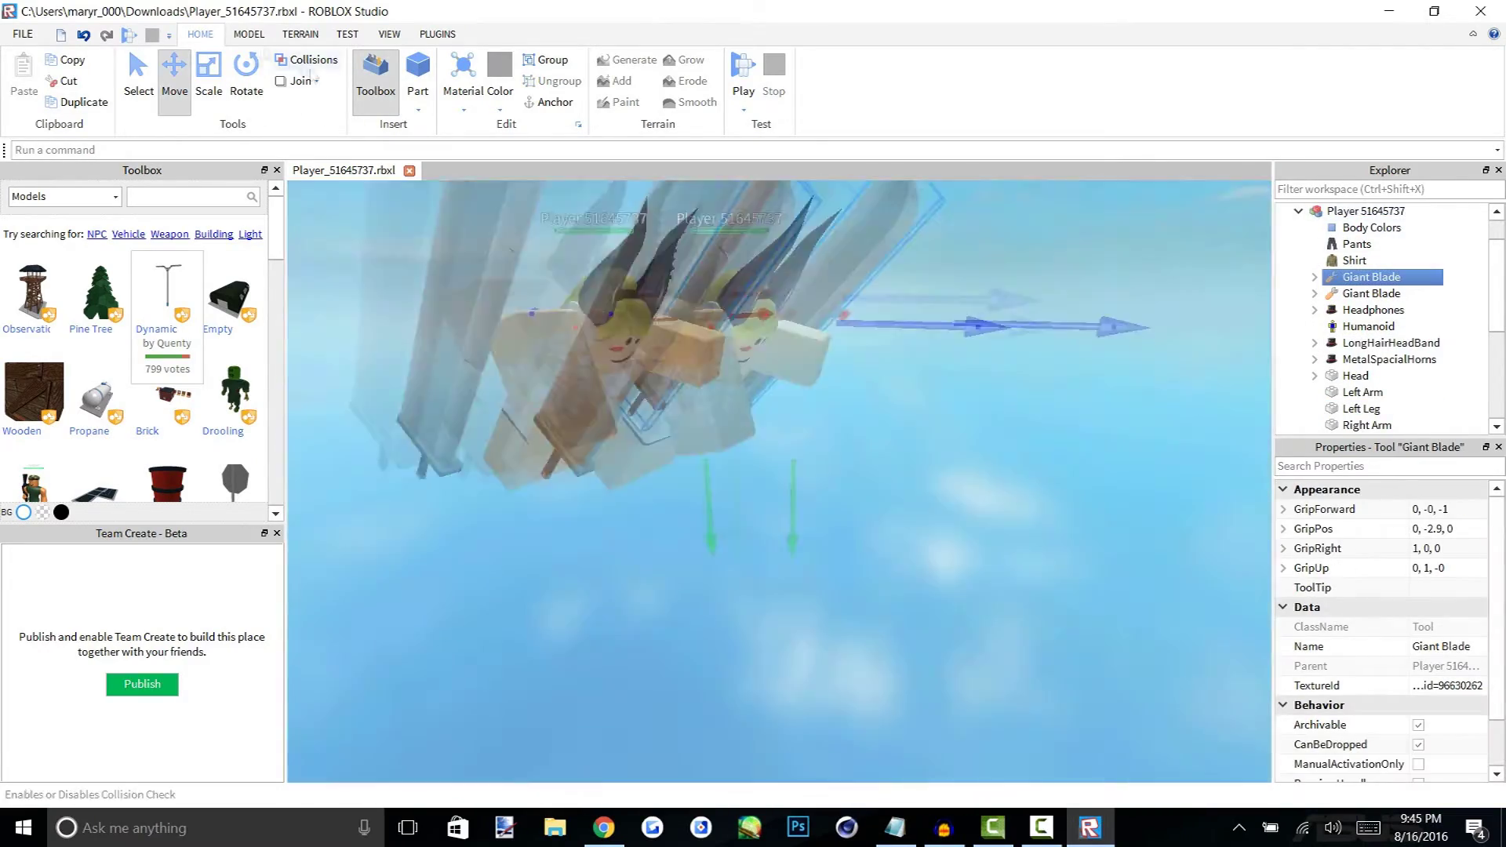
pyautogui.scroll(-5, 777, 479)
pyautogui.scroll(5, 776, 479)
pyautogui.scroll(-5, 777, 478)
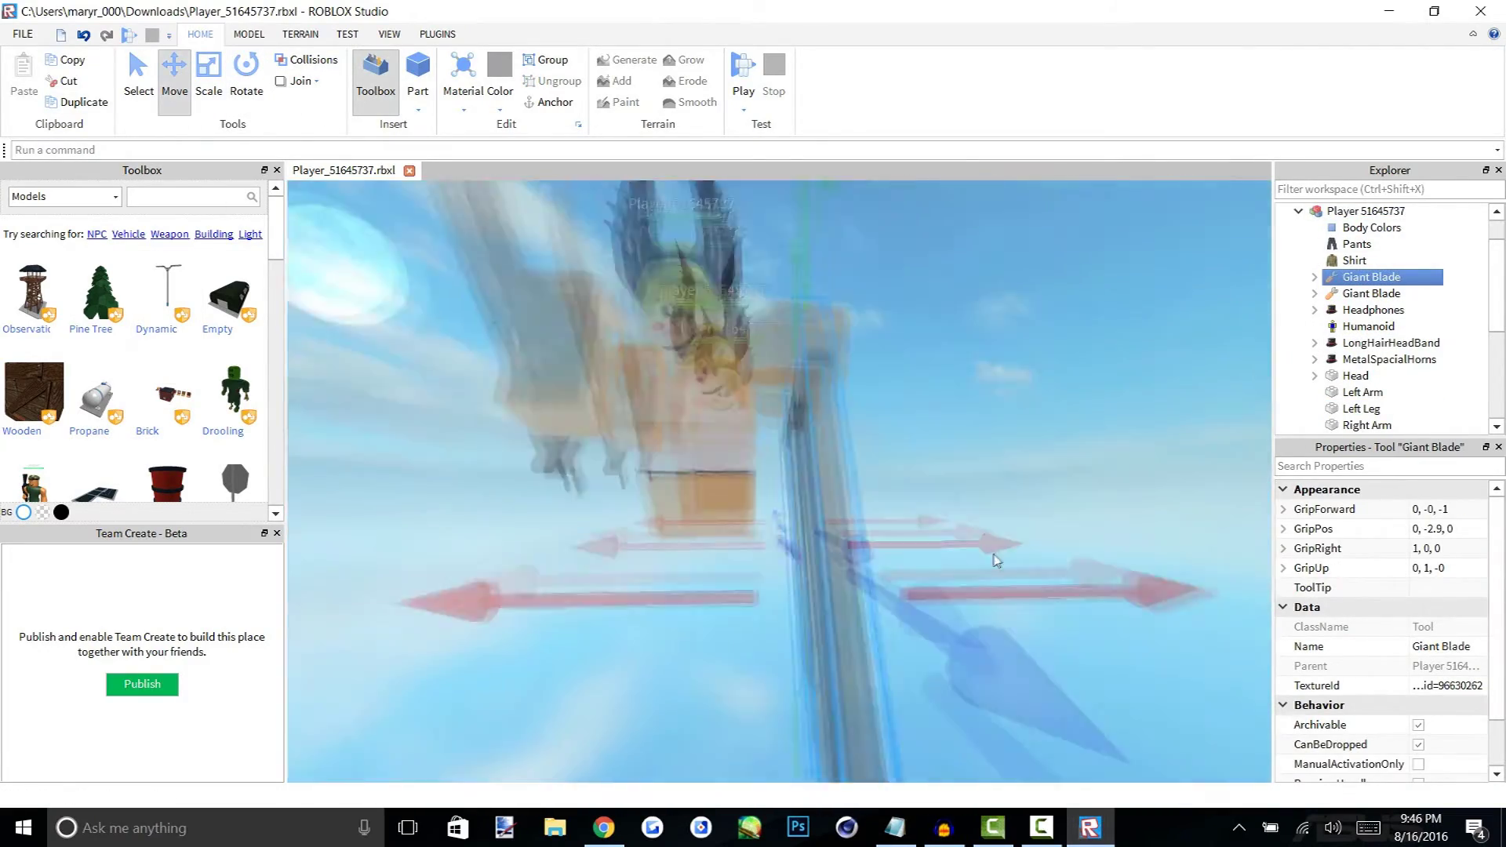
# Rotate the second Giant Blade outward so both blades angle like wings
pyautogui.click(1371, 294)
pyautogui.hotkey('ctrl', '4')
pyautogui.scroll(3, 776, 479)
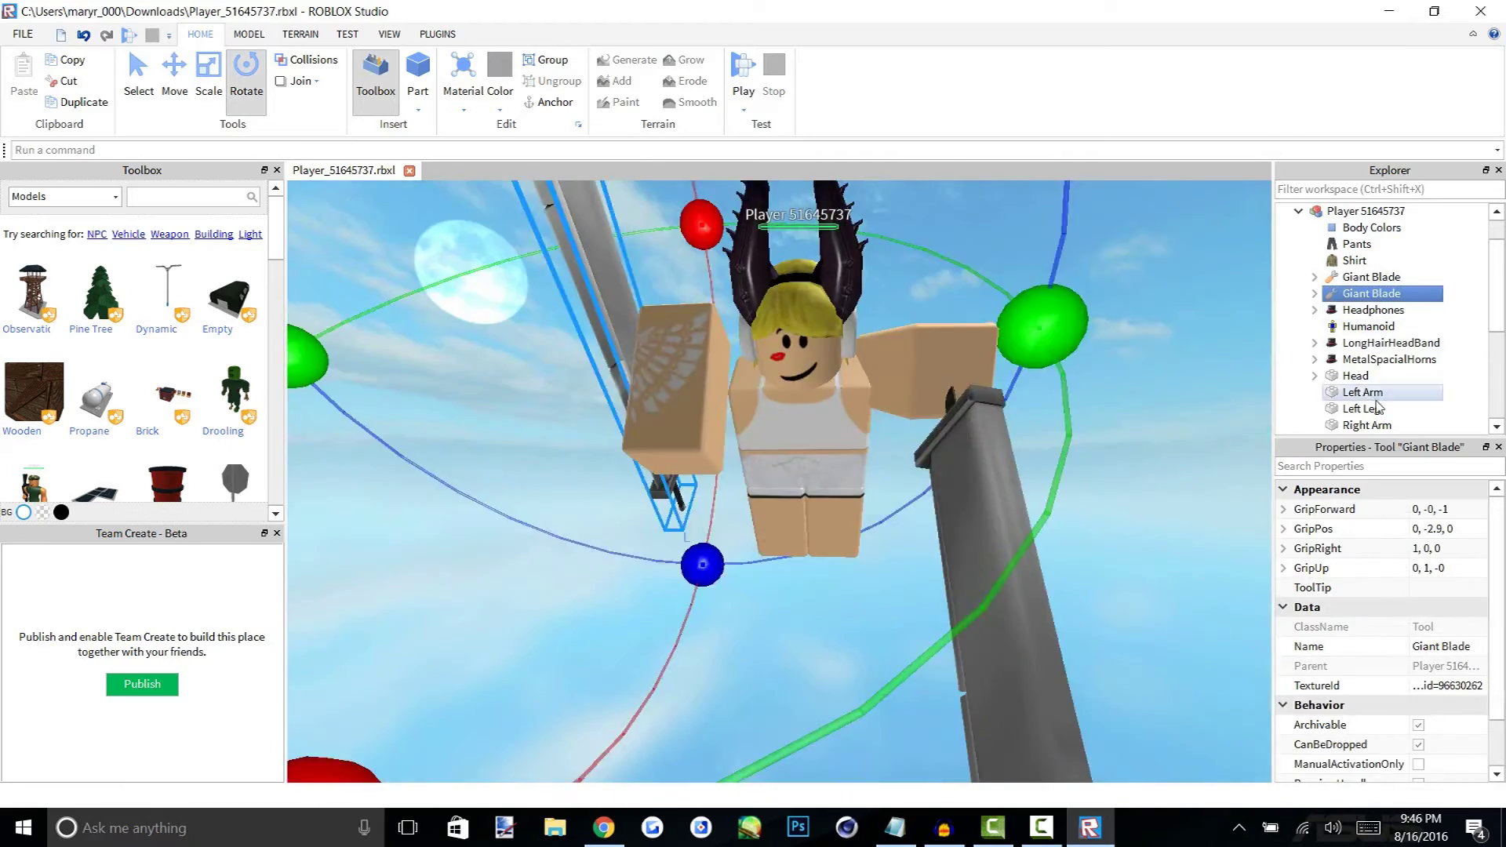
pyautogui.scroll(-1, 1378, 406)
pyautogui.click(1366, 374)
pyautogui.scroll(-5, 777, 478)
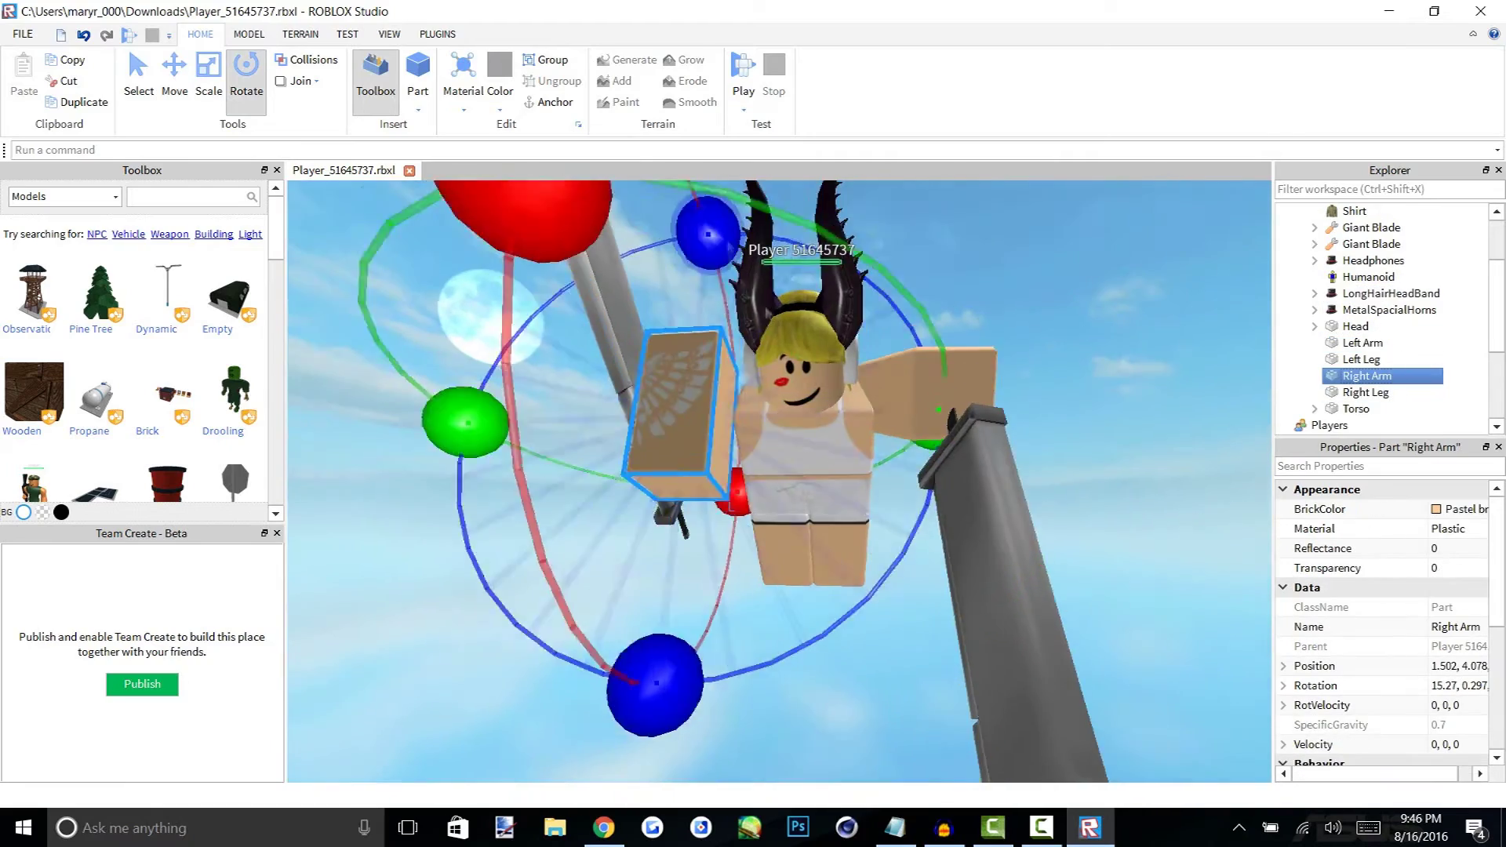
pyautogui.scroll(5, 491, 541)
pyautogui.hotkey('ctrl', '2')
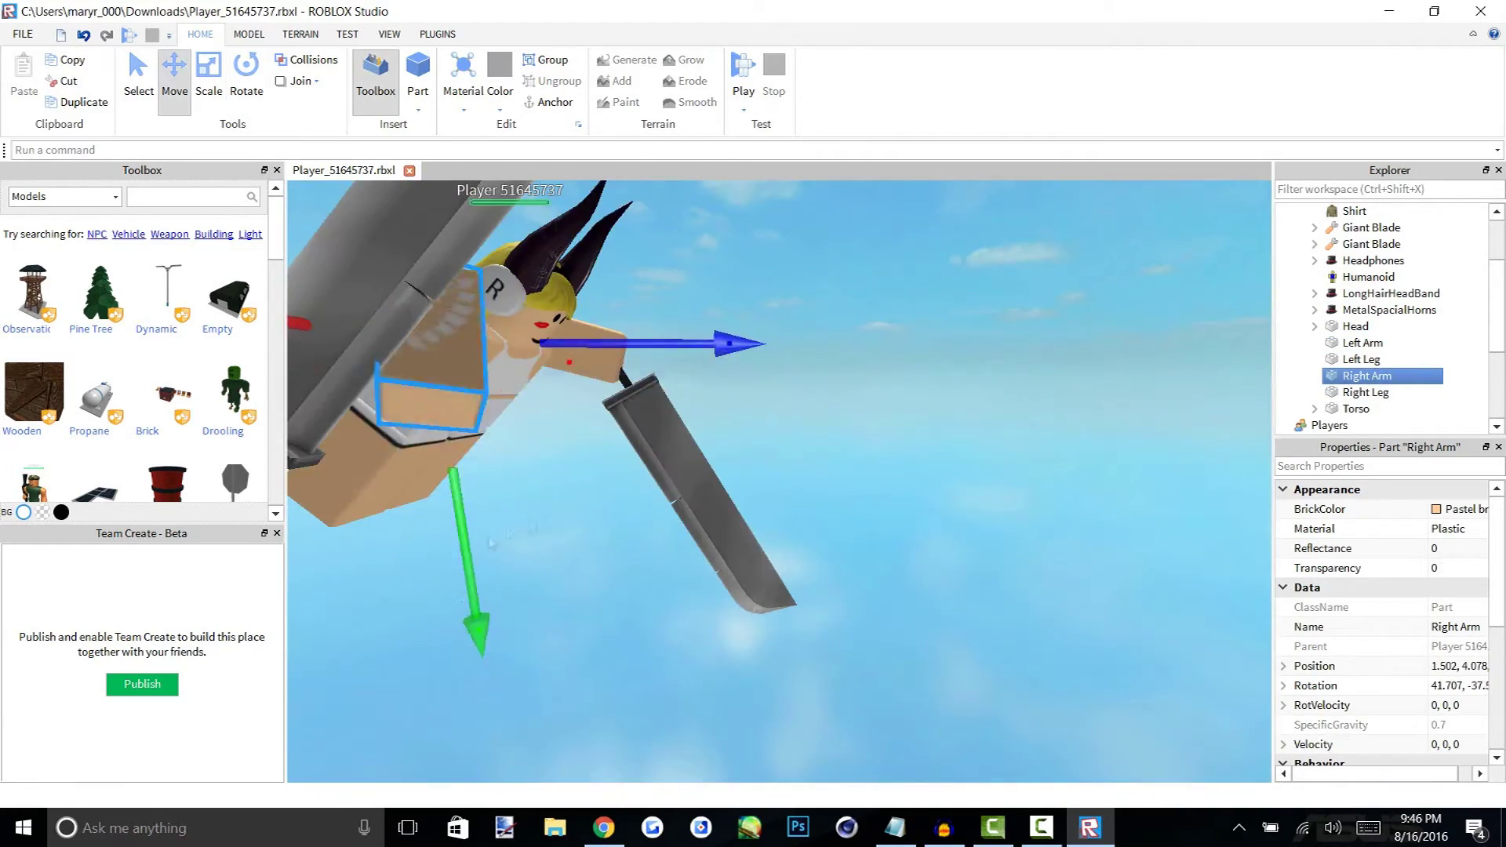
pyautogui.scroll(-5, 491, 542)
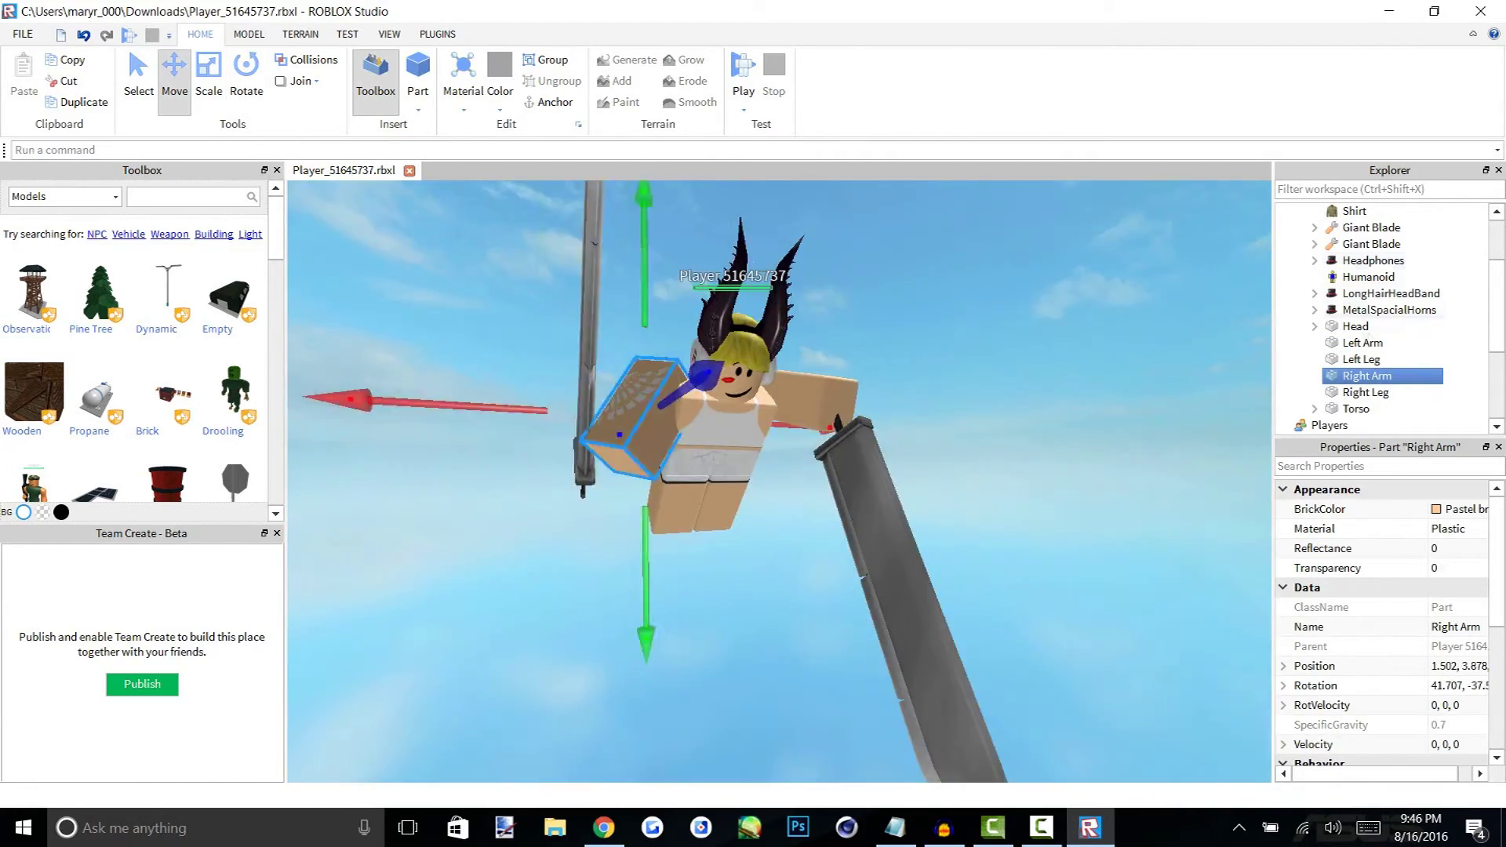
pyautogui.click(1372, 244)
pyautogui.hotkey('ctrl', '4')
pyautogui.scroll(4, 990, 517)
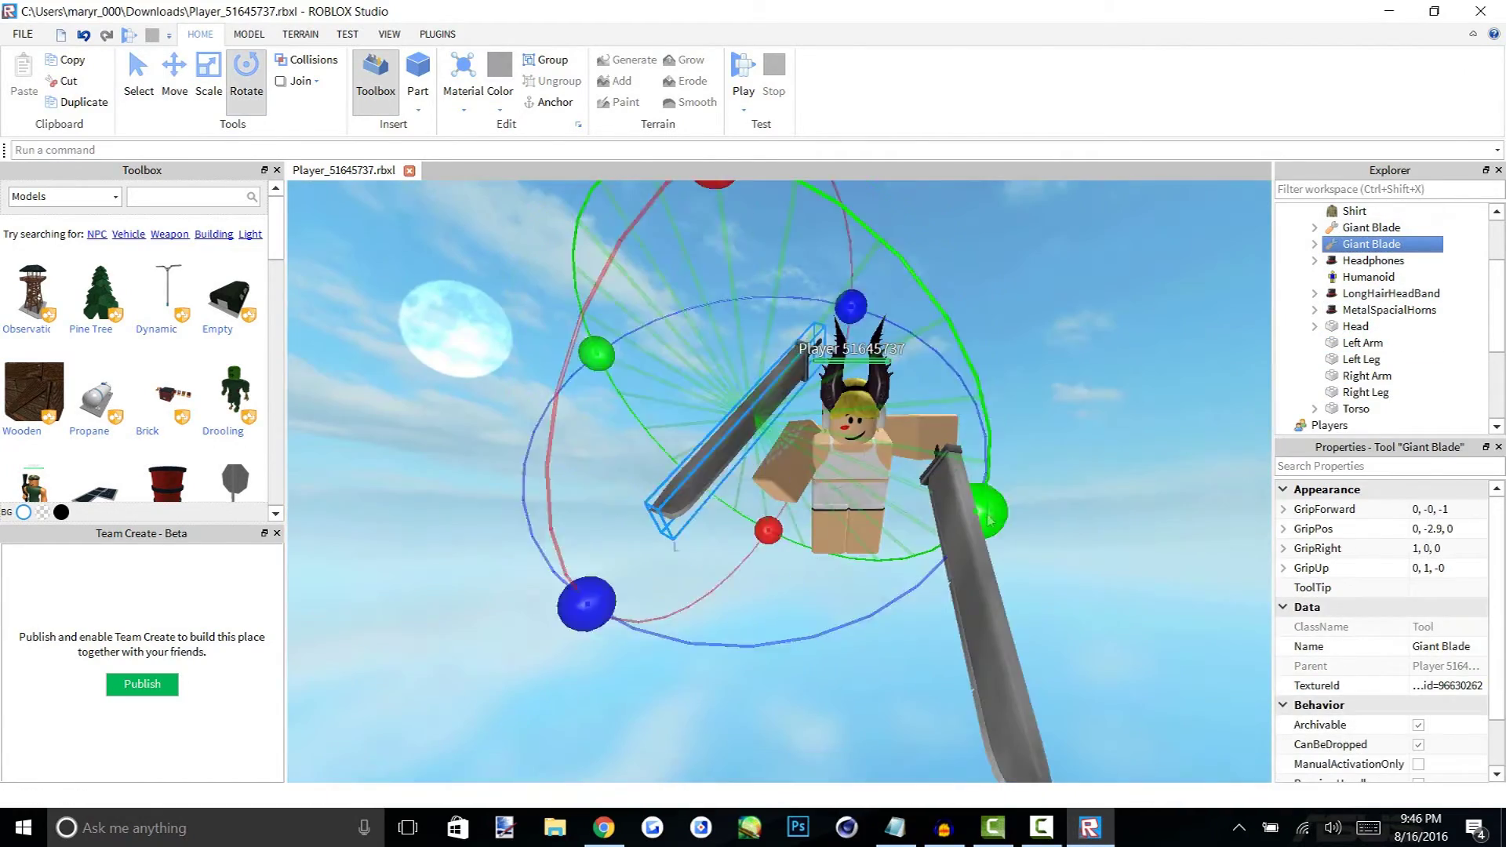
pyautogui.hotkey('ctrl', '2')
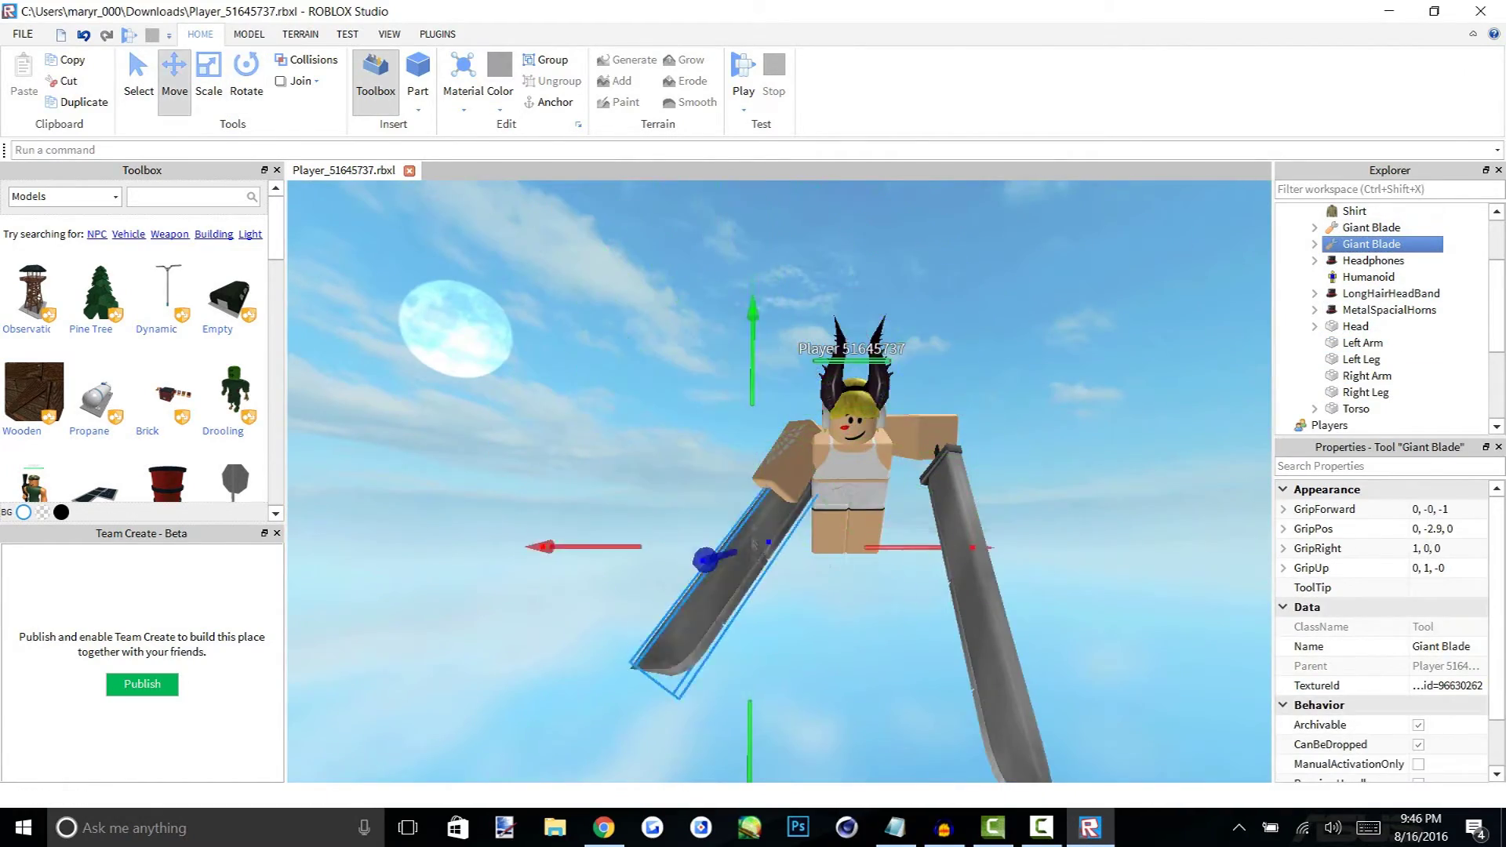
# Select the Left Leg and search the Toolbox for 'angel wing' models
pyautogui.moveTo(989, 518); pyautogui.dragTo(956, 533, button='right')
pyautogui.click(955, 533)
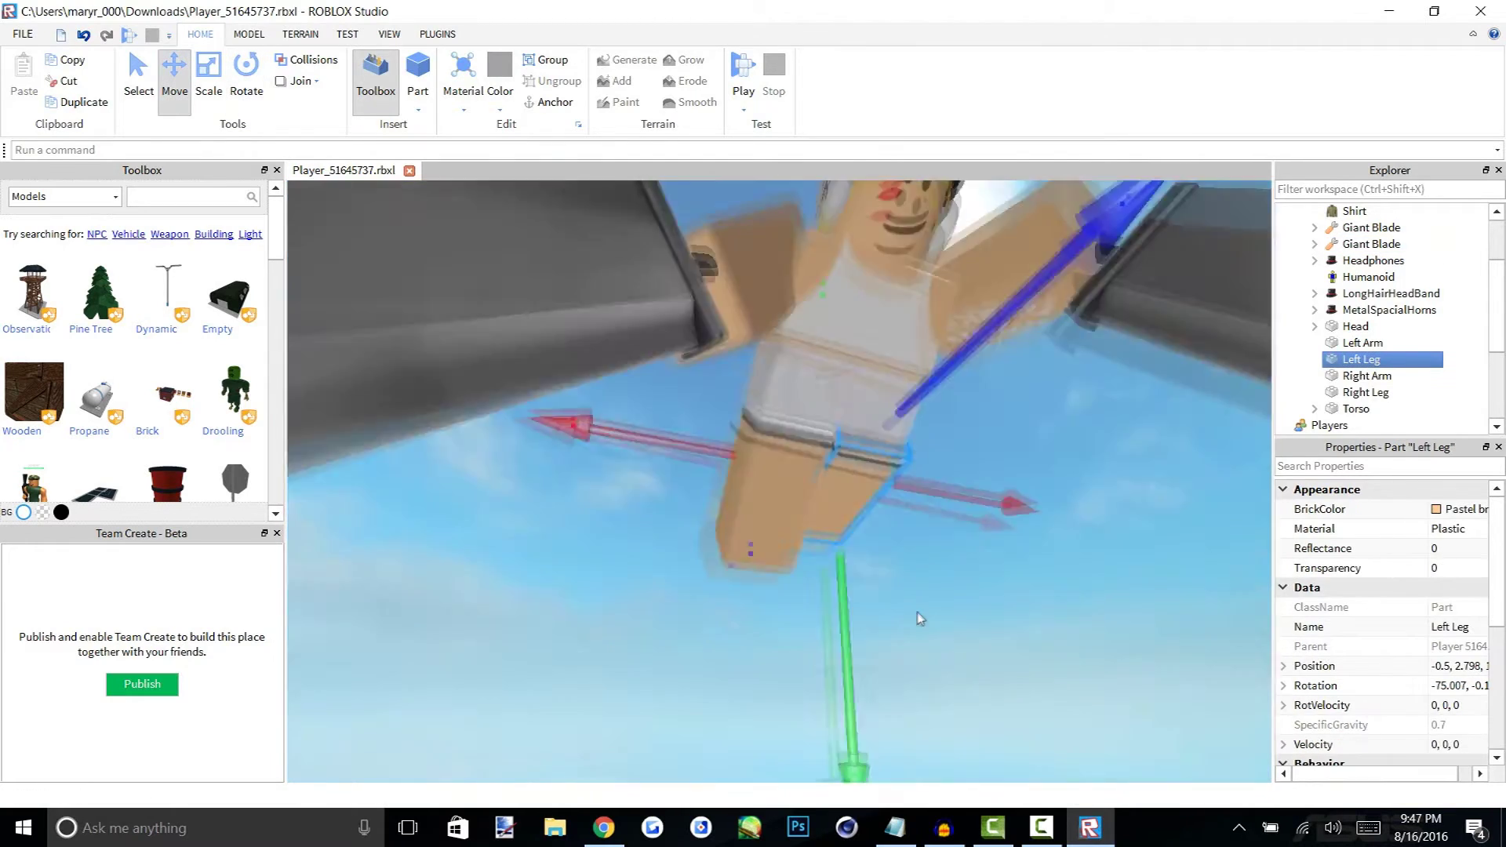
pyautogui.click(917, 615)
pyautogui.click(188, 197)
pyautogui.write('angel wing')
pyautogui.press('Return')
# Replace the Toolbox search with 'wings' and browse the results
pyautogui.scroll(-5, 277, 427)
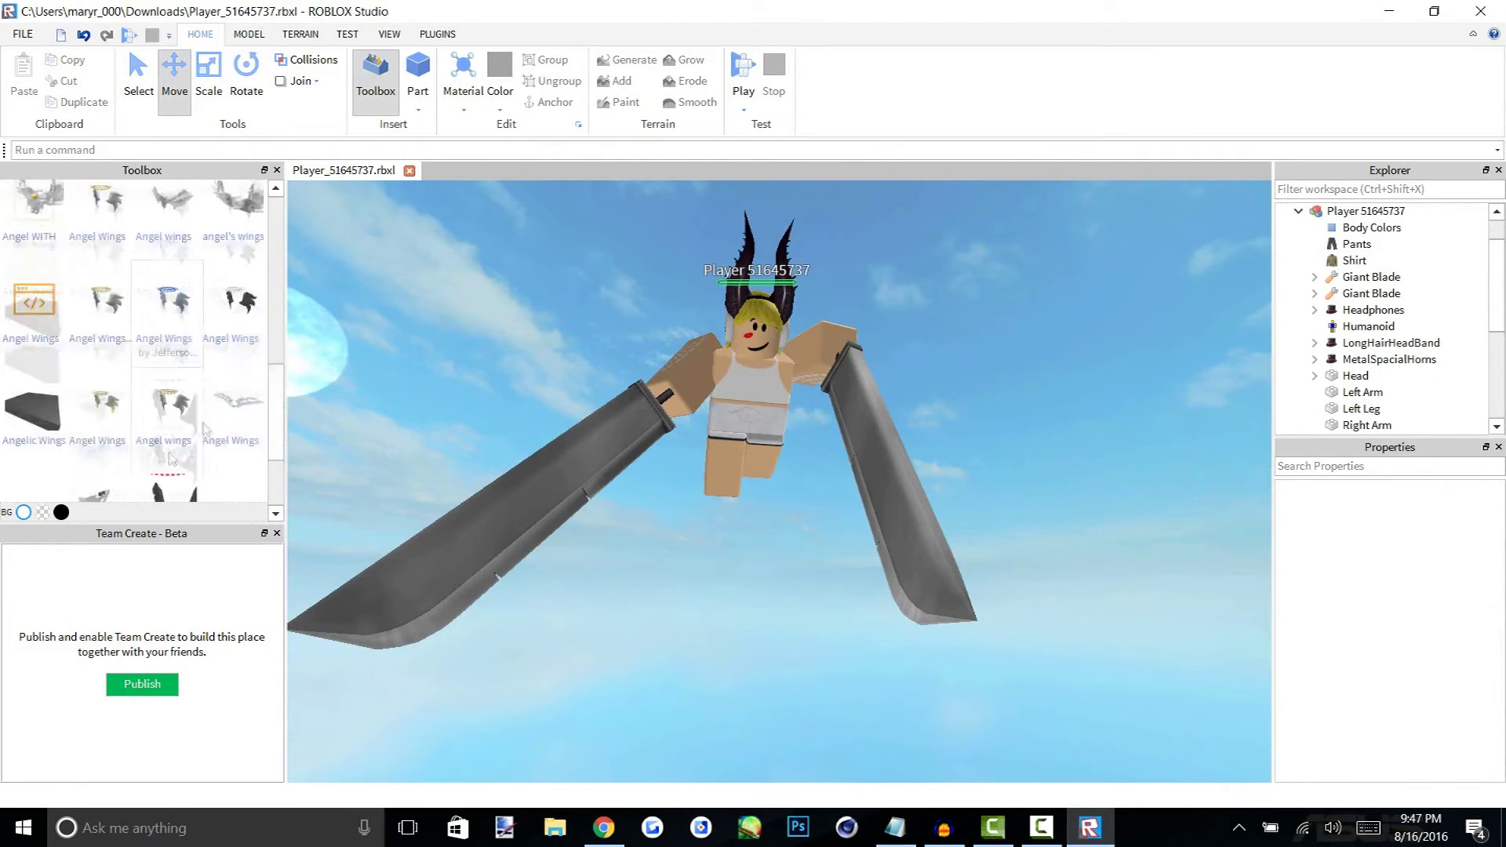
pyautogui.scroll(5, 278, 423)
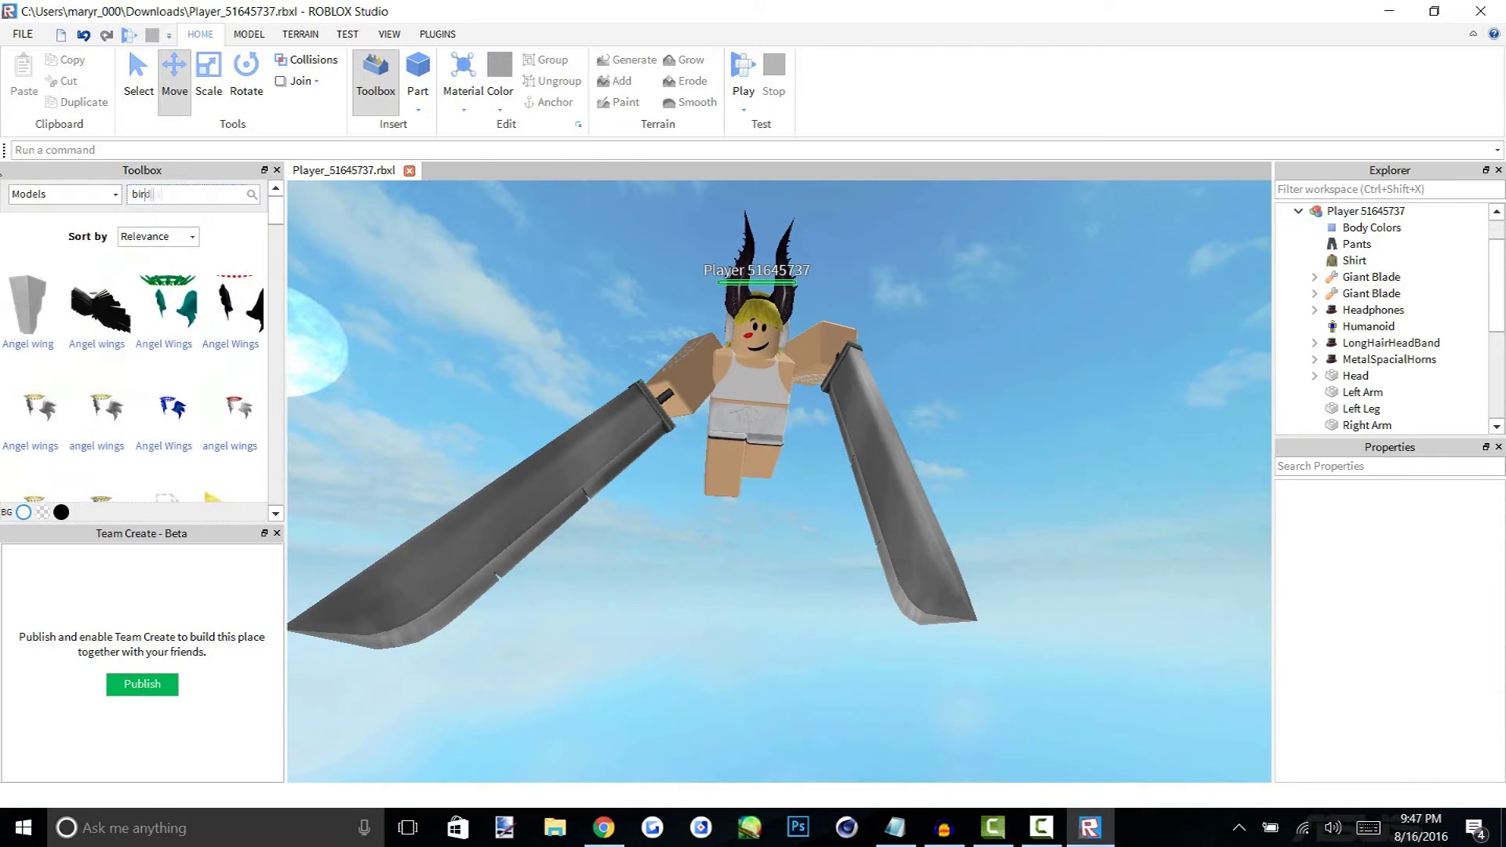
pyautogui.tripleClick(188, 197)
pyautogui.write('wings')
pyautogui.press('Return')
pyautogui.scroll(-5, 100, 368)
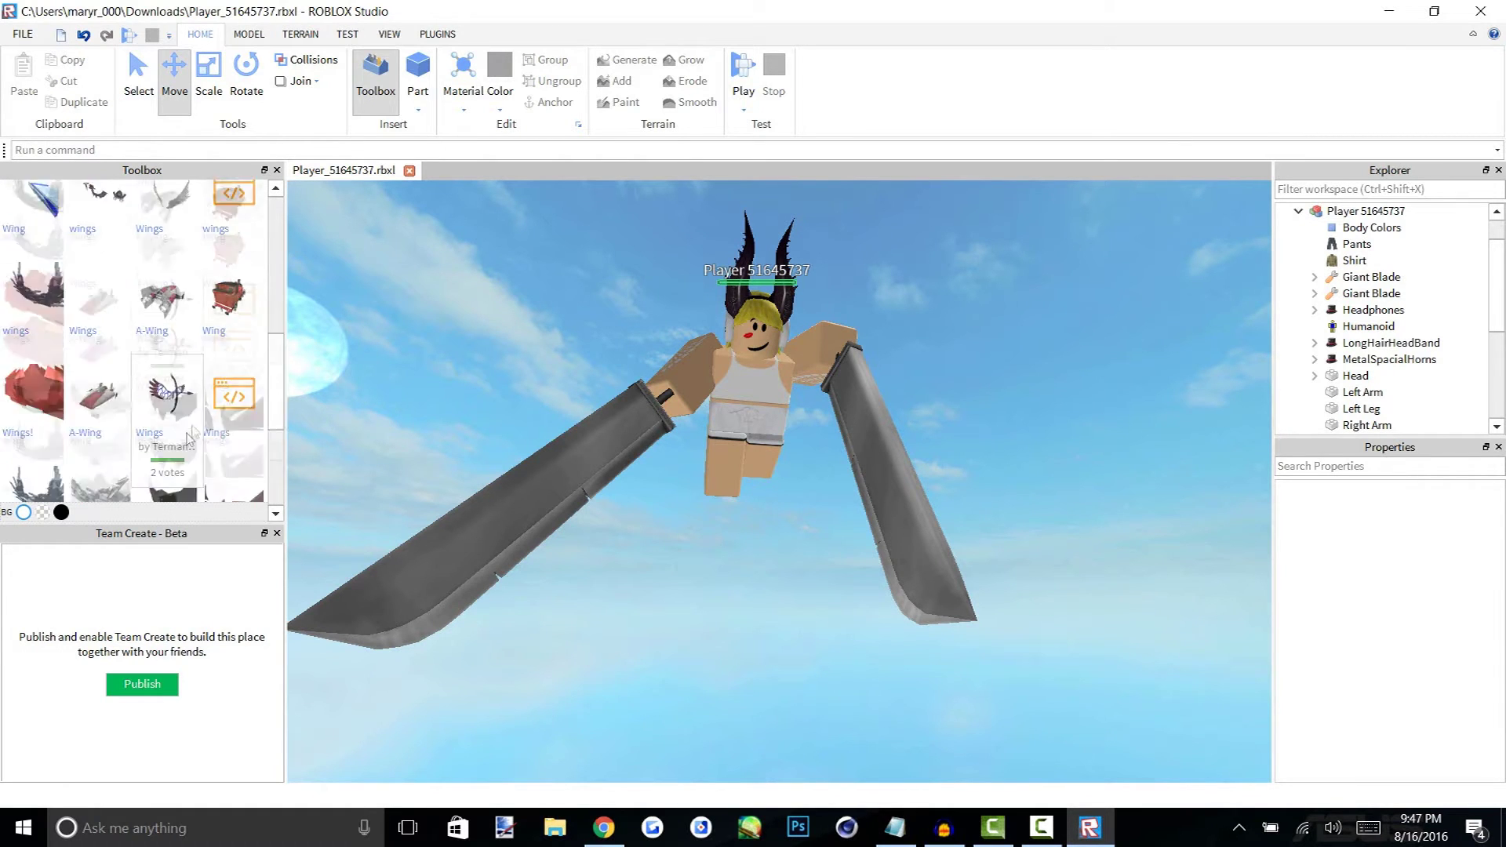
pyautogui.scroll(5, 203, 395)
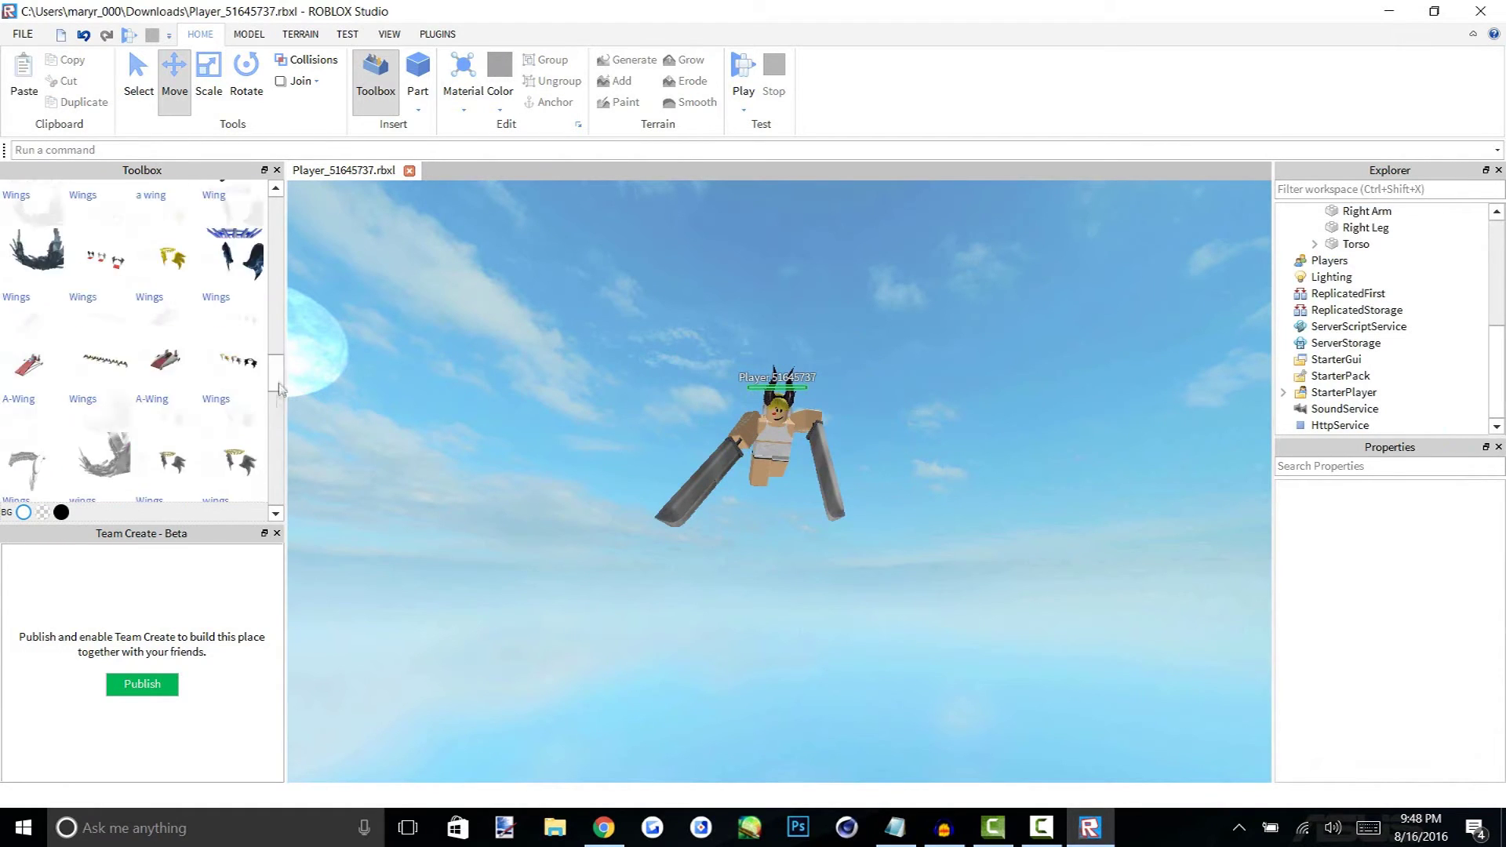
# Filter to My Models, search 'bird', and insert the bird wings model
pyautogui.click(63, 196)
pyautogui.click(31, 259)
pyautogui.write('bird')
pyautogui.press('Return')
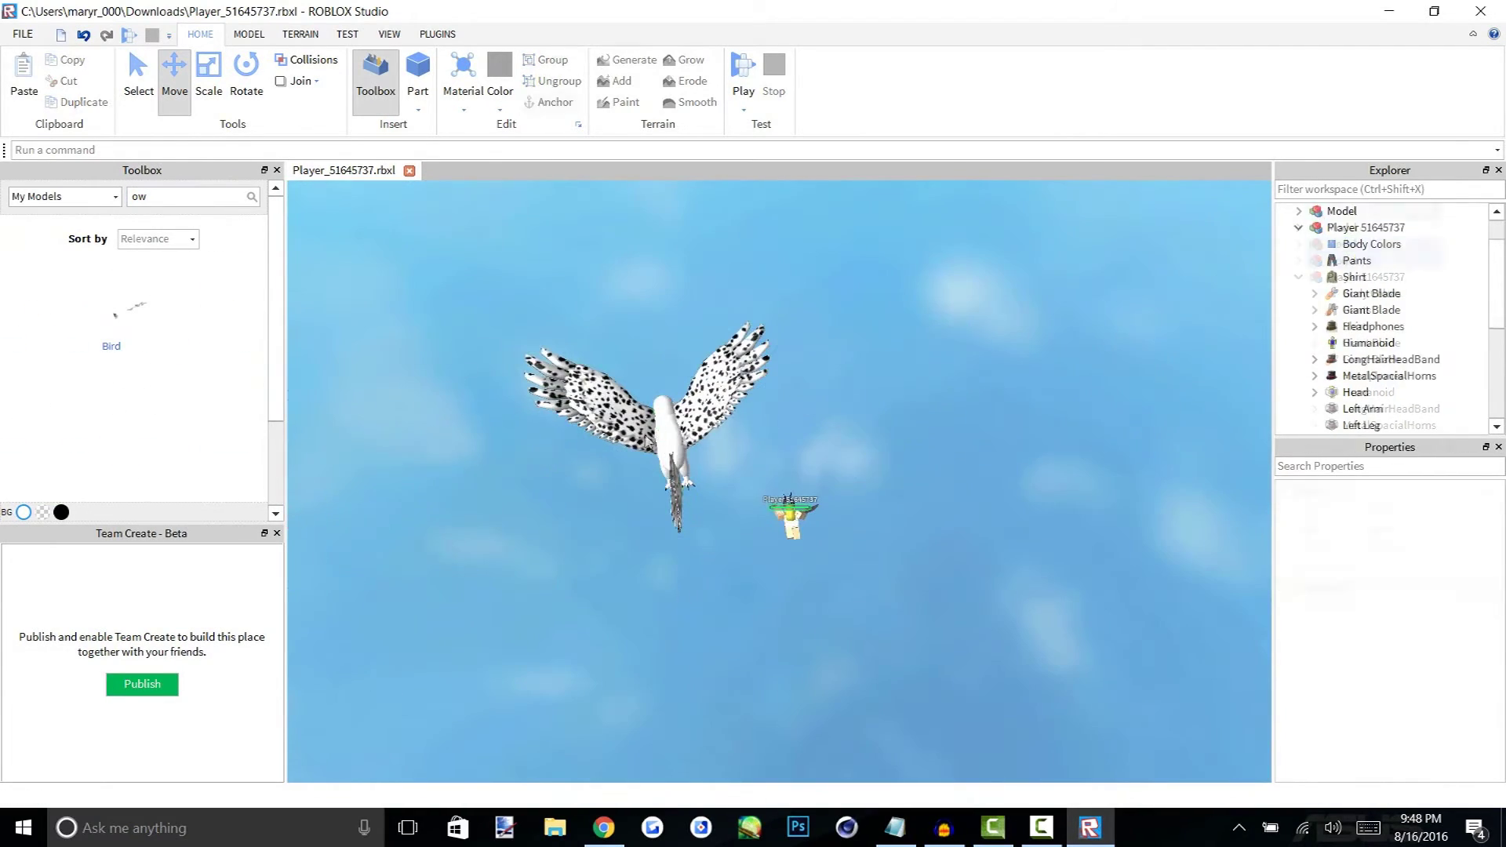
pyautogui.click(612, 408)
# Position the wings on the avatar's back and select the avatar model
pyautogui.click(1310, 229)
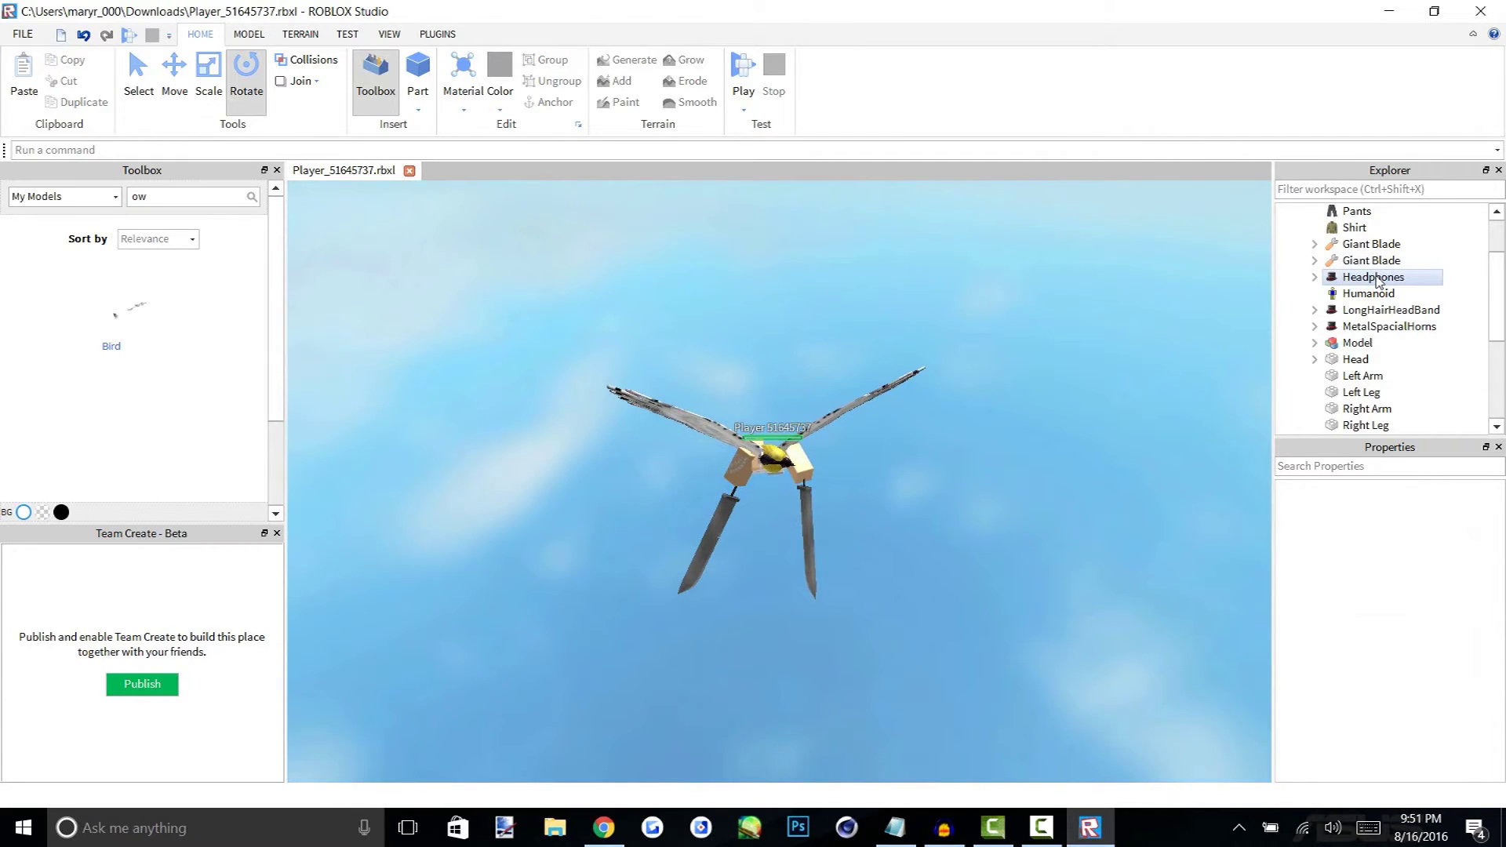
pyautogui.scroll(2, 1401, 283)
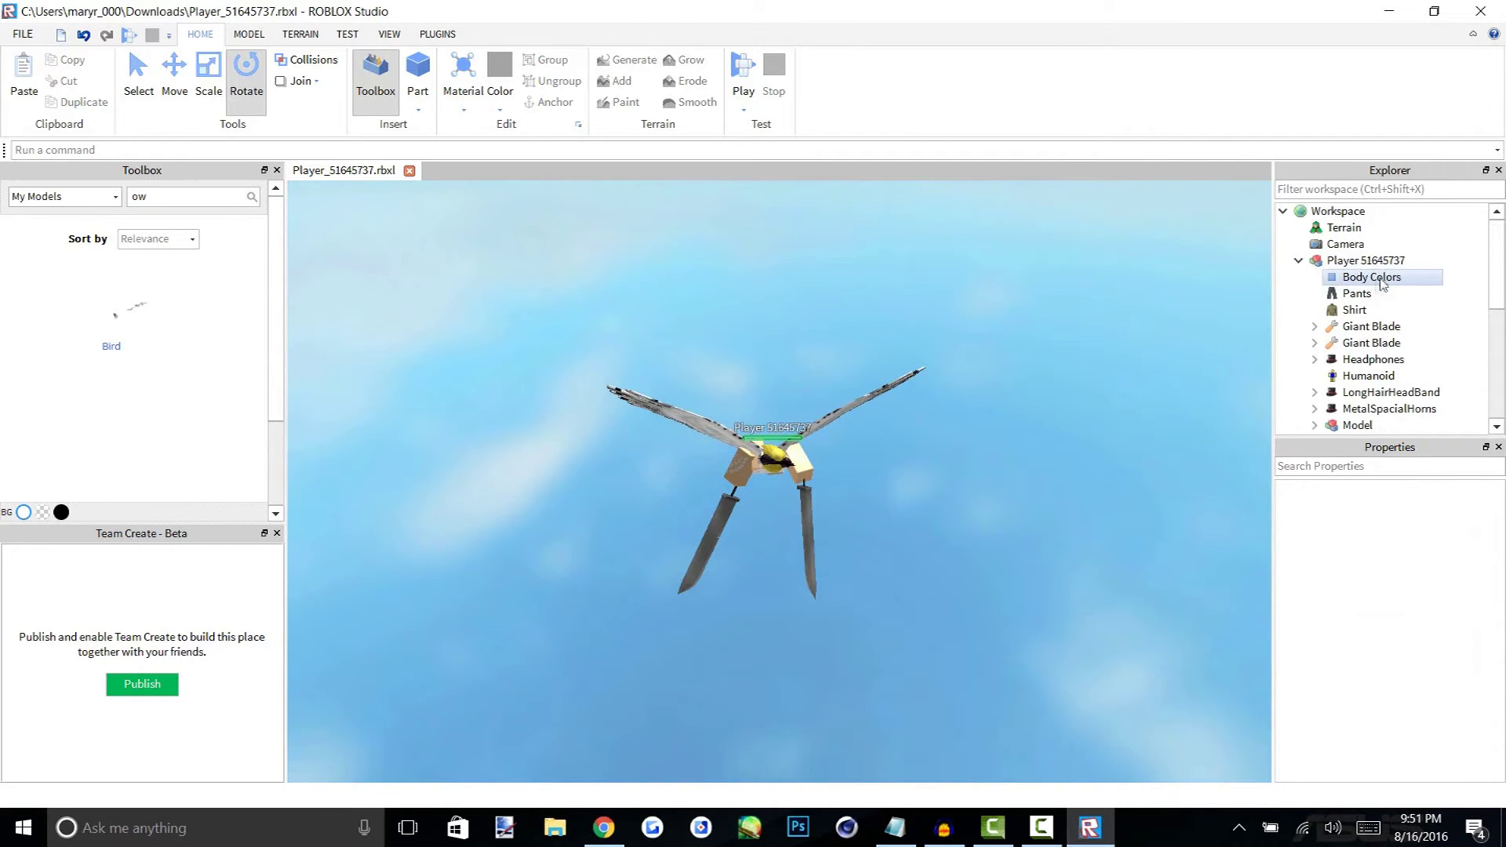
pyautogui.click(1403, 261)
# Rename the model erythia and export the selection, browsing to Documents\3d edits
pyautogui.press('Return')
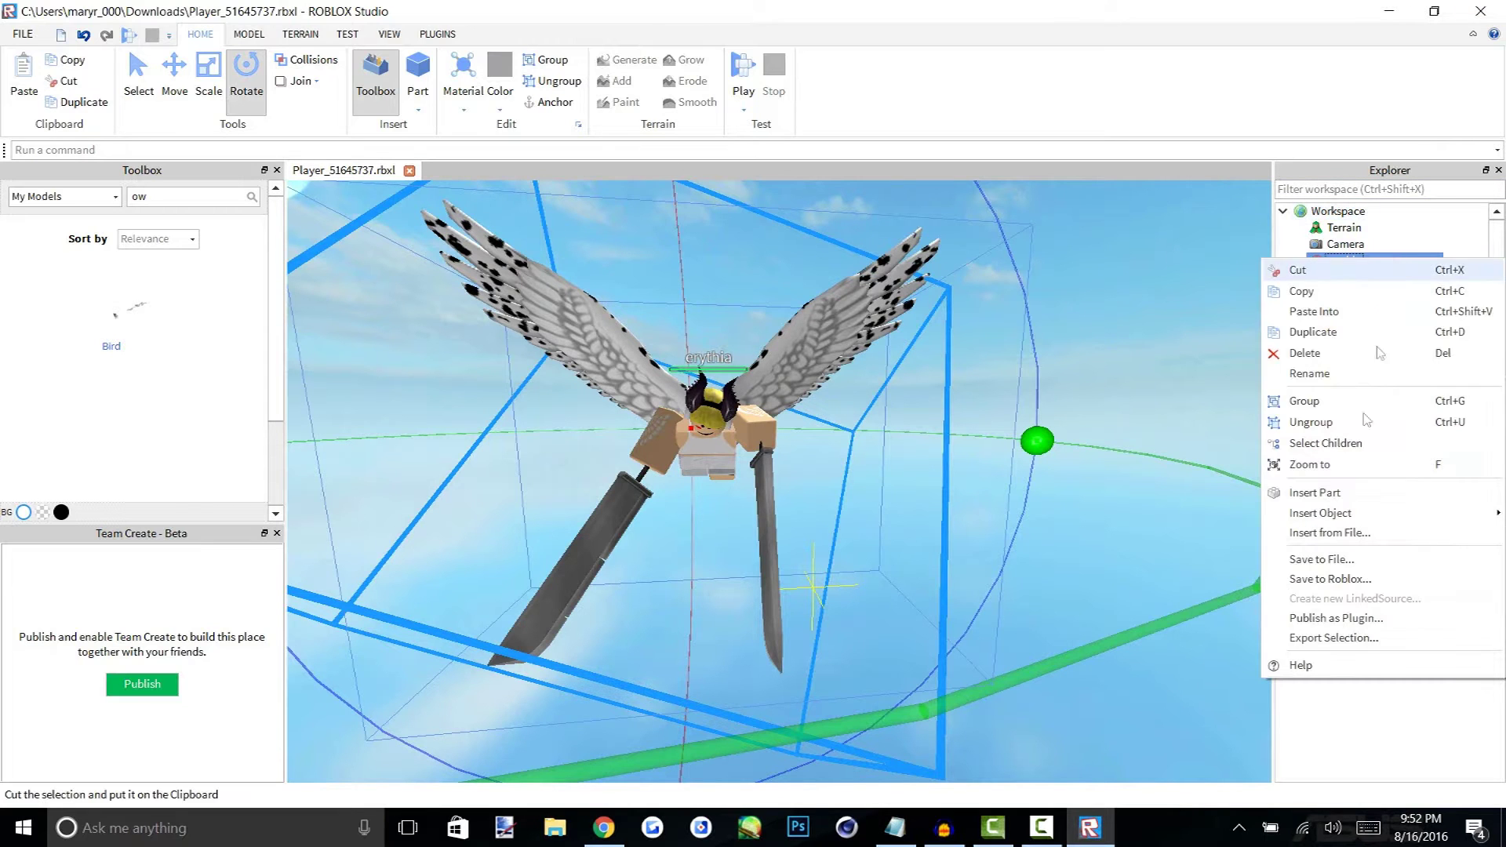
pyautogui.click(1334, 637)
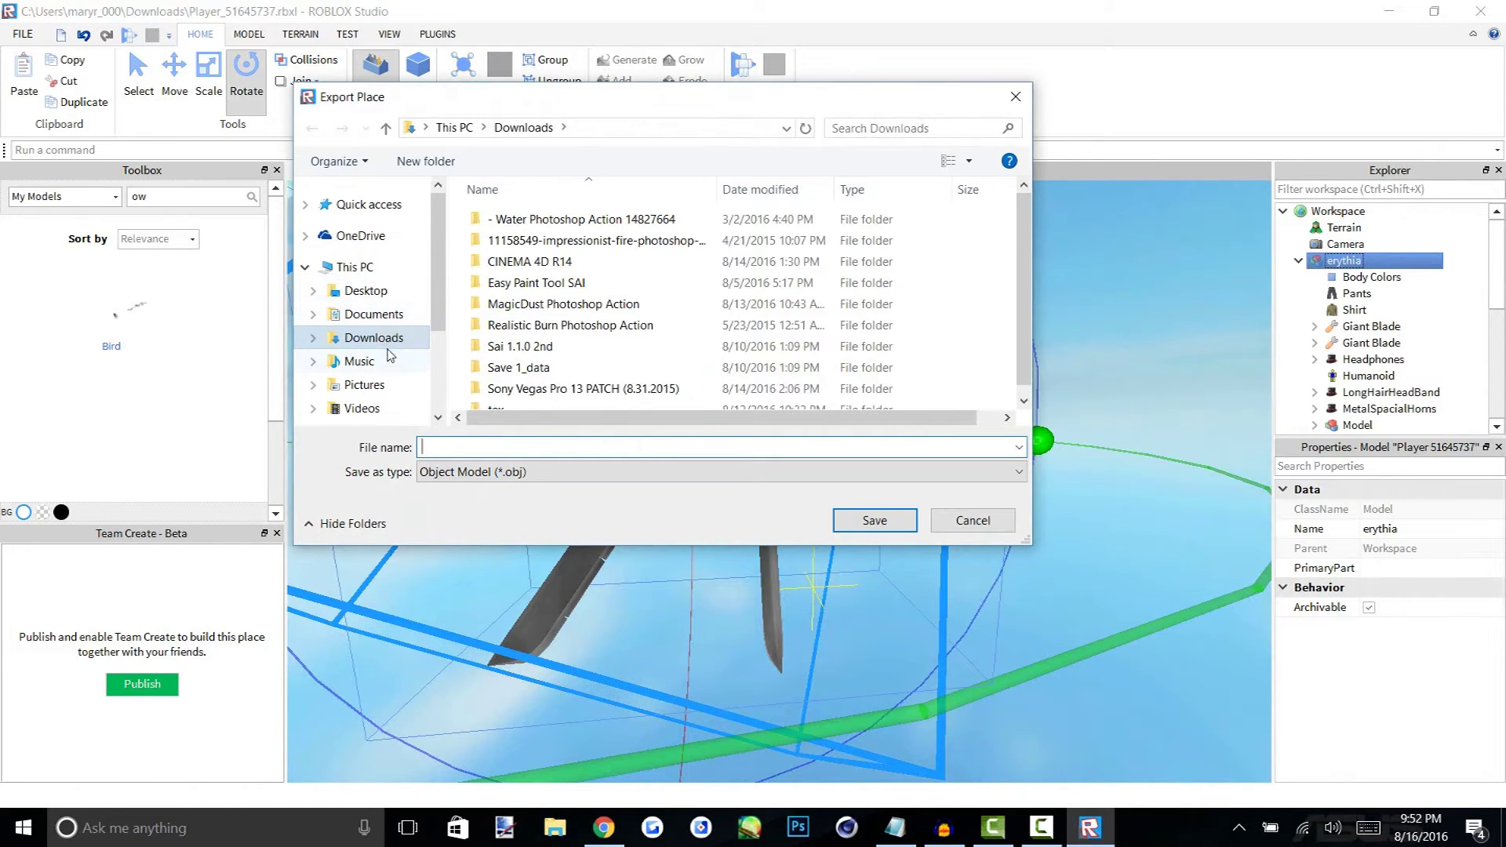
pyautogui.click(384, 315)
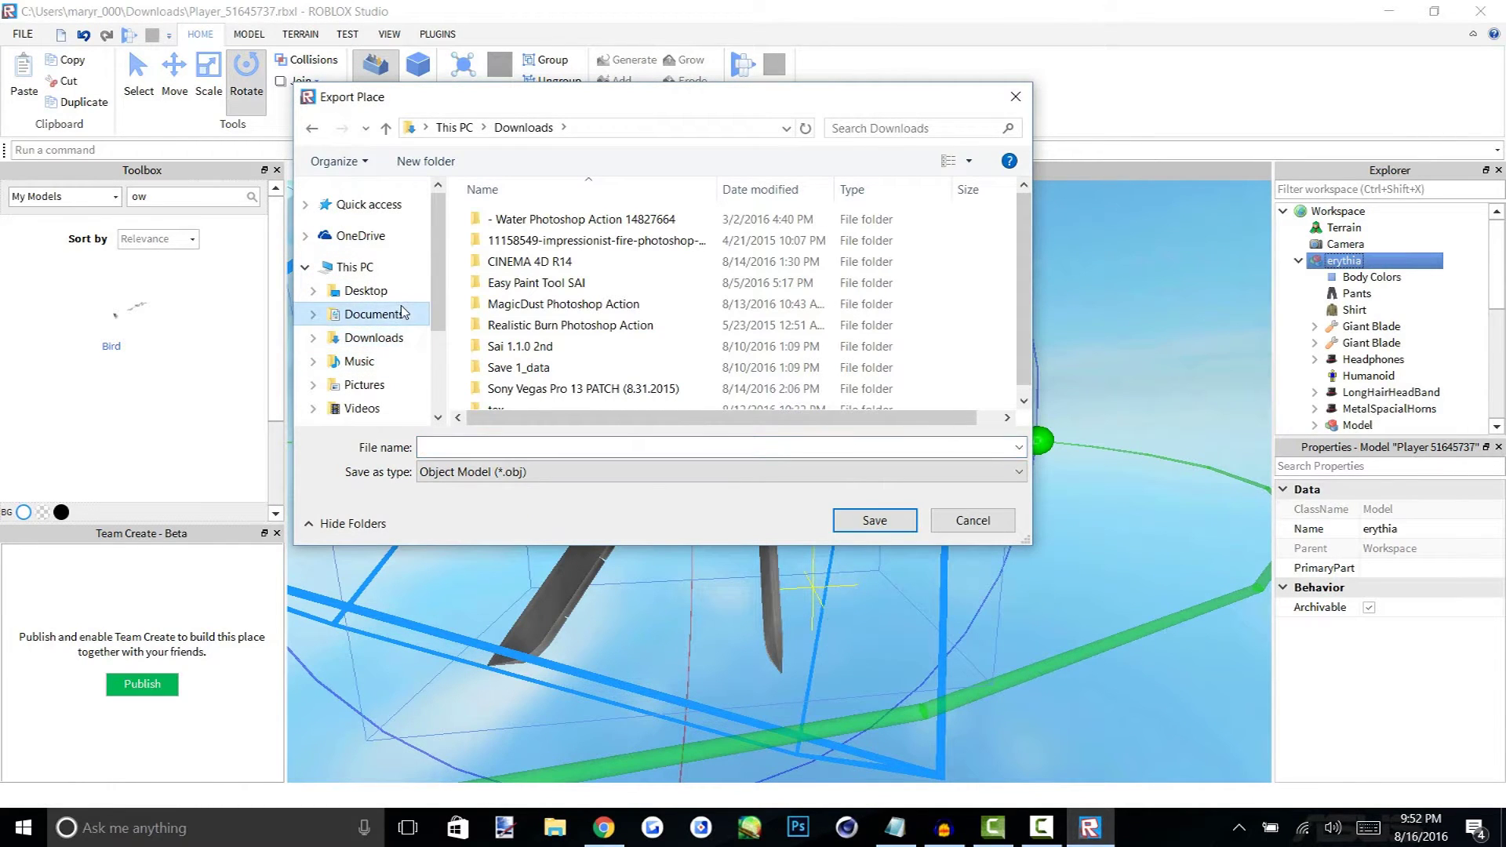
pyautogui.doubleClick(560, 222)
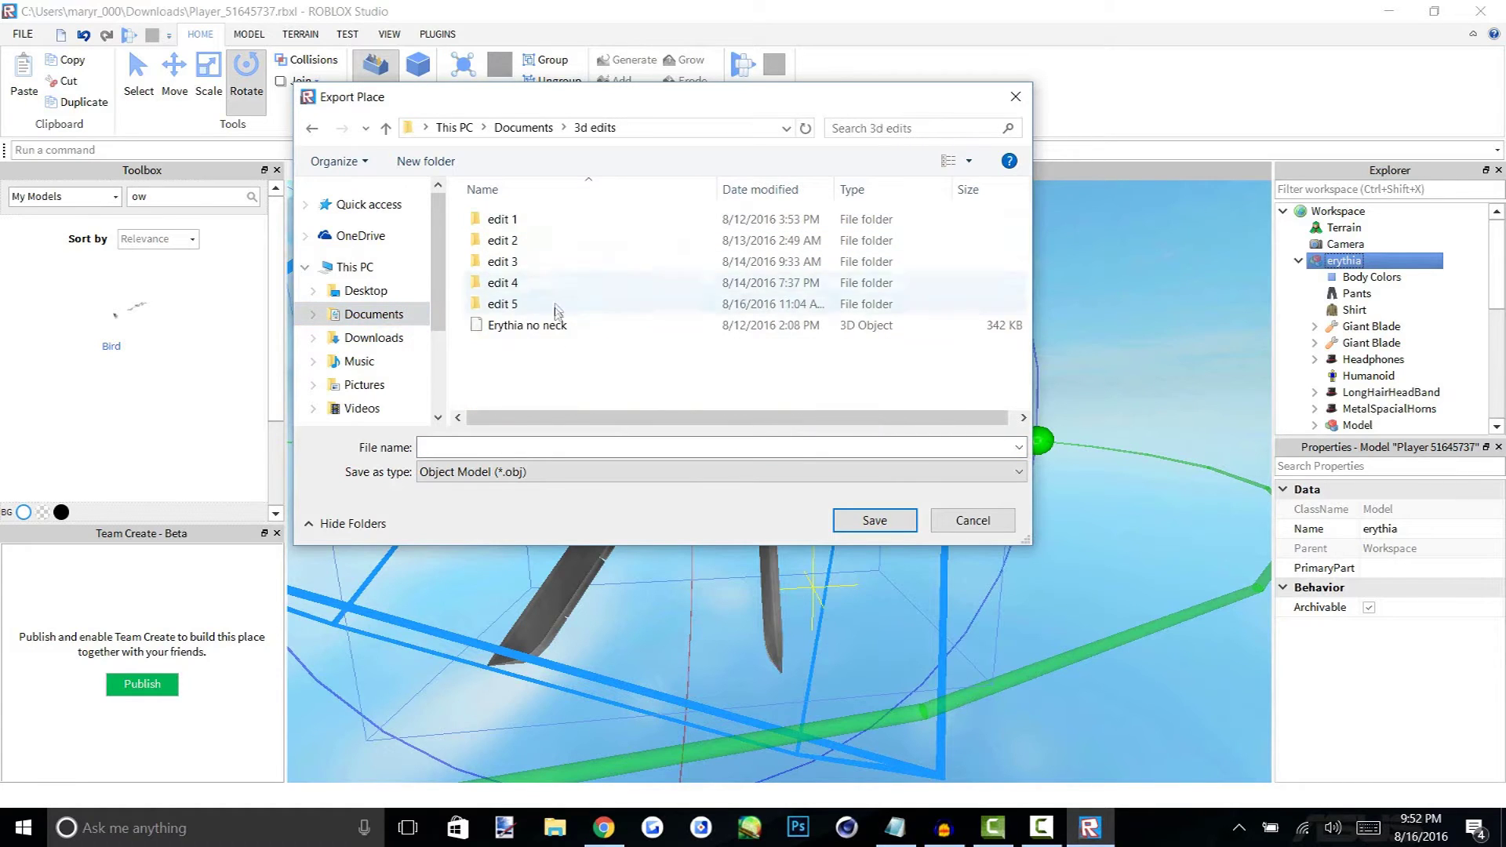
# Create a new folder named edit 6 inside 3d edits and open it
pyautogui.rightClick(531, 359)
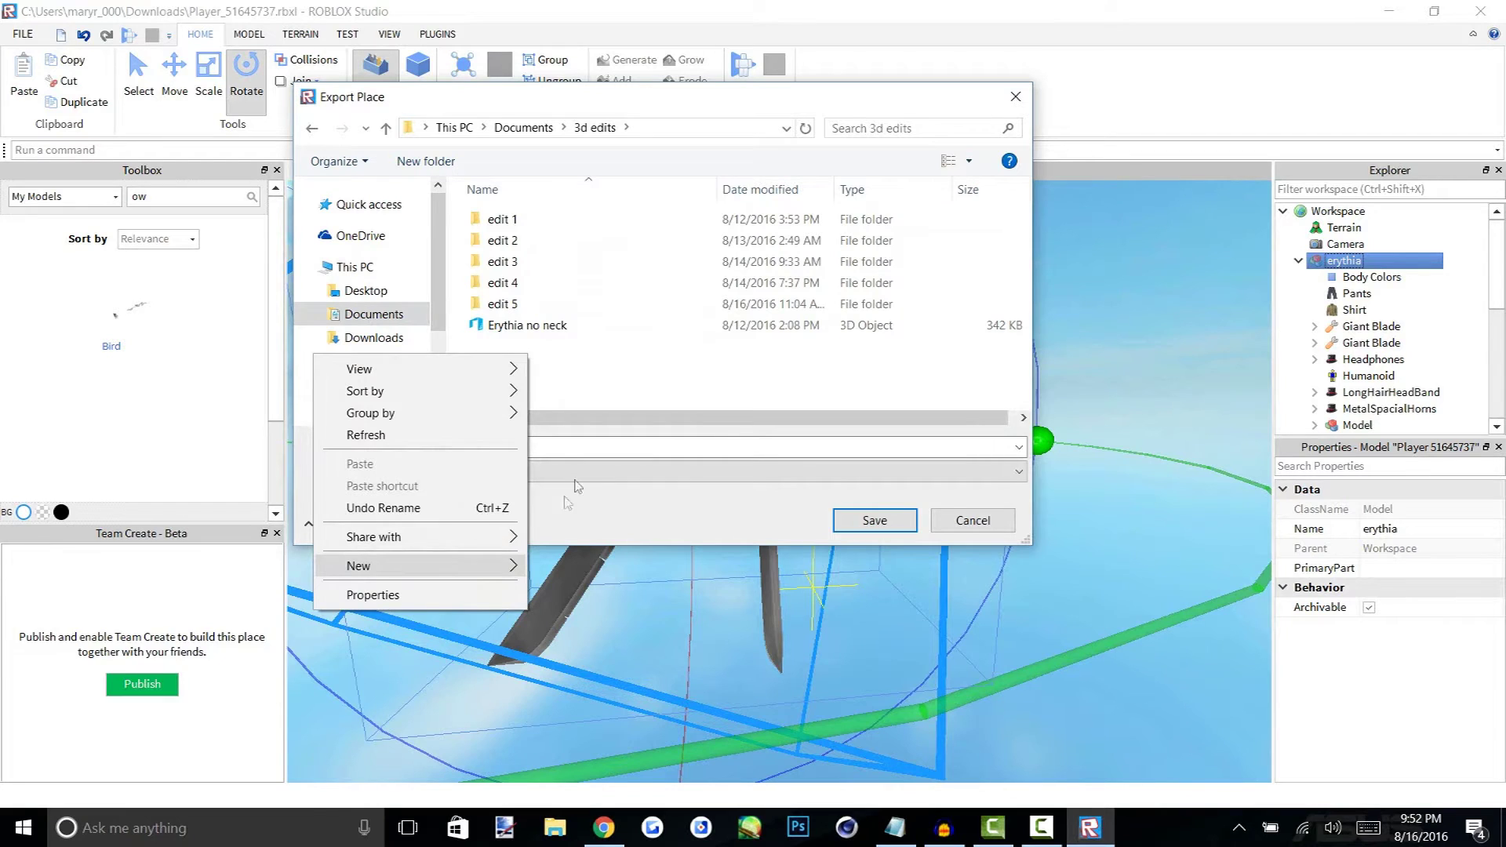
pyautogui.moveTo(431, 566)
pyautogui.click(184, 569)
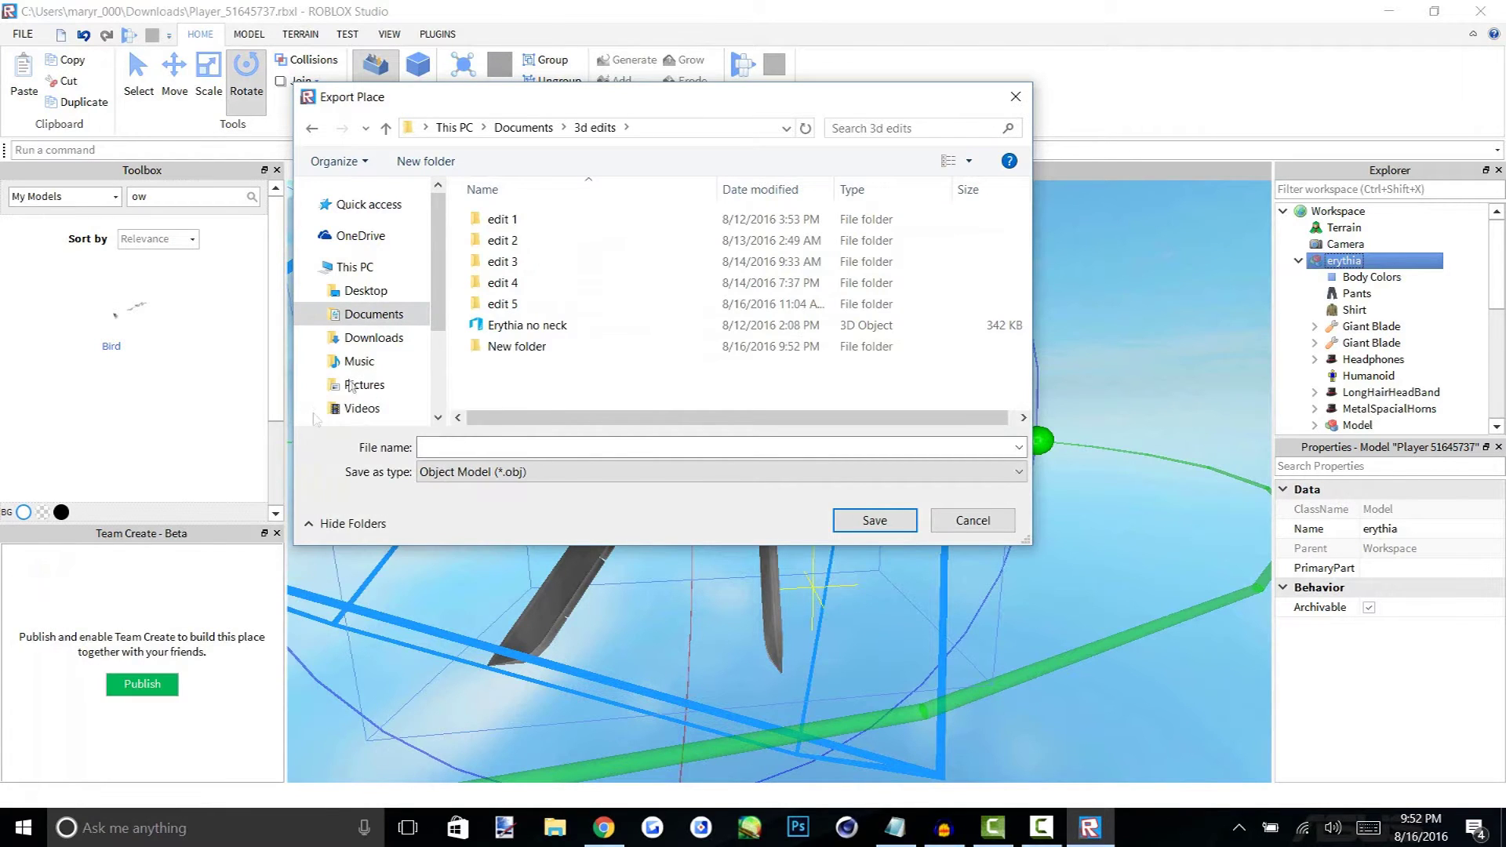
pyautogui.write('edit 6')
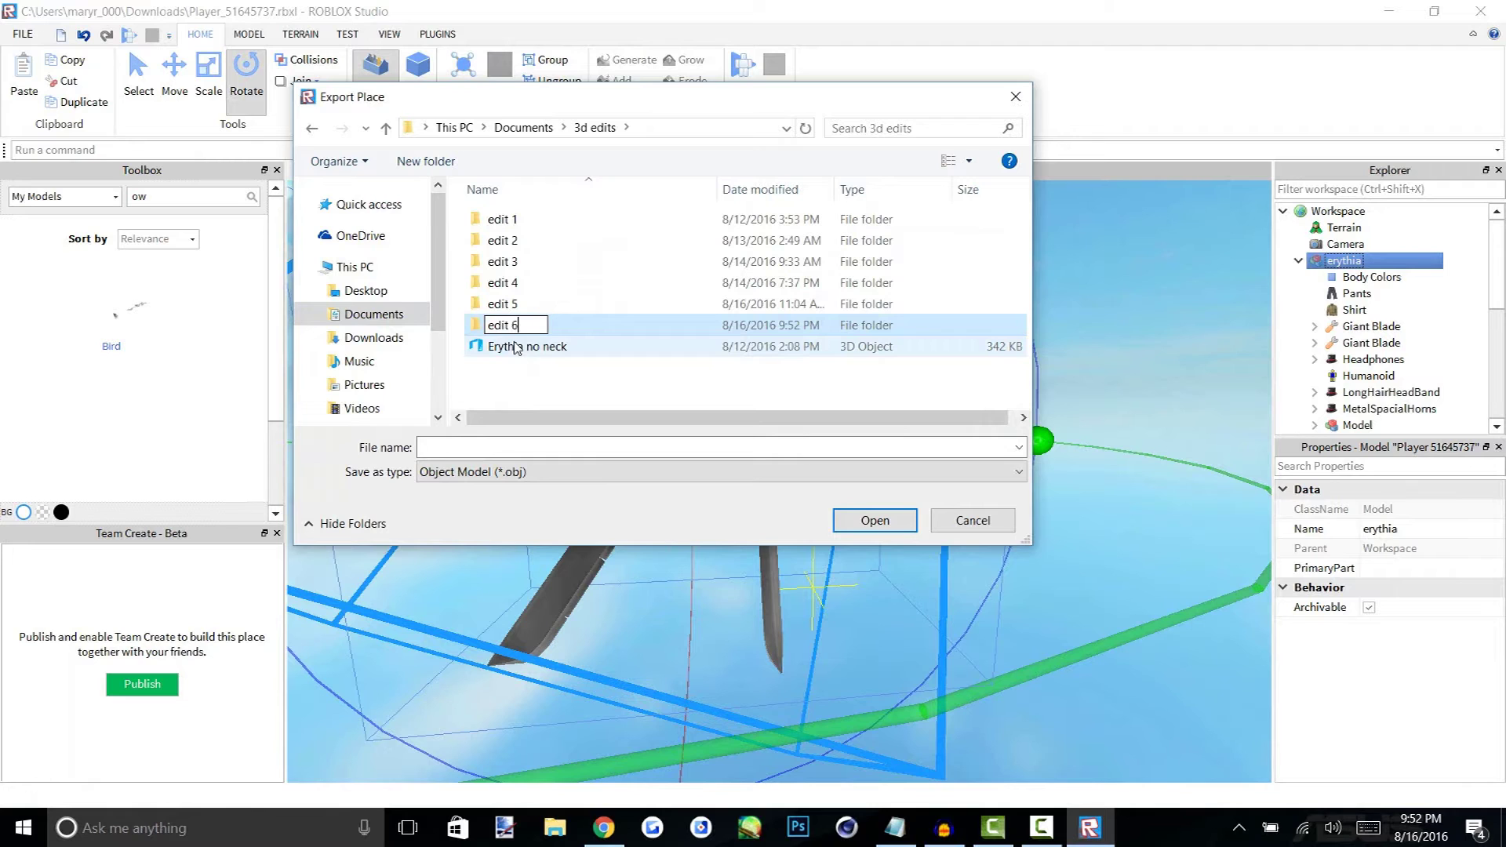
pyautogui.press('Return')
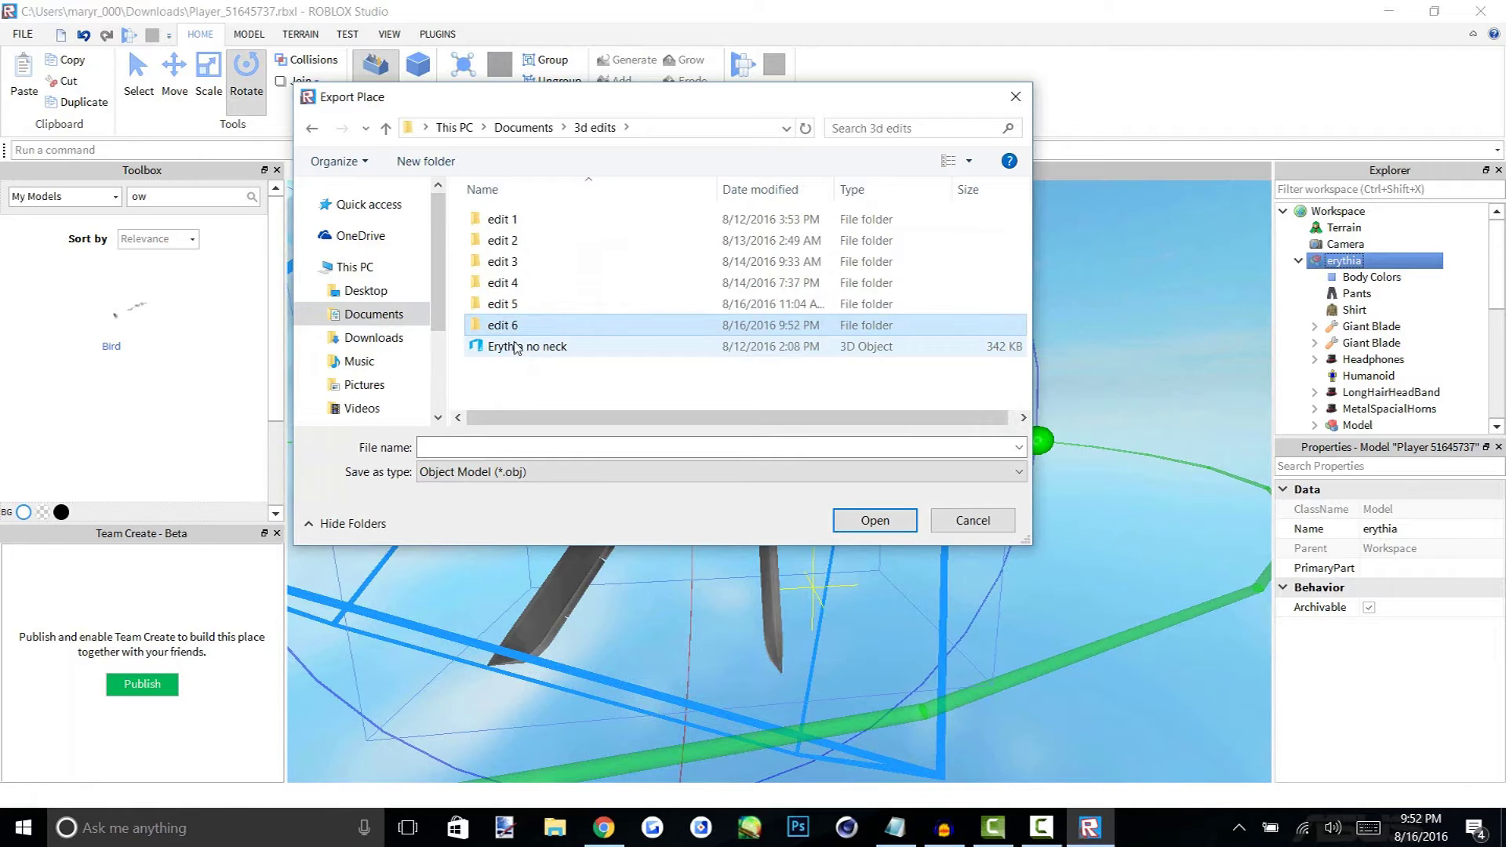
pyautogui.doubleClick(538, 325)
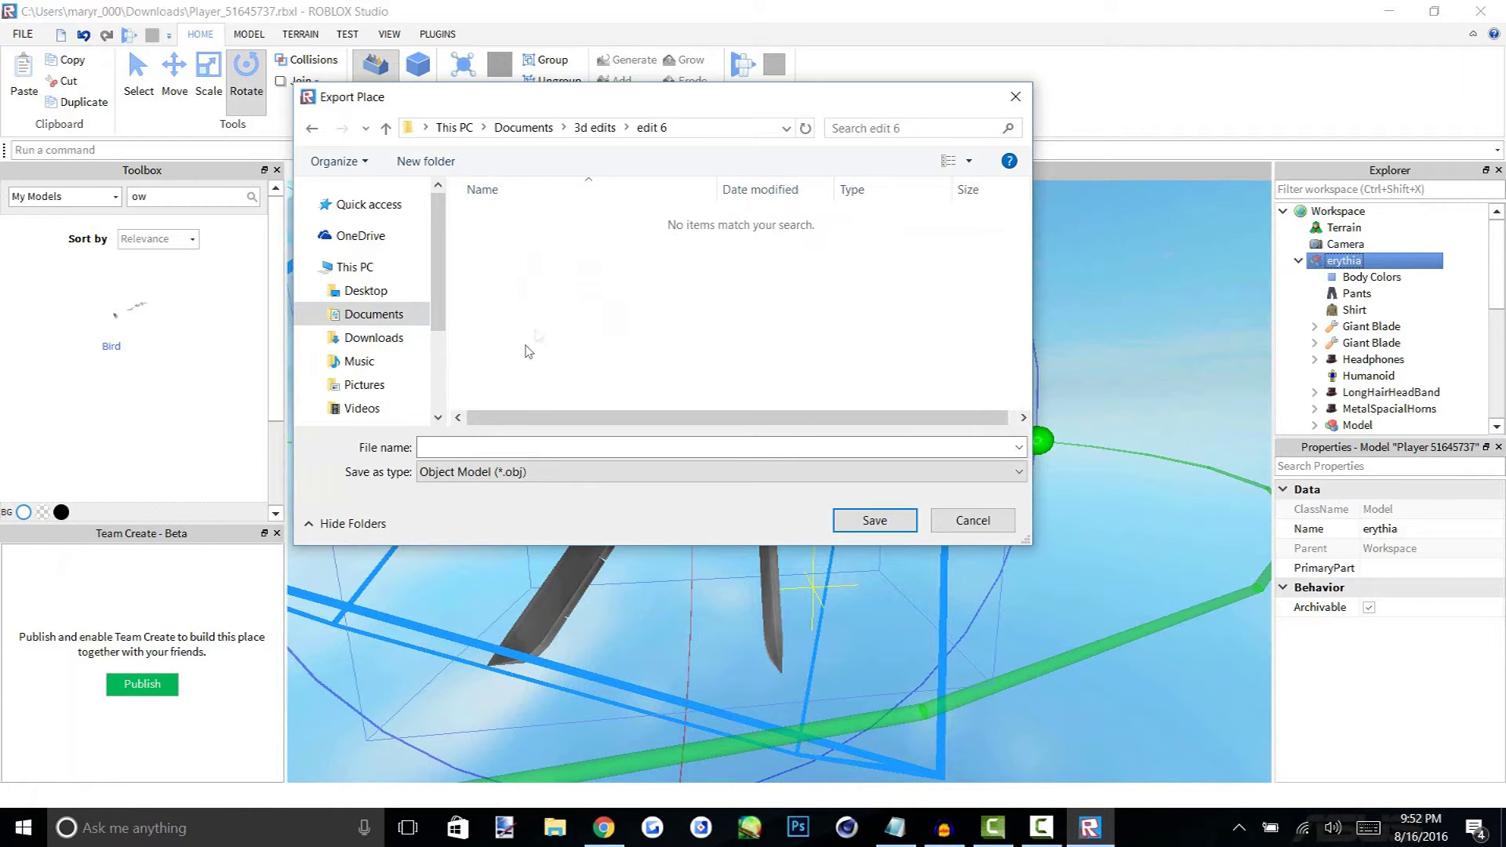
# Save the export as 'erythia with wings'
pyautogui.click(493, 449)
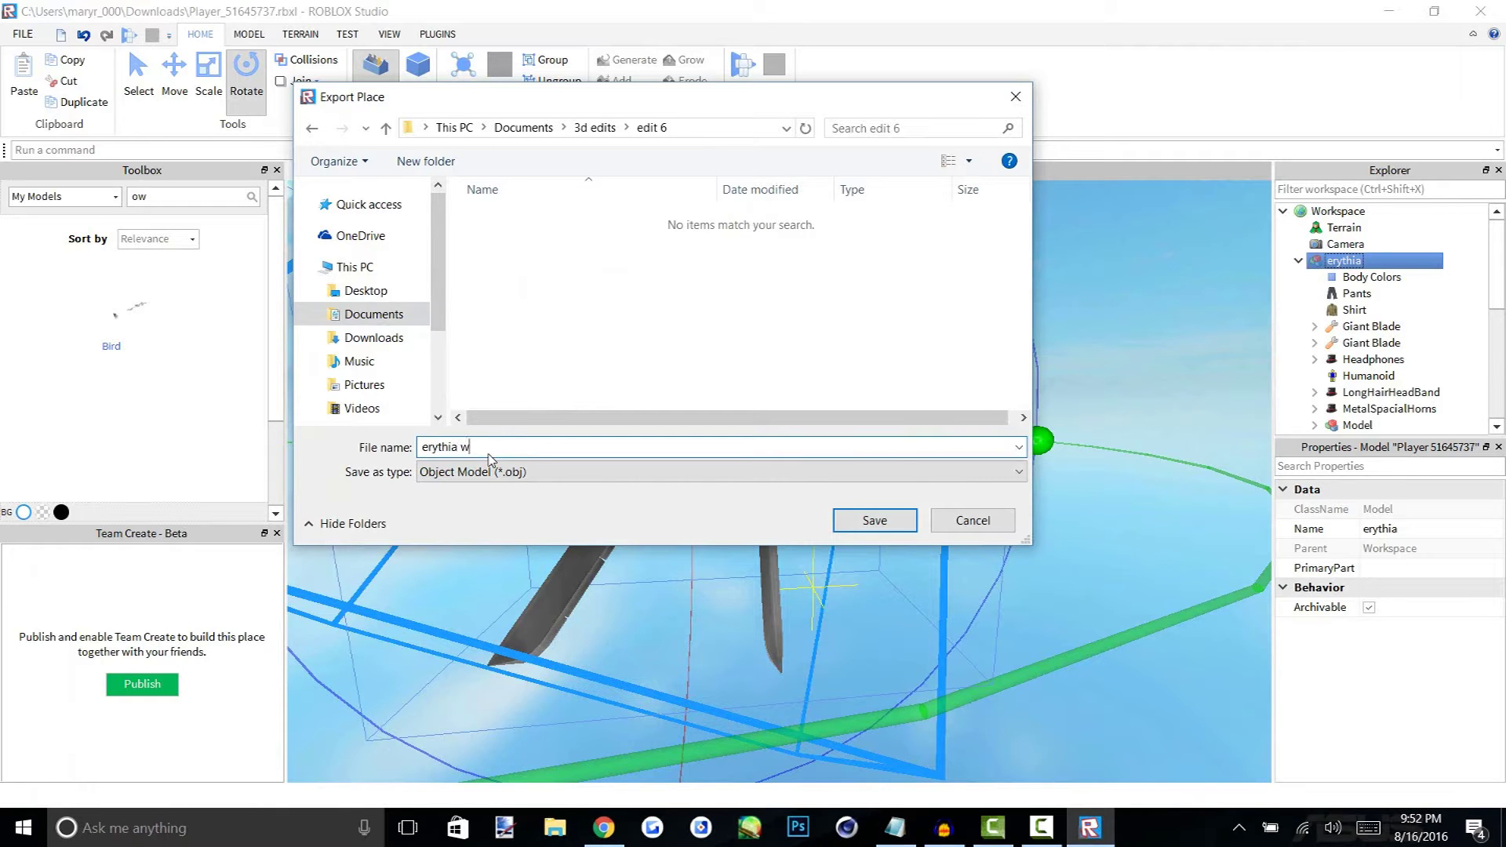
pyautogui.write('erythia with wings')
pyautogui.press('Return')
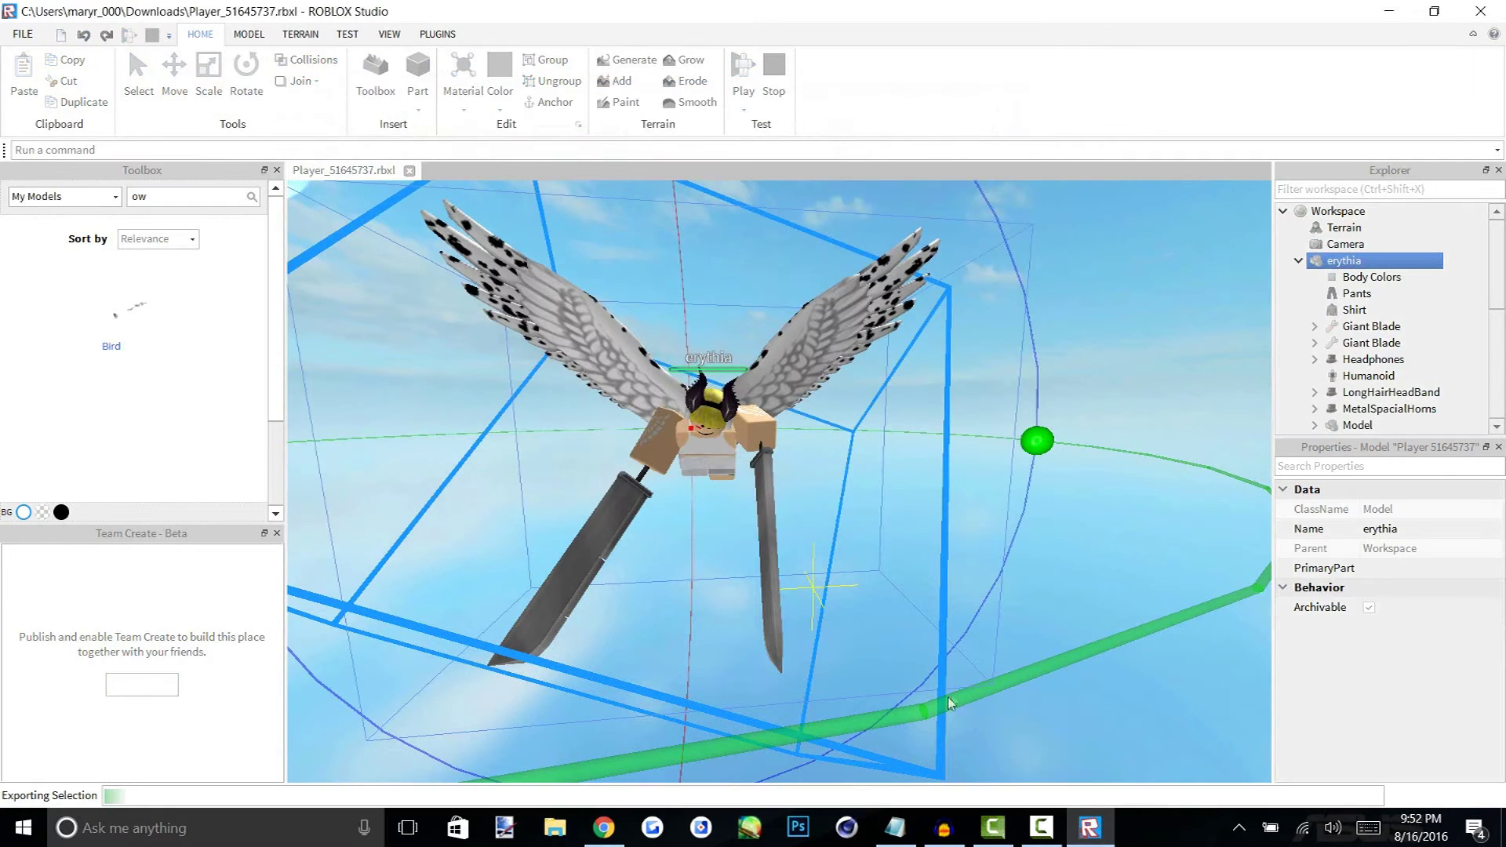
# Close the Roblox place without saving and switch to Cinema 4D
pyautogui.moveTo(998, 570); pyautogui.dragTo(998, 570, button='right')
pyautogui.click(1481, 11)
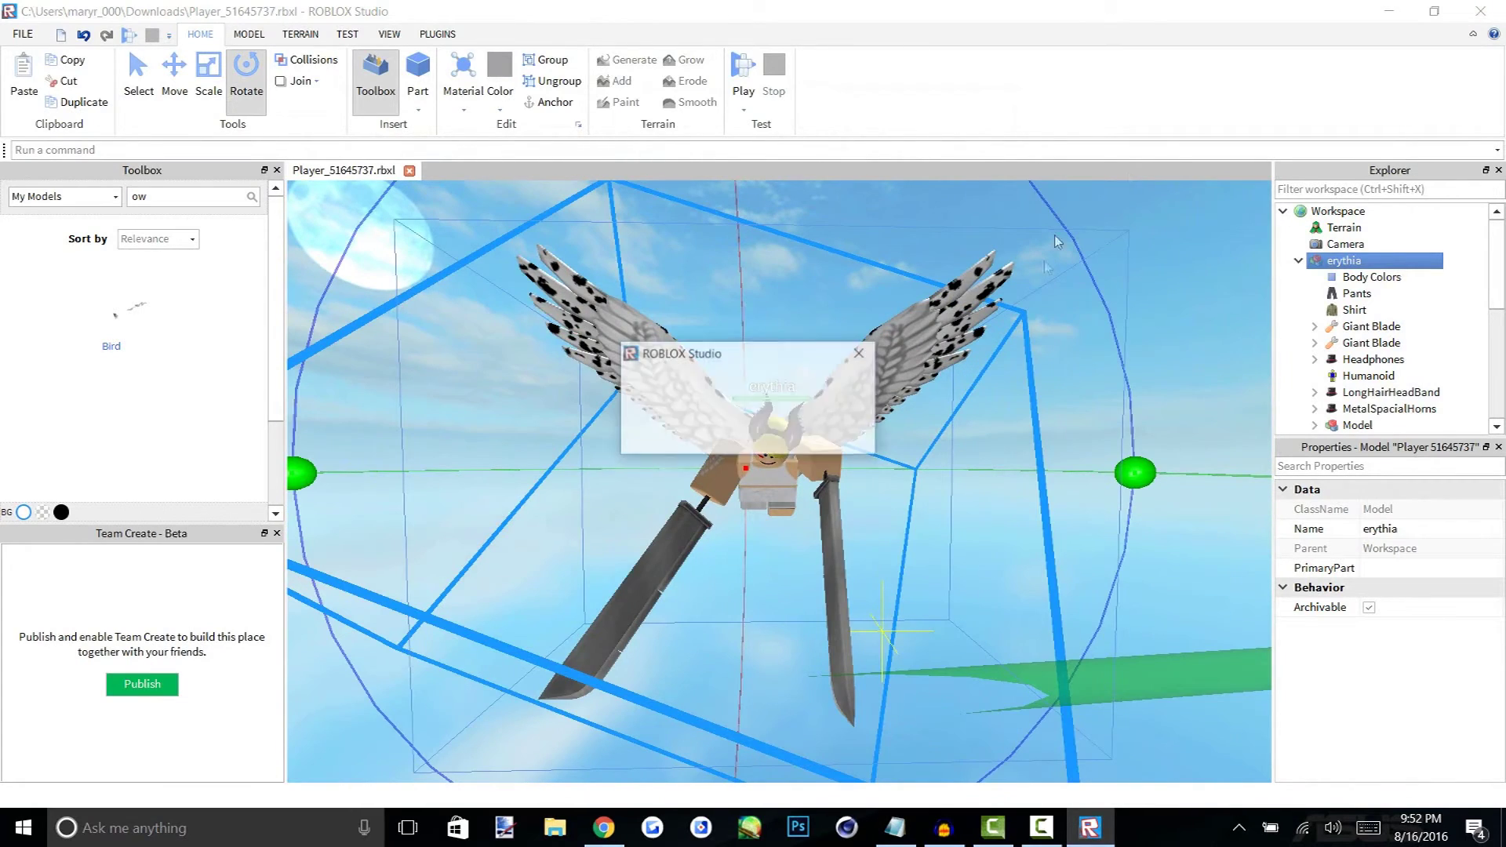
pyautogui.click(747, 431)
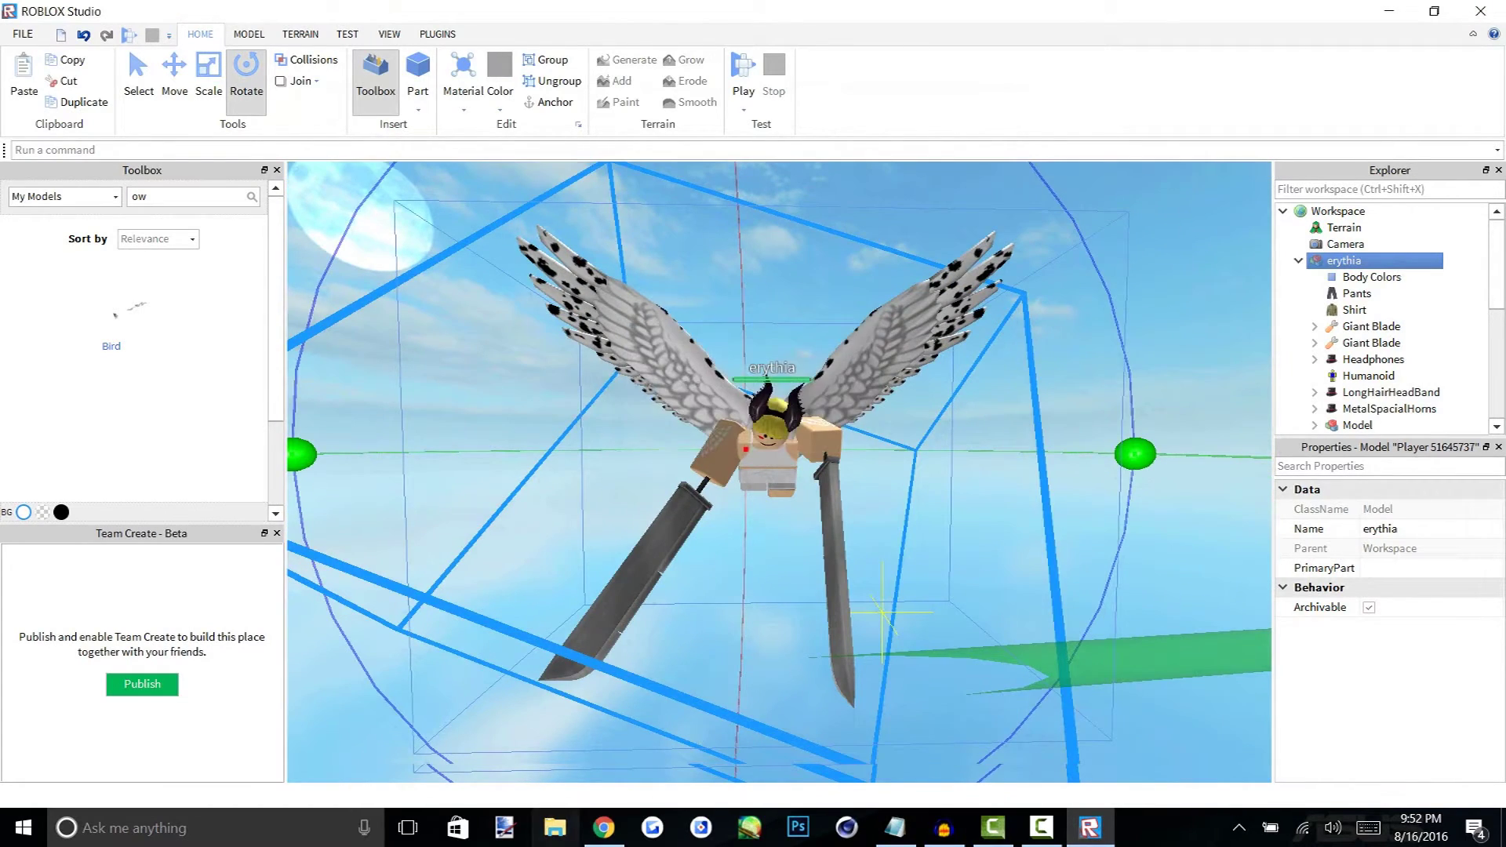
pyautogui.click(602, 828)
pyautogui.click(846, 828)
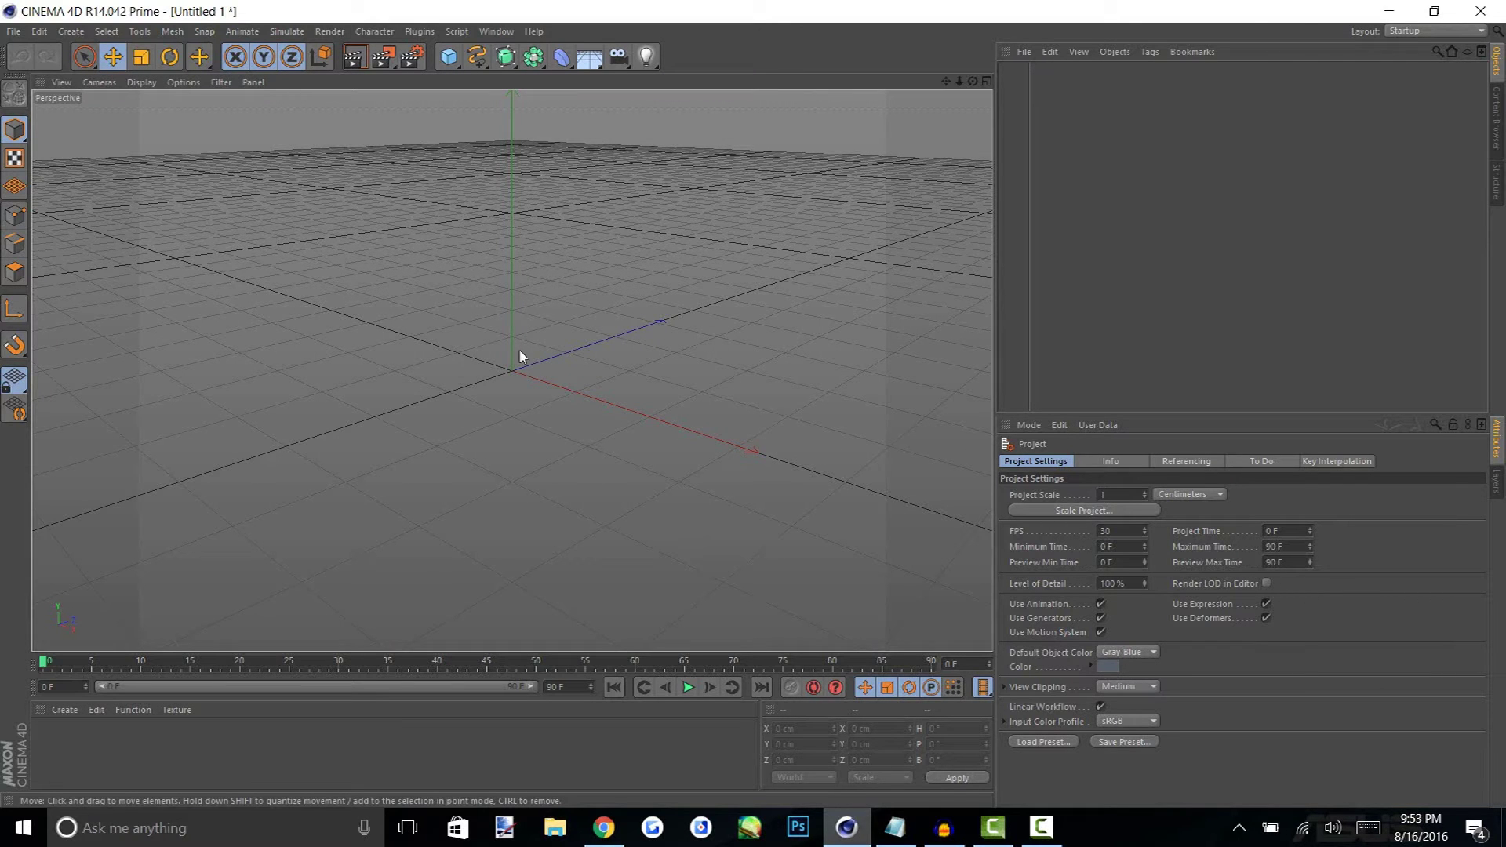
# Orbit the empty Cinema 4D viewport, read the c4d tutorial notes in Notepad, then return
pyautogui.keyDown('alt'); pyautogui.moveTo(546, 373); pyautogui.dragTo(902, 785); pyautogui.keyUp('alt')
pyautogui.click(902, 823)
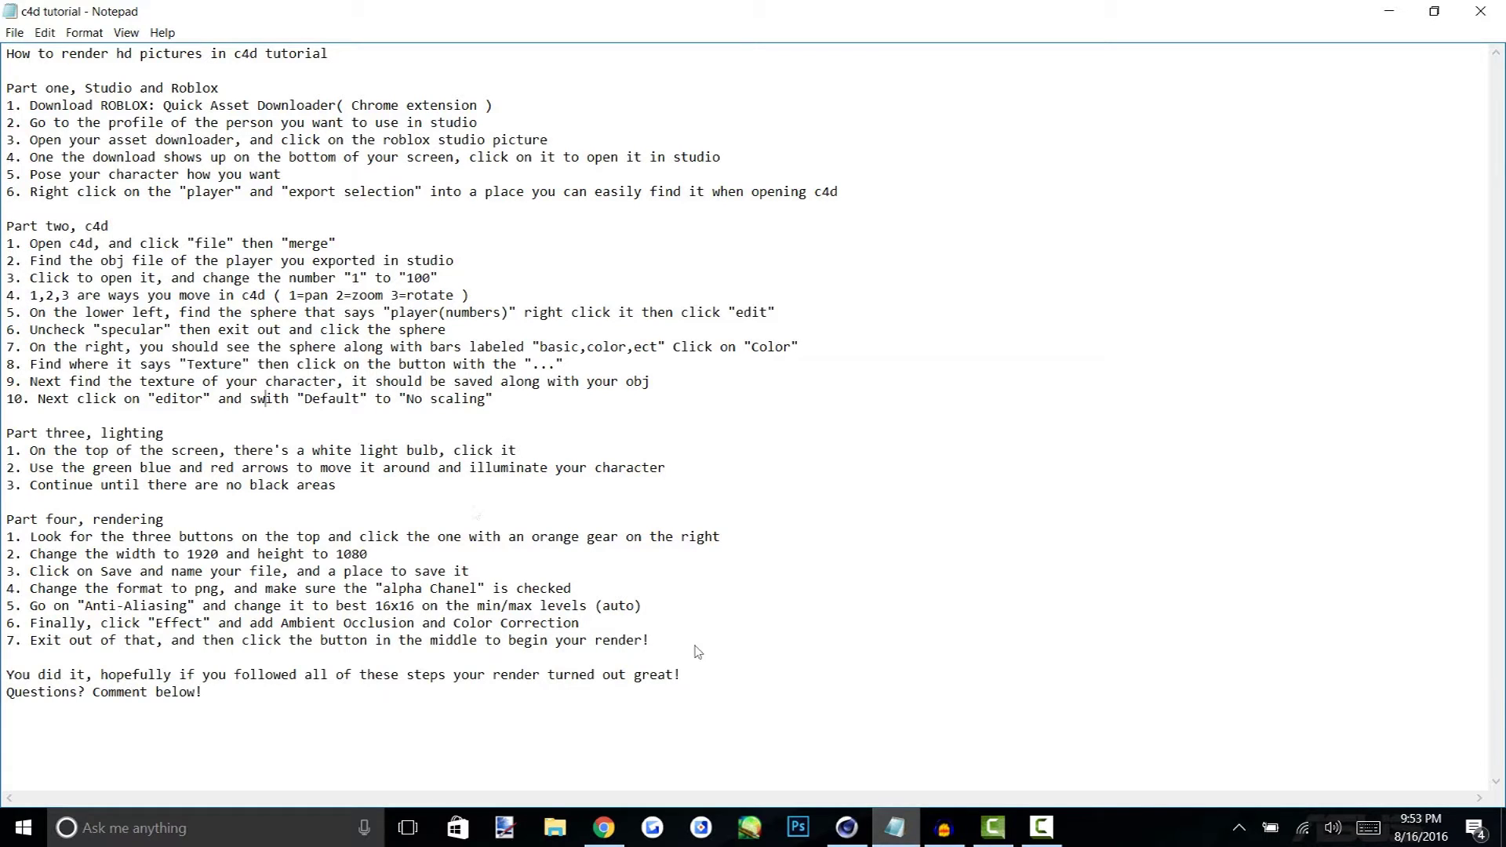
pyautogui.click(848, 827)
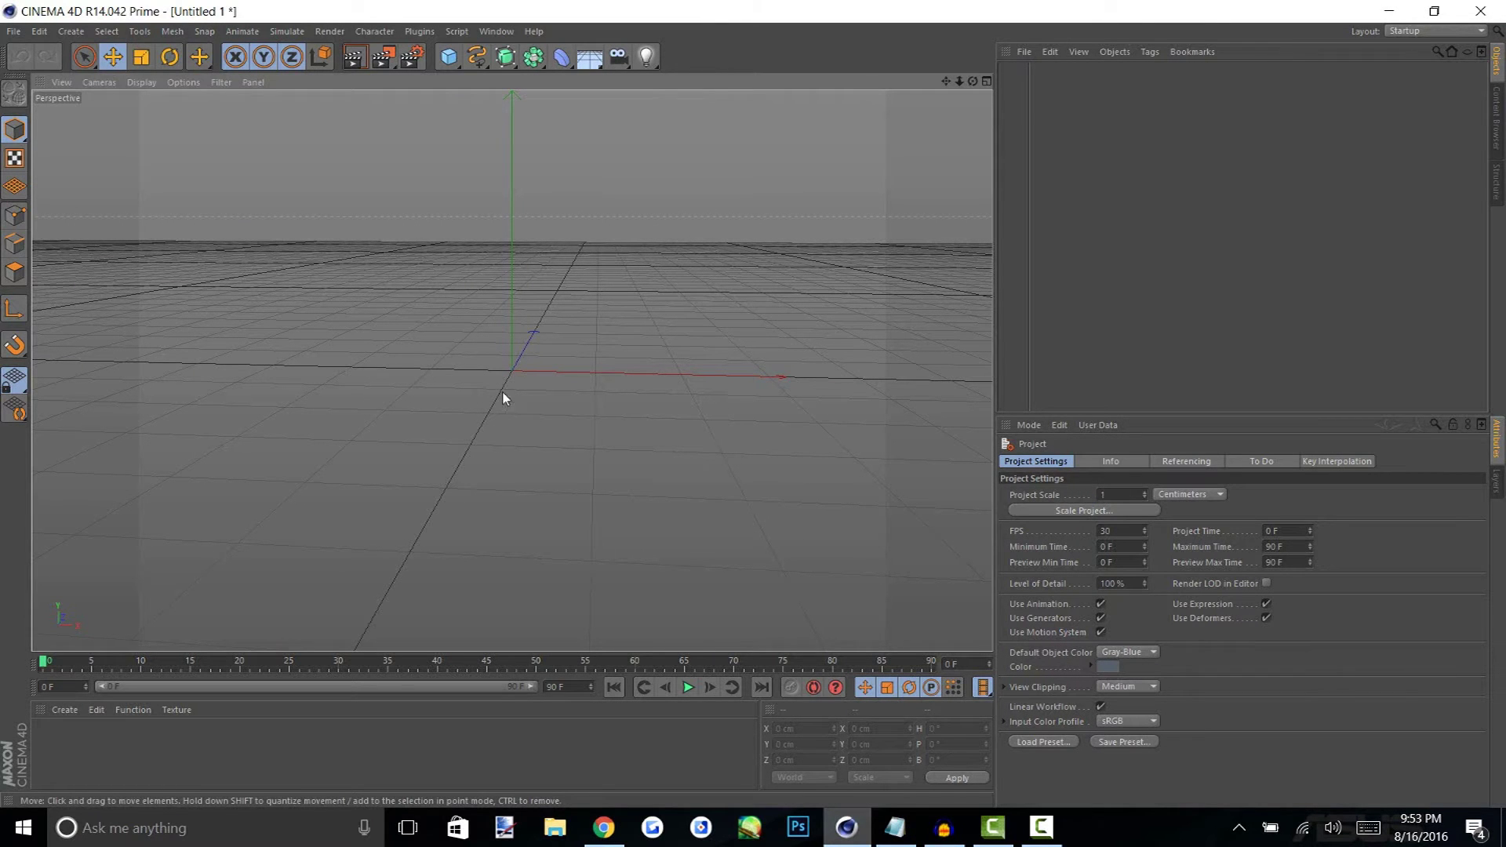
# Orbit the empty Untitled 1 perspective viewport to a new angle
pyautogui.moveTo(466, 380)
pyautogui.keyDown('alt'); pyautogui.mouseDown()
pyautogui.moveTo(662, 427)
pyautogui.moveTo(612, 407)
pyautogui.moveTo(641, 361)
pyautogui.moveTo(588, 420)
pyautogui.moveTo(723, 414)
pyautogui.moveTo(547, 394)
pyautogui.moveTo(468, 491)
pyautogui.moveTo(474, 505)
pyautogui.moveTo(714, 486)
pyautogui.moveTo(612, 483)
pyautogui.mouseUp(); pyautogui.keyUp('alt')
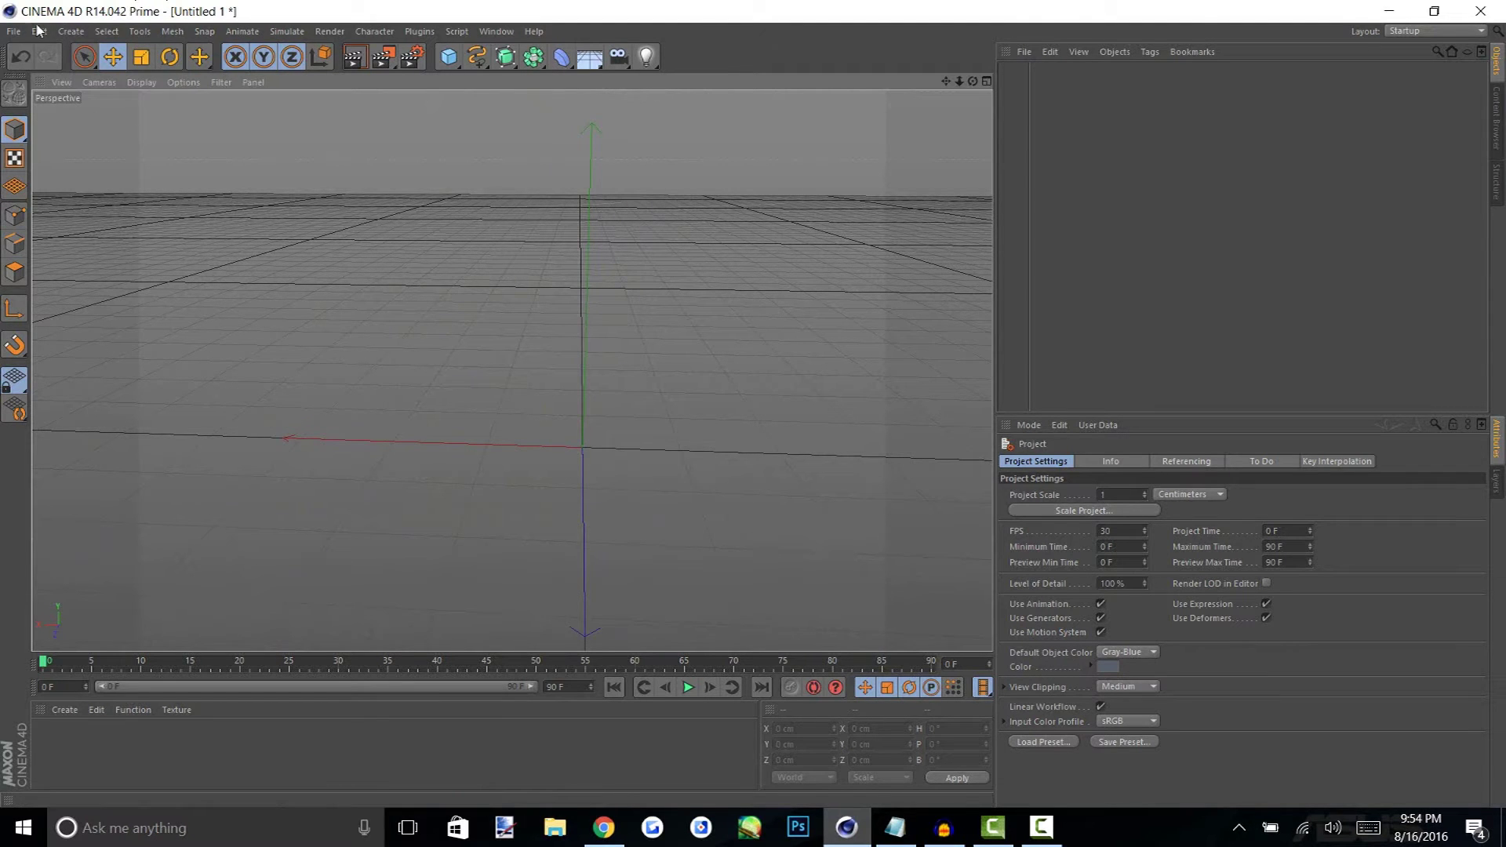
# Merge the 'erythia with wings' OBJ from Documents\3d edits\edit 6 into the scene
pyautogui.click(13, 32)
pyautogui.click(218, 111)
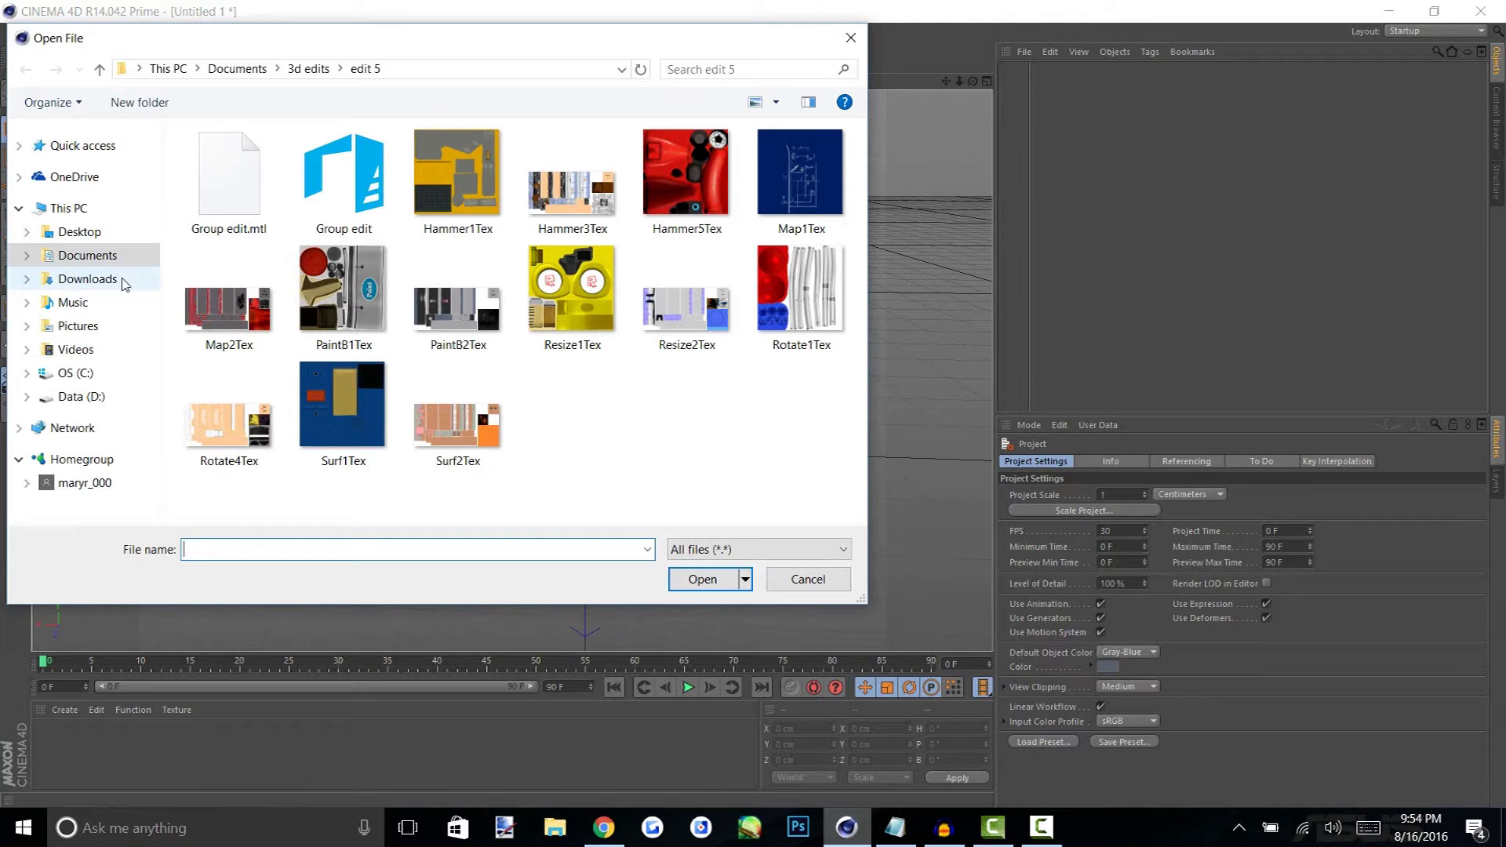
pyautogui.click(116, 259)
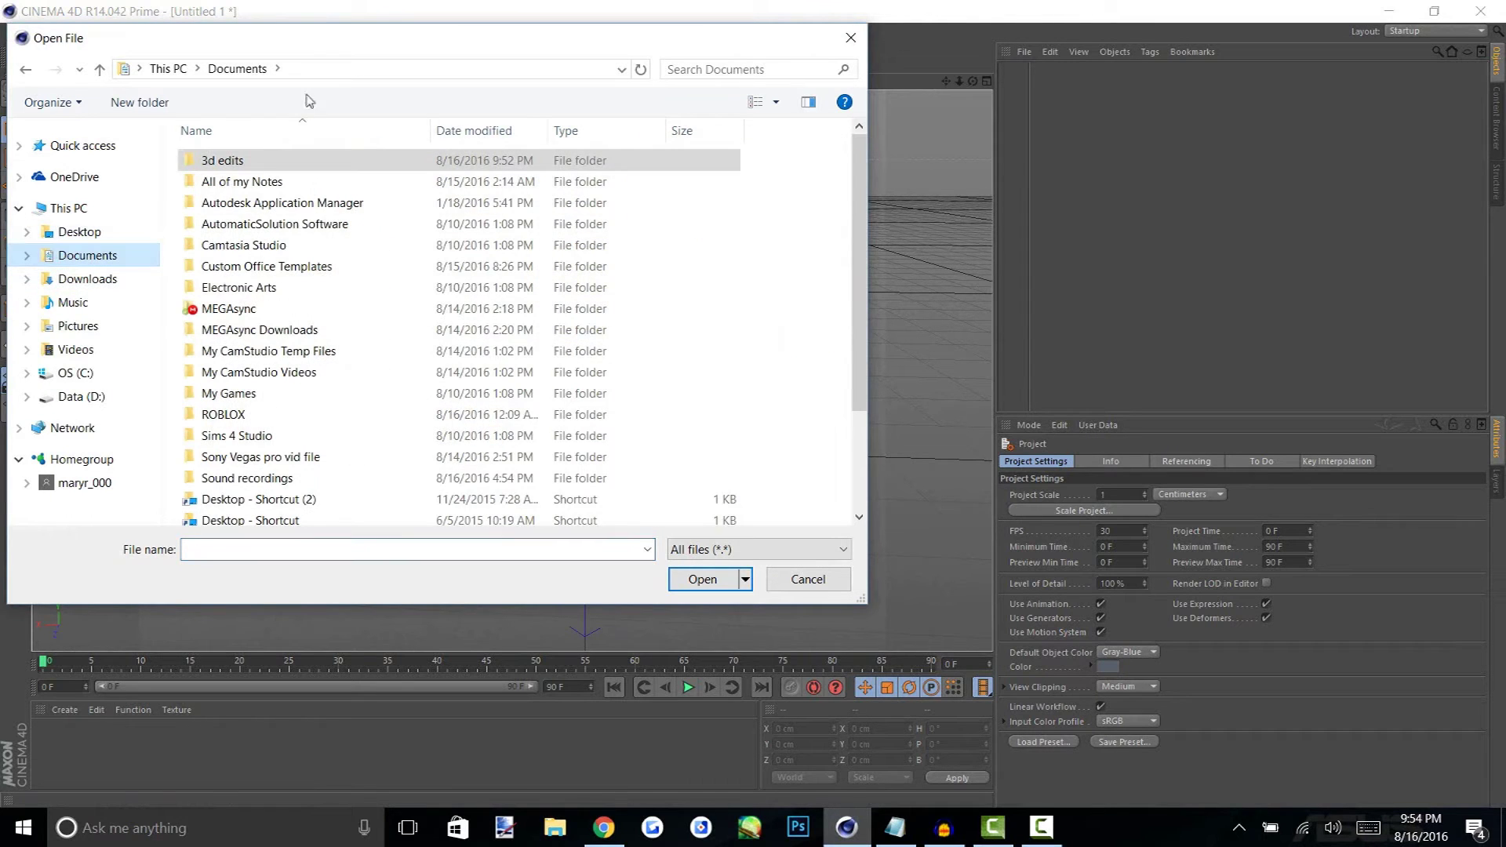
pyautogui.doubleClick(235, 160)
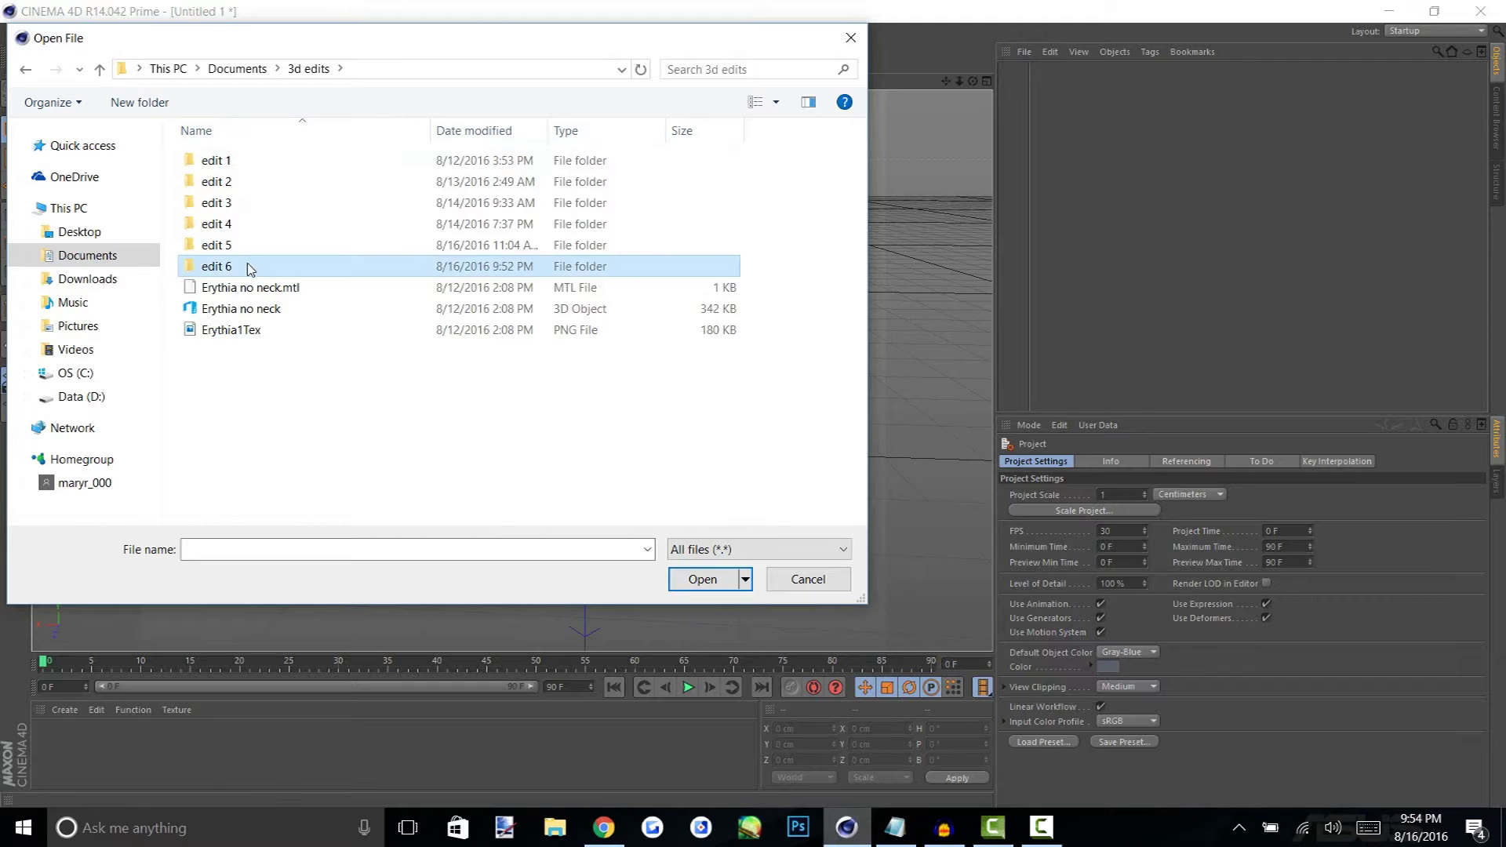
pyautogui.doubleClick(296, 266)
pyautogui.doubleClick(375, 226)
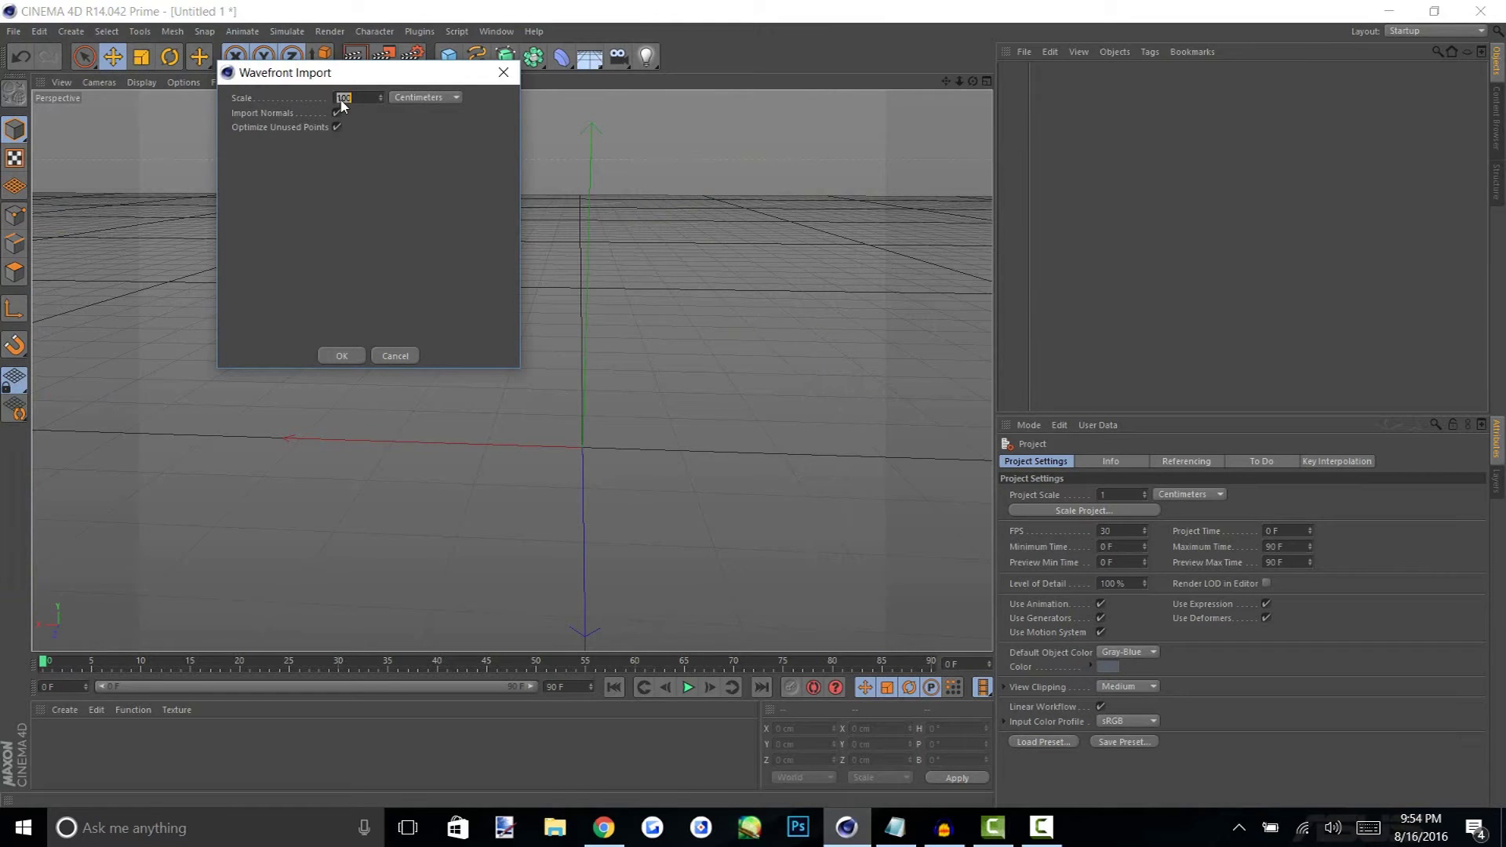
# Confirm the Wavefront OBJ import and orbit around the imported winged avatar
pyautogui.click(339, 355)
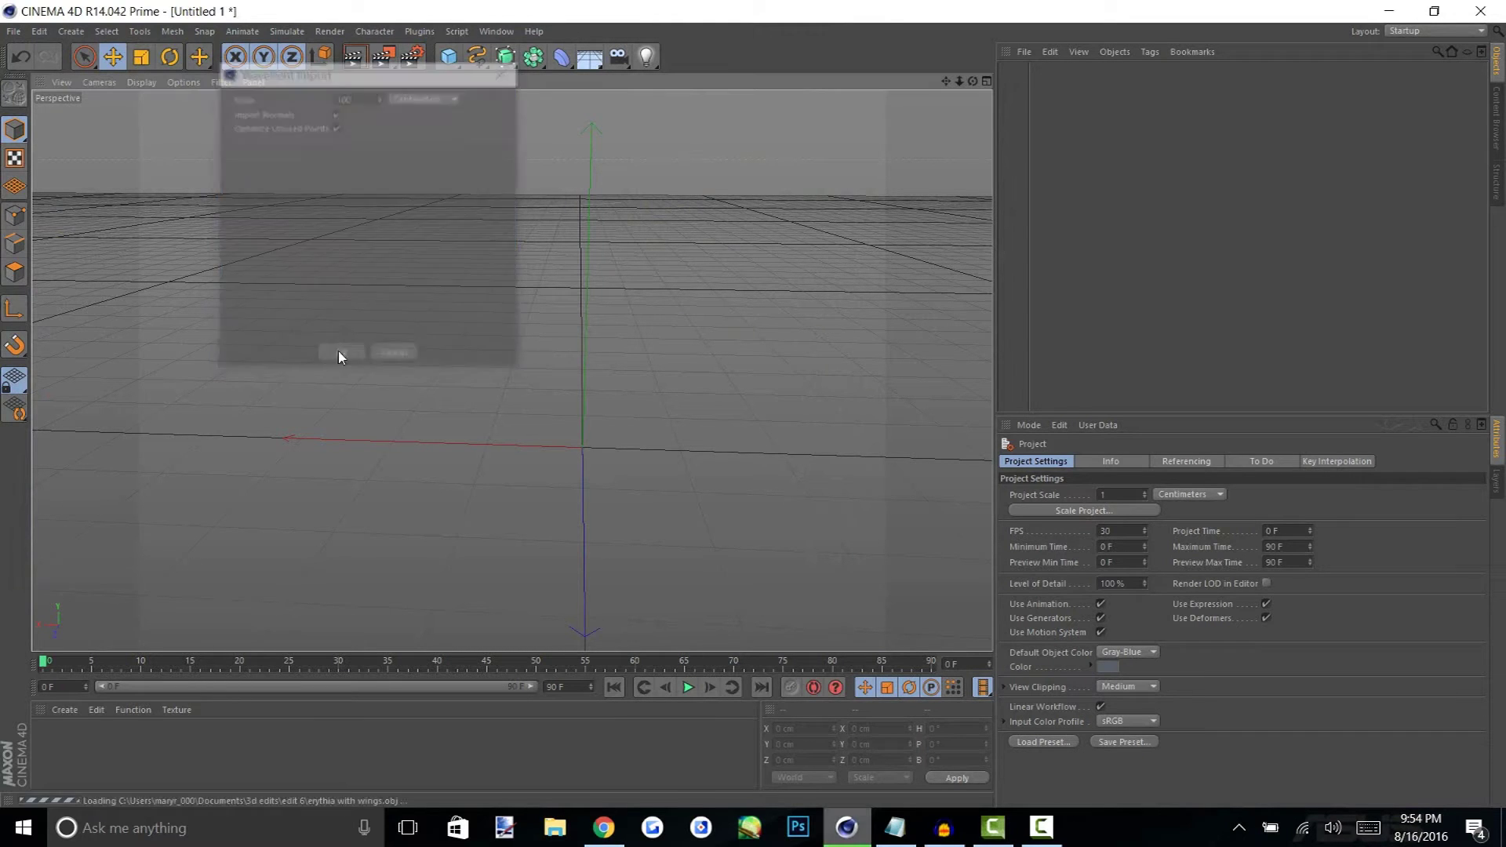
pyautogui.keyDown('alt'); pyautogui.moveTo(577, 384); pyautogui.dragTo(605, 436); pyautogui.keyUp('alt')
pyautogui.keyDown('alt'); pyautogui.moveTo(642, 333); pyautogui.dragTo(628, 414); pyautogui.keyUp('alt')
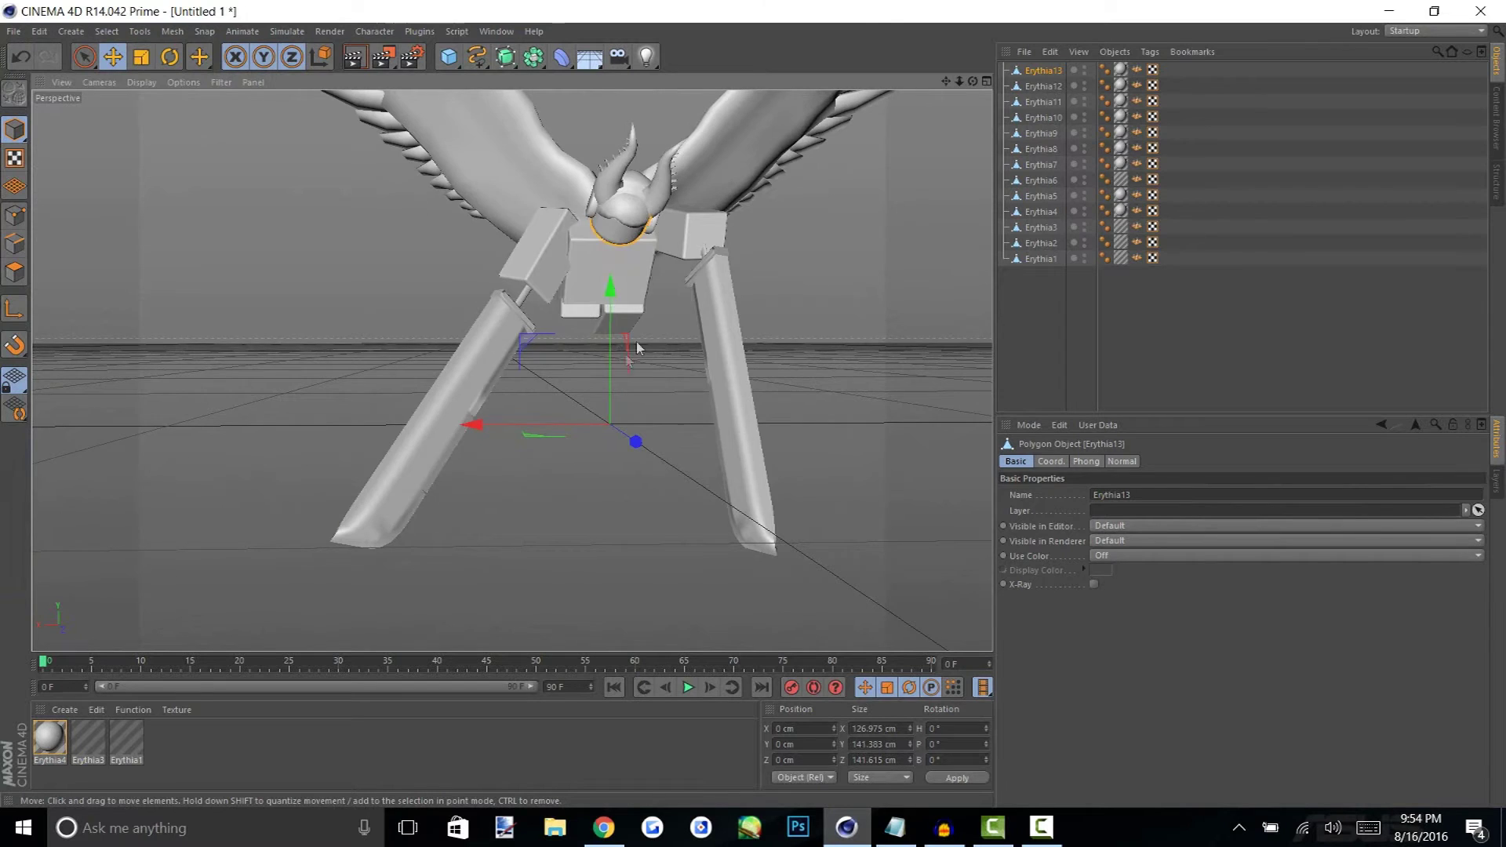
# Load Erythia4Tex from edit 6 as Erythia4's Color texture, copying it into the project
pyautogui.keyDown('alt'); pyautogui.moveTo(657, 357); pyautogui.dragTo(588, 459); pyautogui.keyUp('alt')
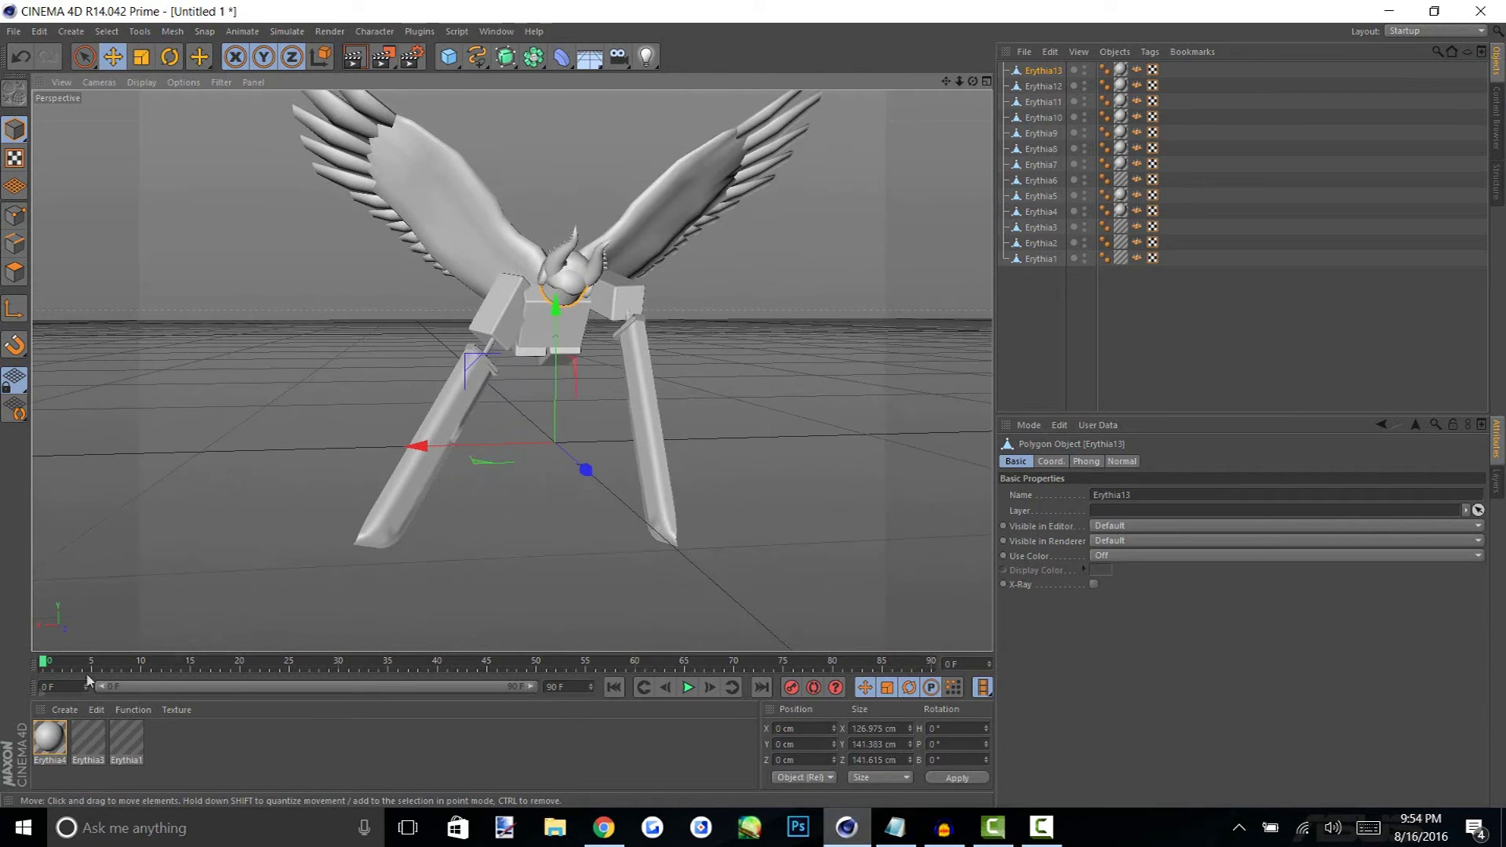
pyautogui.click(49, 739)
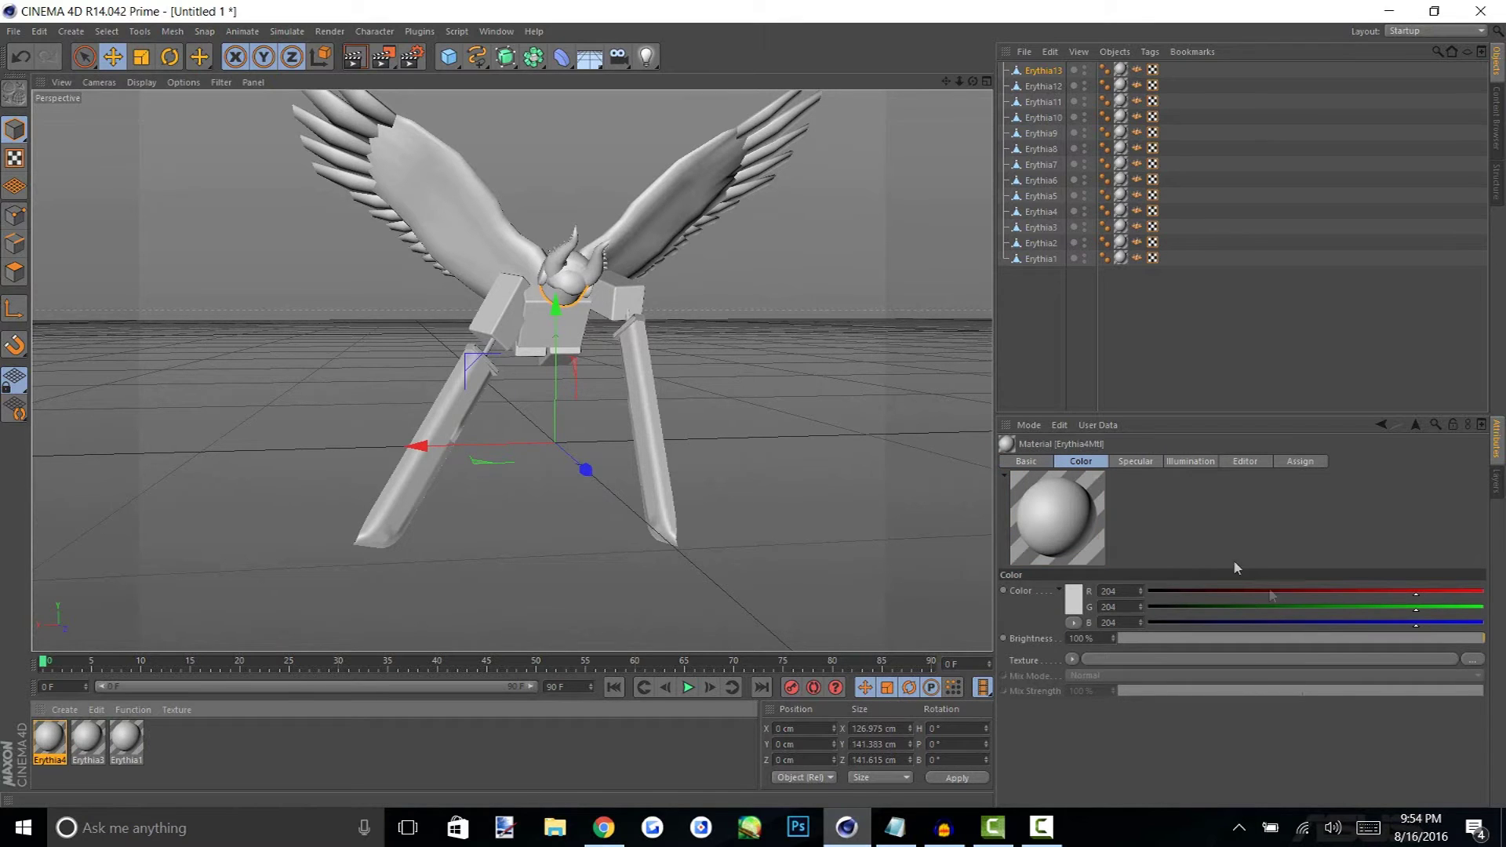
pyautogui.click(1472, 661)
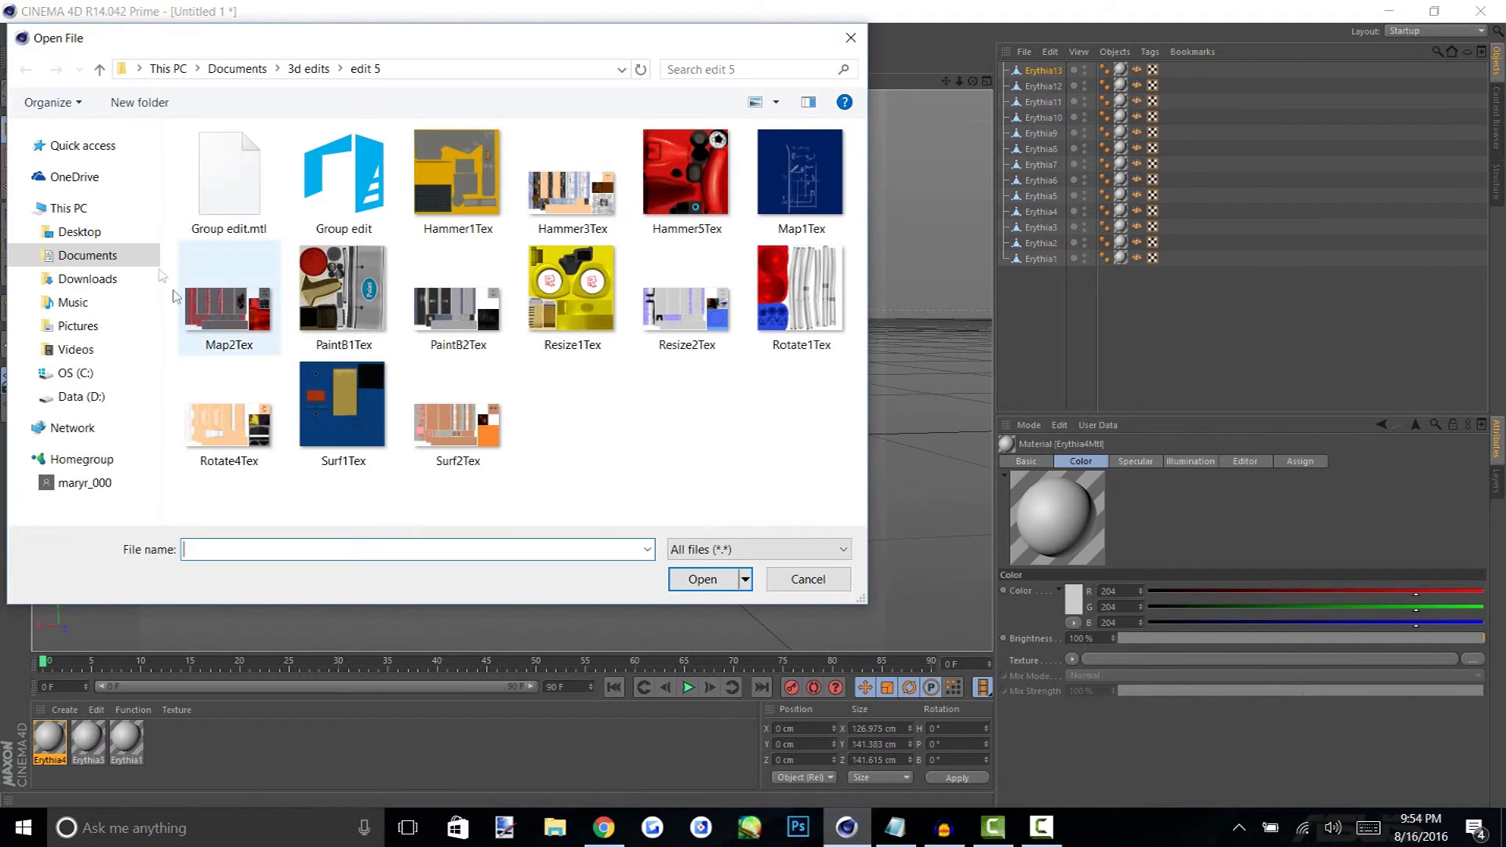
pyautogui.click(86, 255)
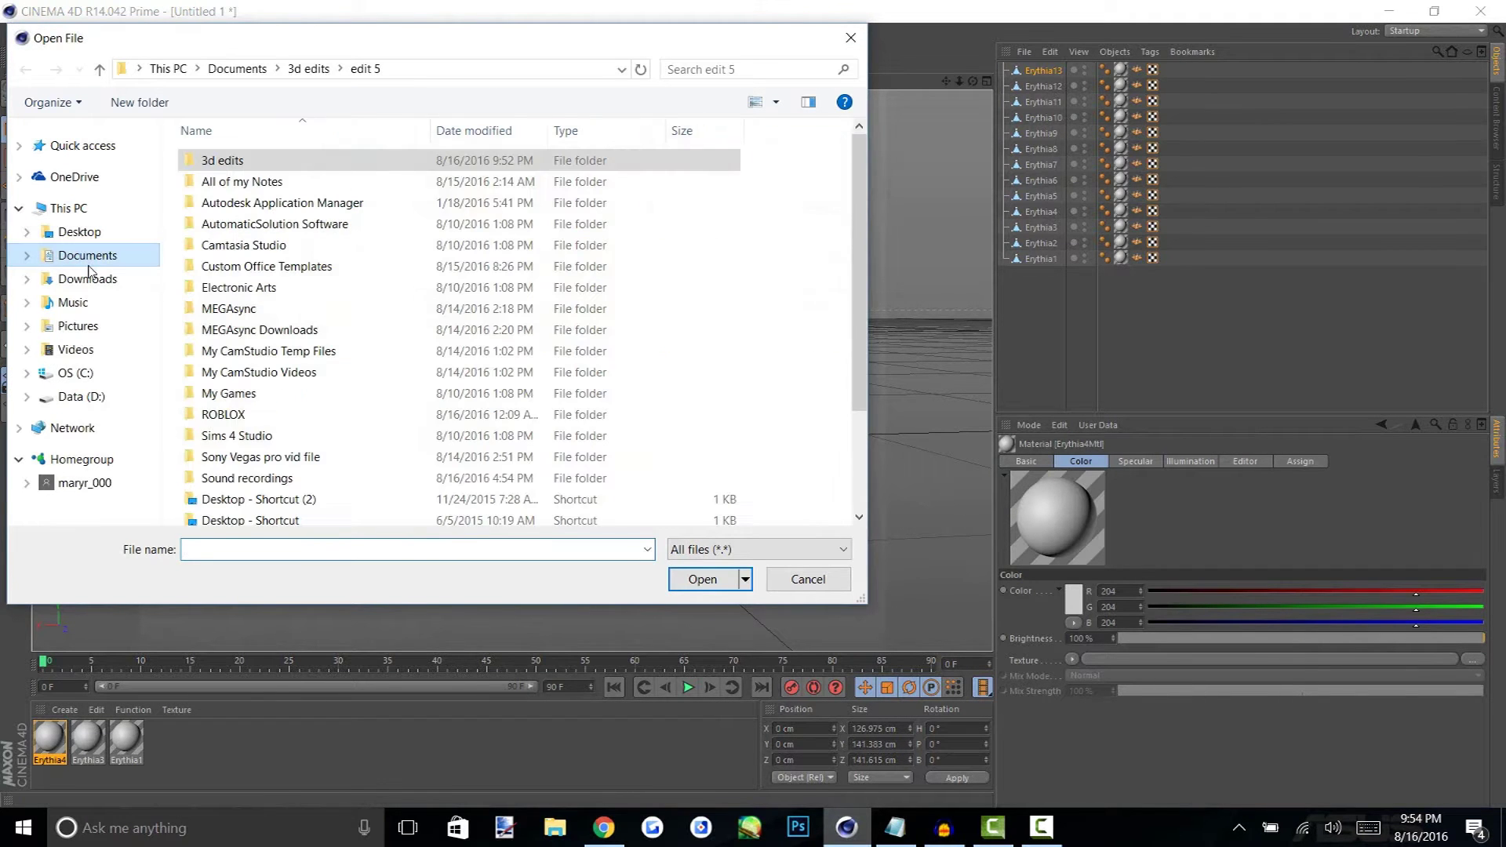
pyautogui.doubleClick(210, 162)
pyautogui.click(259, 287)
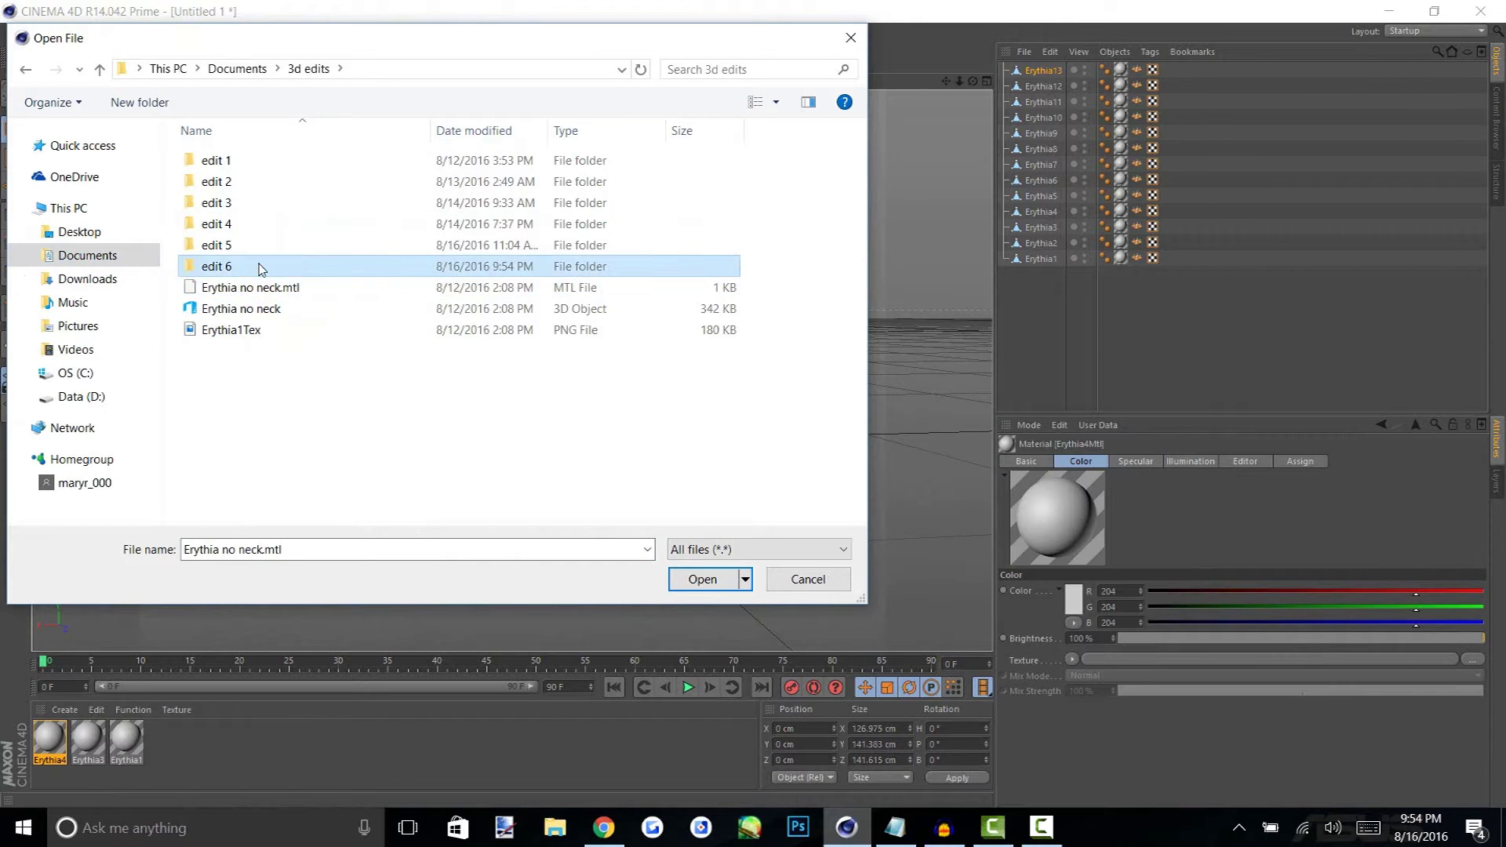
pyautogui.doubleClick(262, 267)
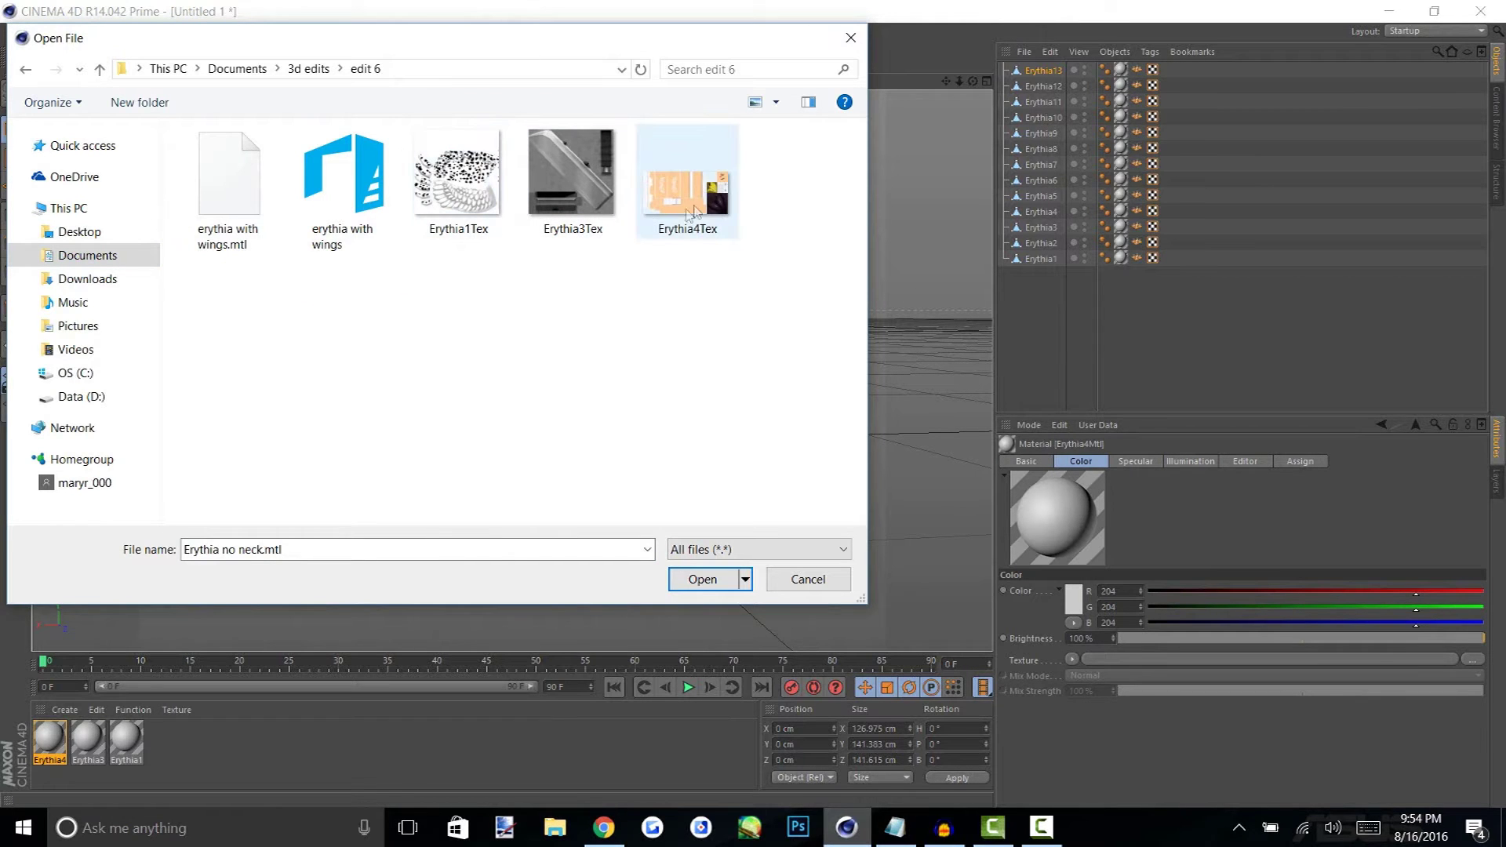
pyautogui.doubleClick(702, 208)
pyautogui.click(768, 481)
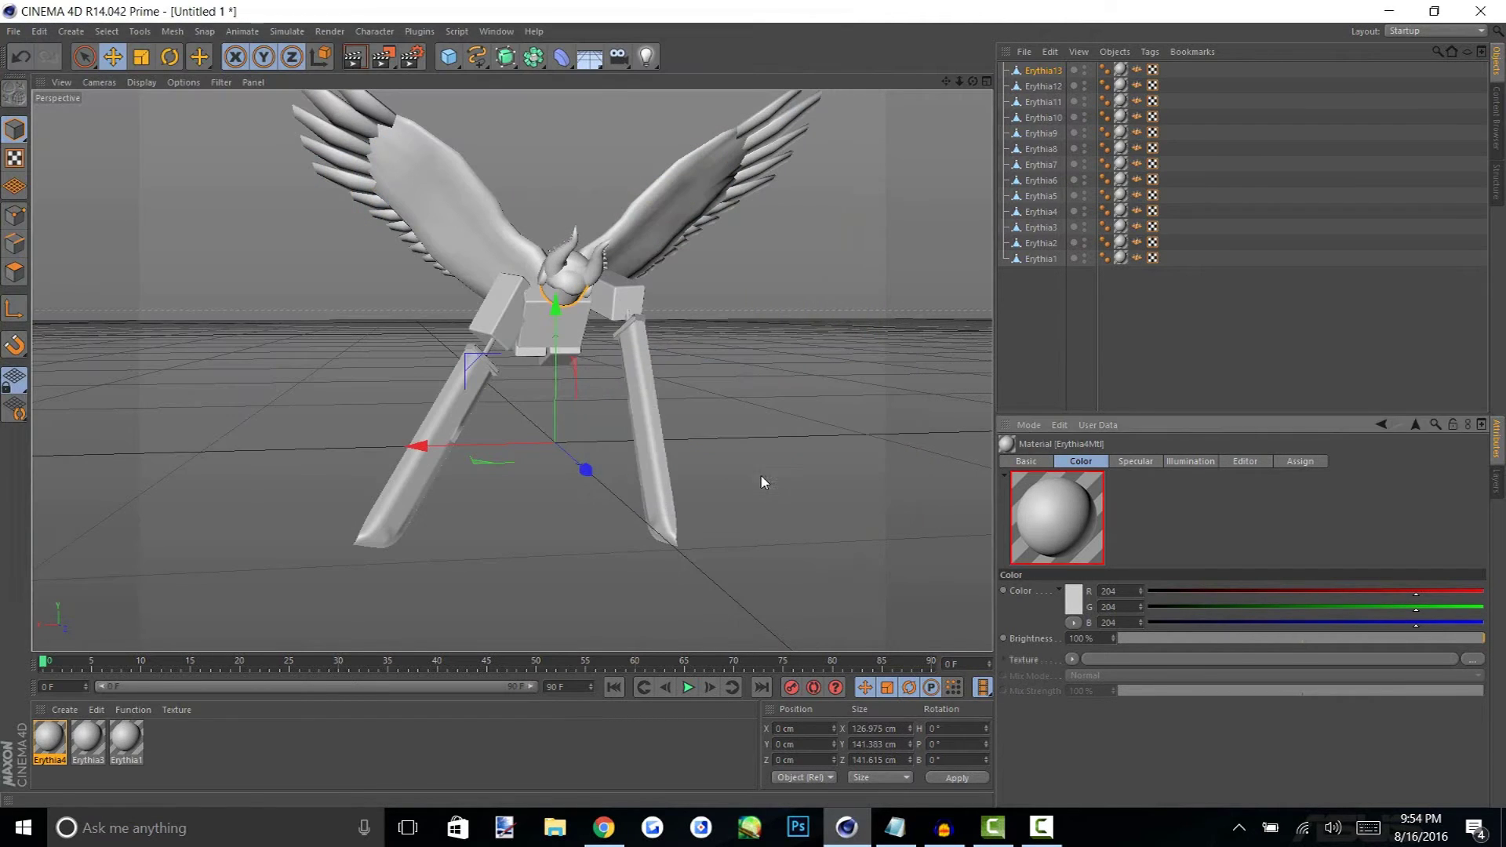
pyautogui.keyDown('alt'); pyautogui.moveTo(700, 529); pyautogui.dragTo(527, 416); pyautogui.keyUp('alt')
# Set the Erythia4 material's viewport Texture Preview Size to No Scaling
pyautogui.scroll(5, 527, 416)
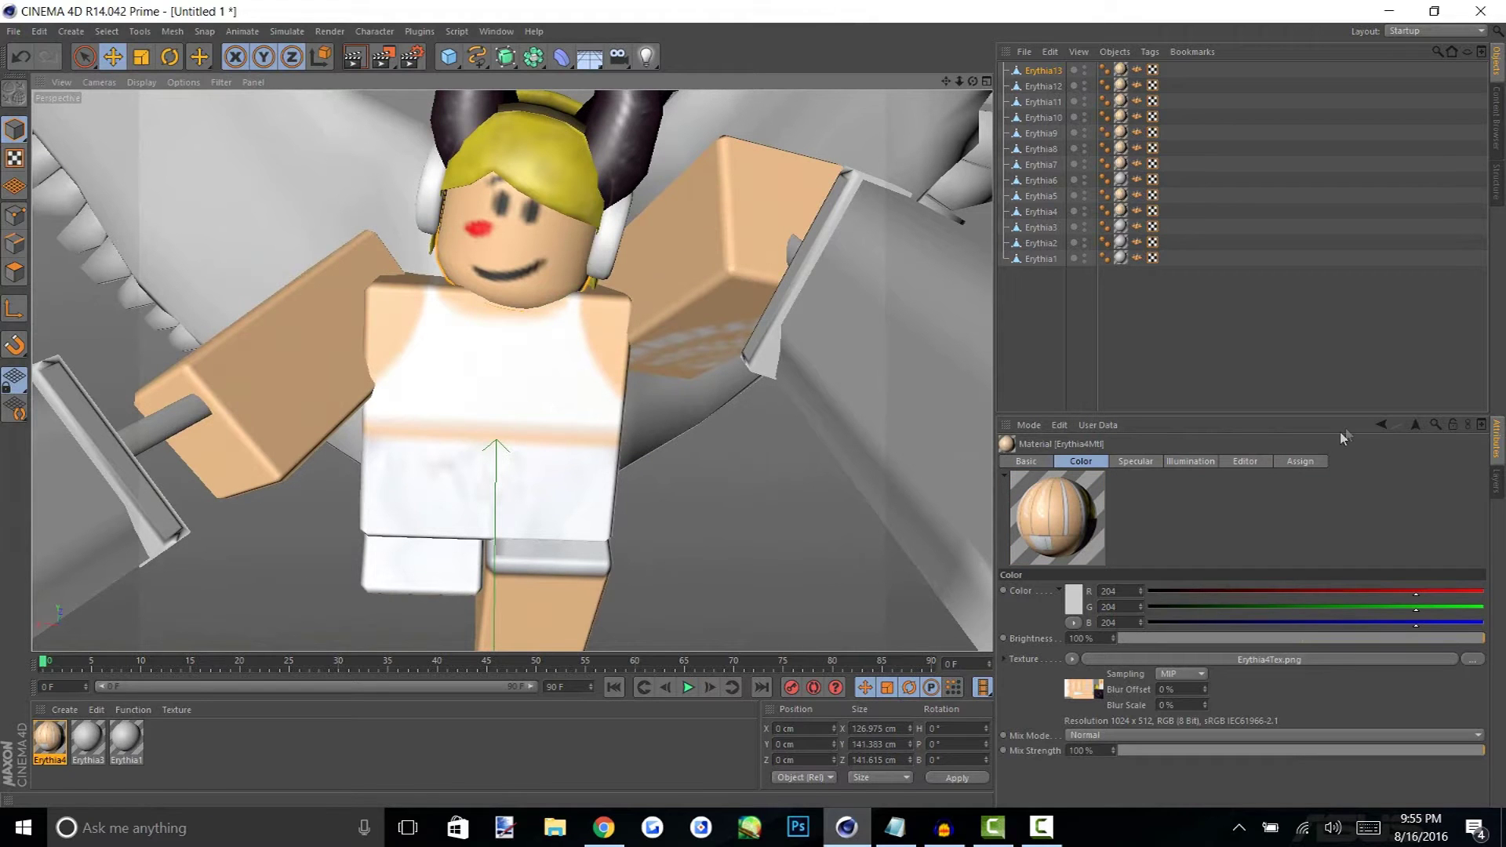
pyautogui.click(1244, 462)
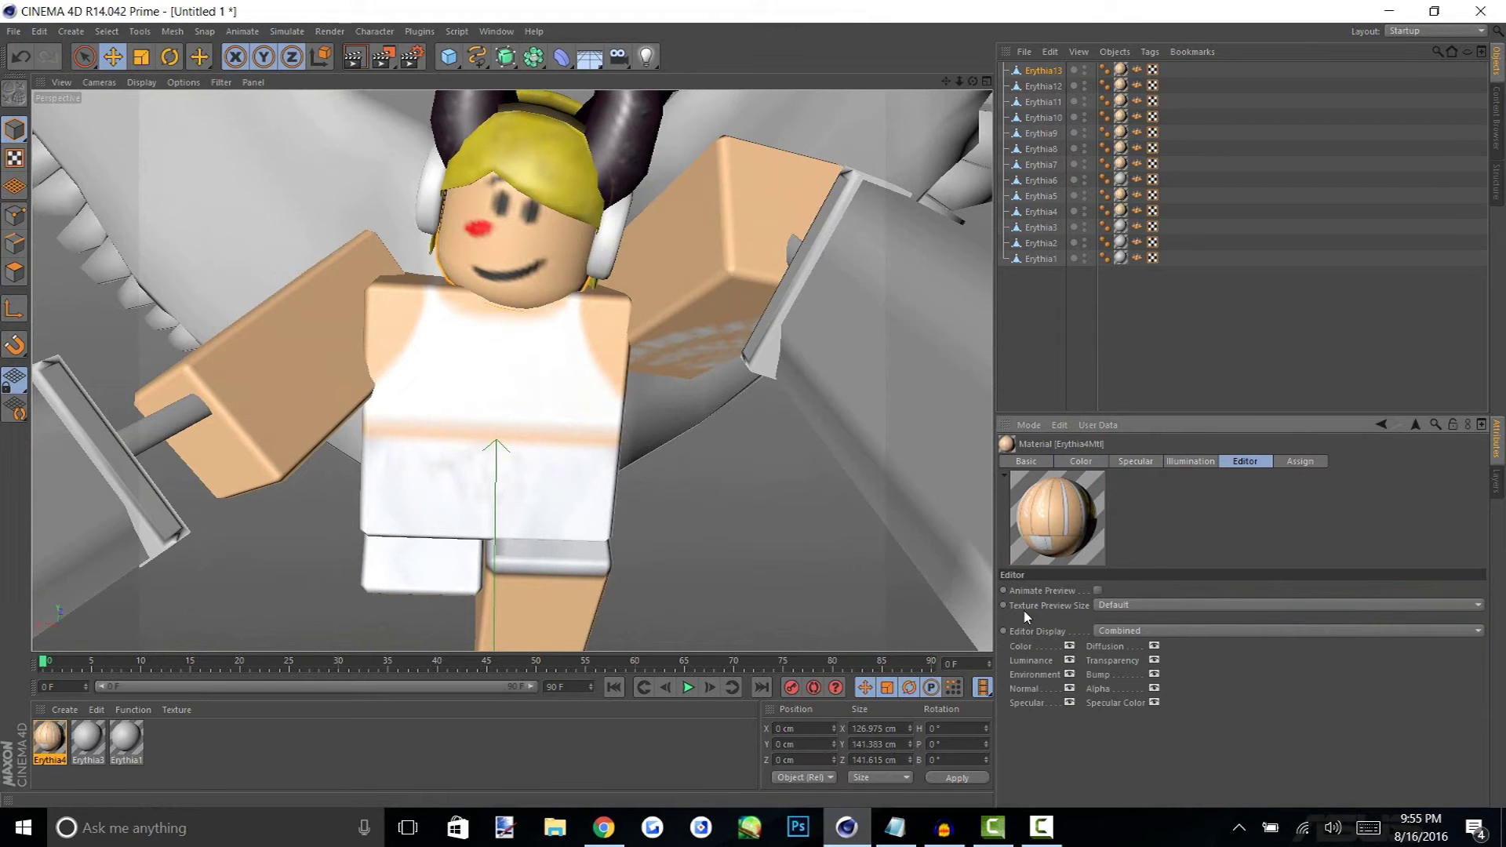
pyautogui.click(1128, 605)
pyautogui.click(1134, 632)
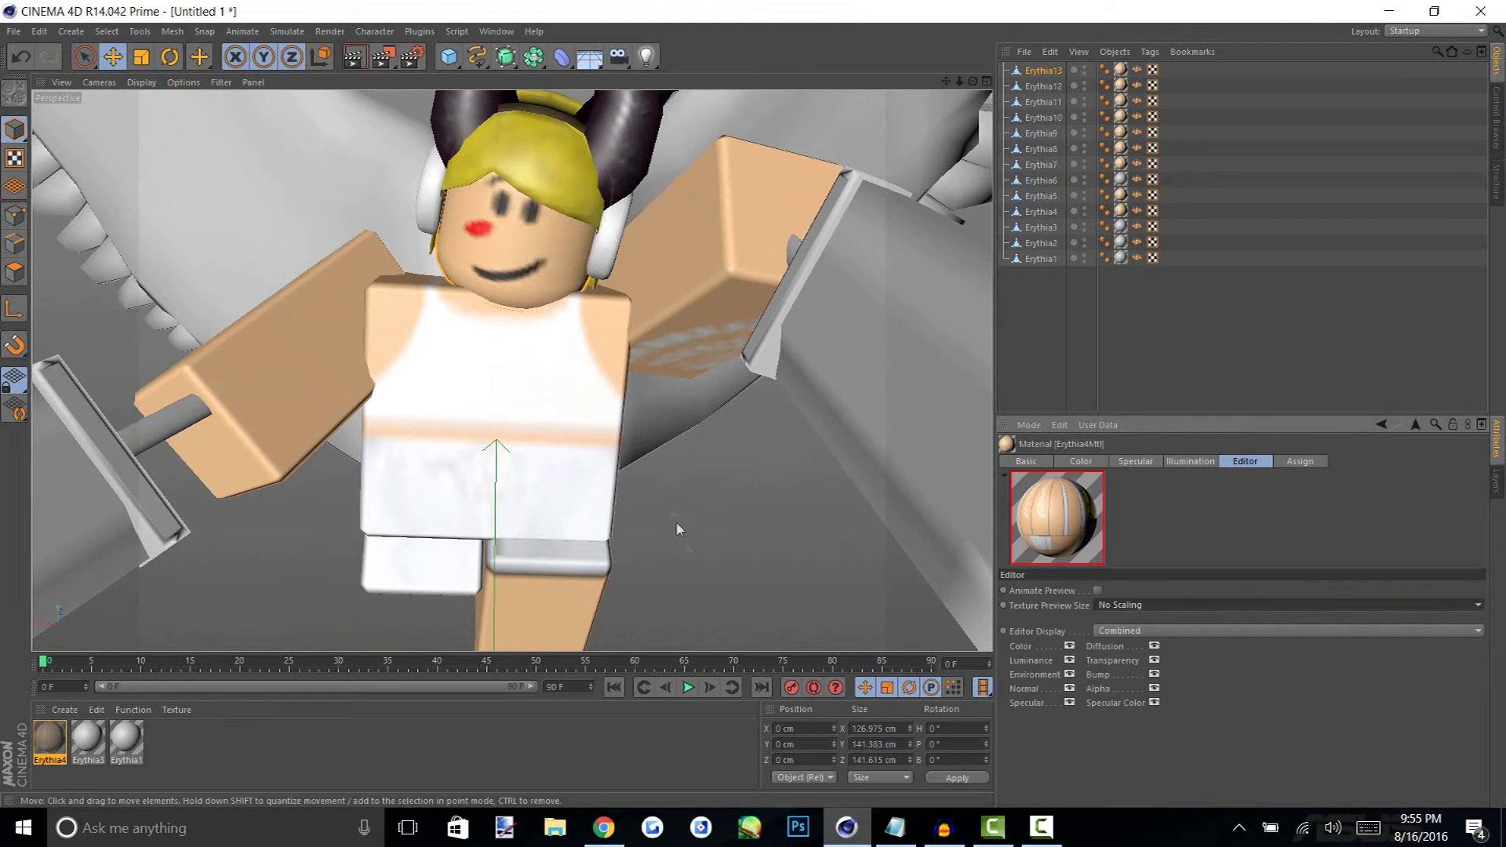
# Orbit close to the avatar's torso and head, then bring up the Erythia4 material's context menu
pyautogui.keyDown('alt'); pyautogui.moveTo(596, 356); pyautogui.dragTo(564, 403); pyautogui.keyUp('alt')
pyautogui.keyDown('alt'); pyautogui.moveTo(563, 403); pyautogui.dragTo(640, 369, button='right'); pyautogui.keyUp('alt')
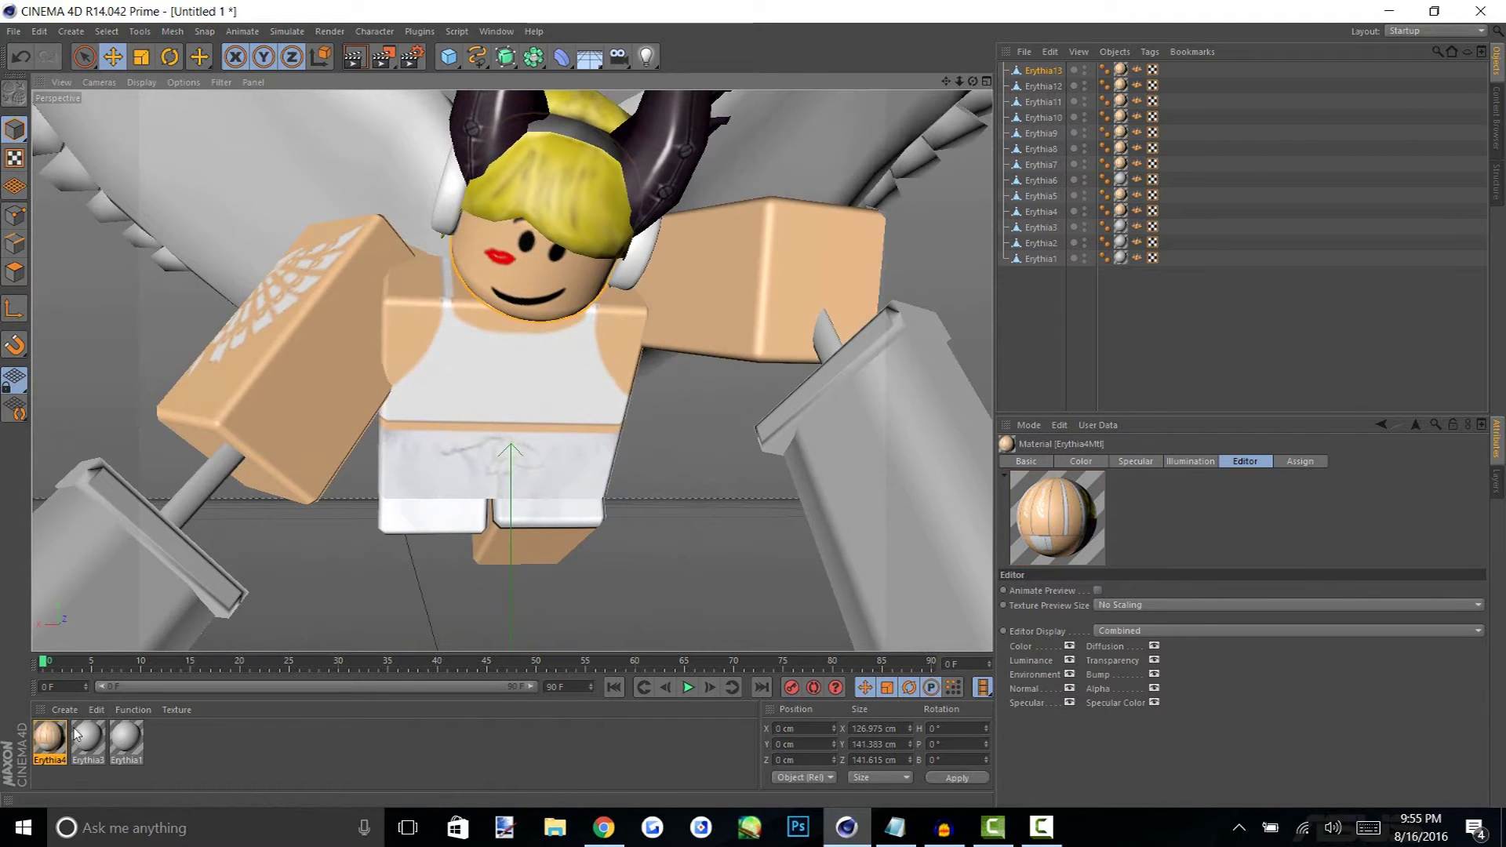
pyautogui.click(231, 578)
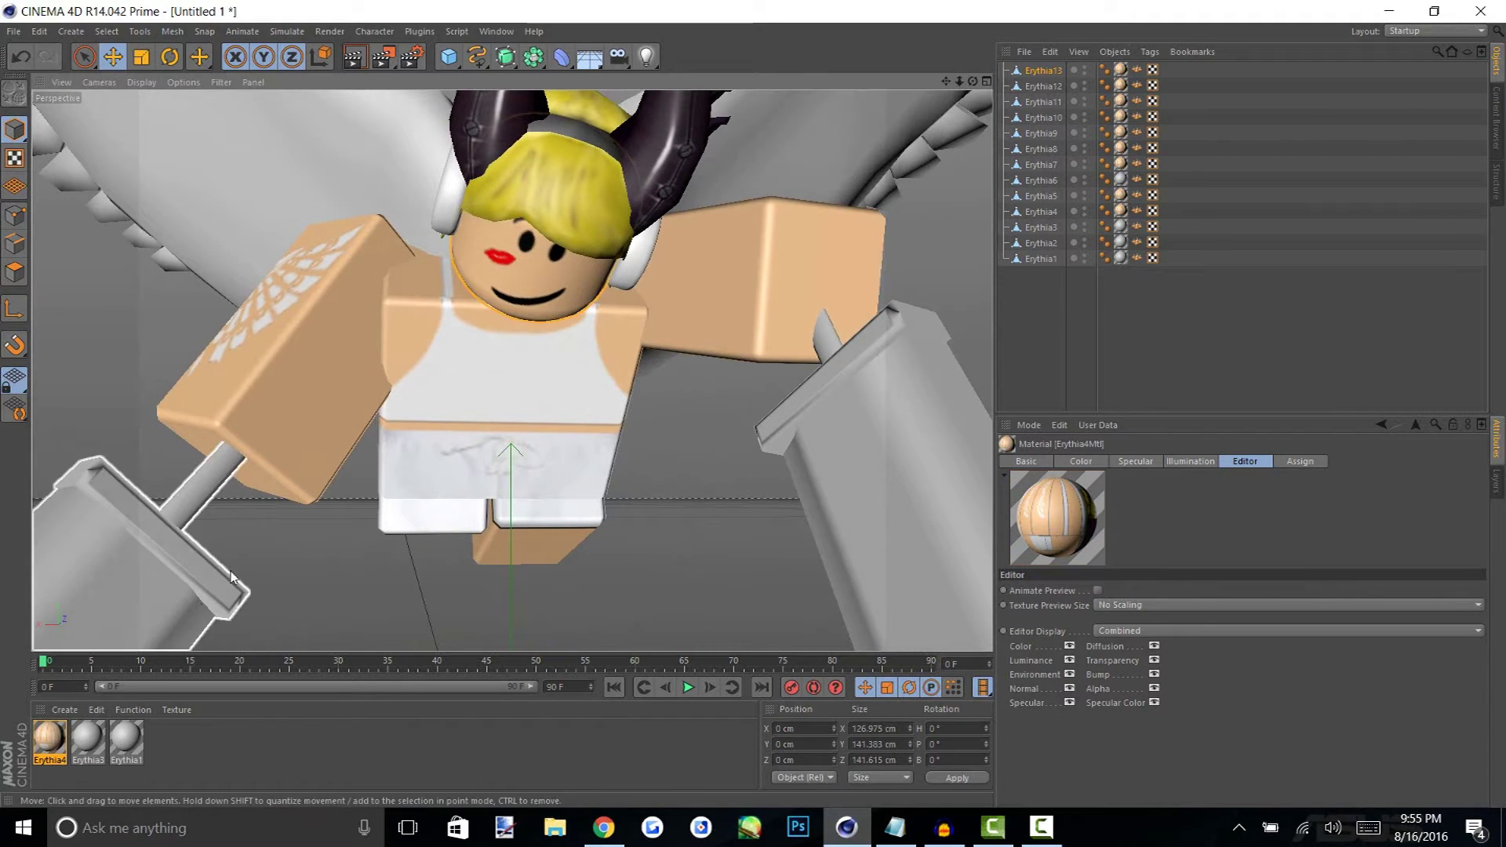
pyautogui.rightClick(62, 750)
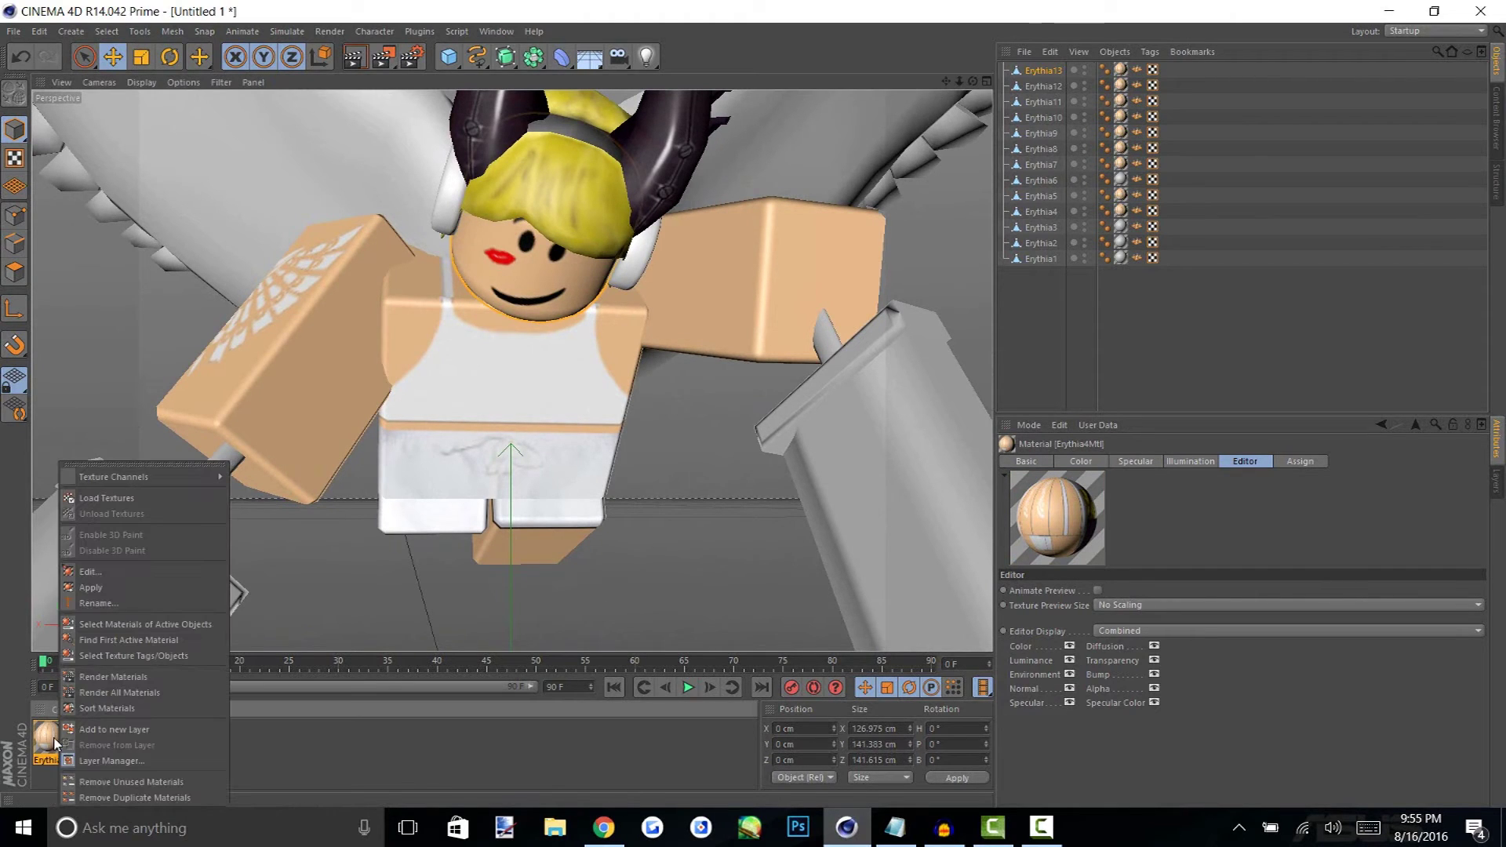
# Turn off the Specular channel on the Erythia4 material
pyautogui.click(101, 572)
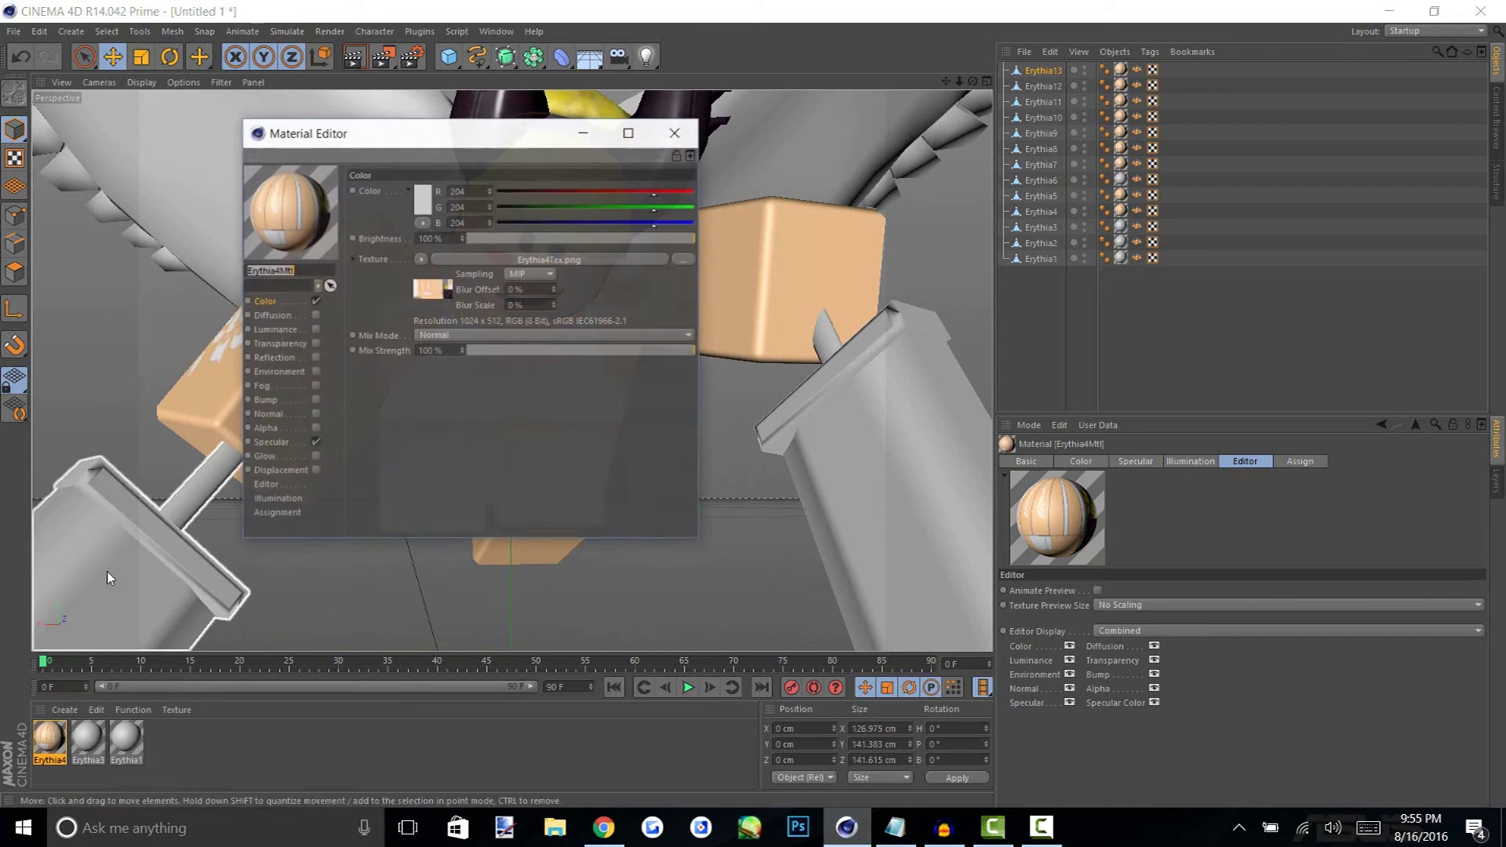
pyautogui.click(315, 442)
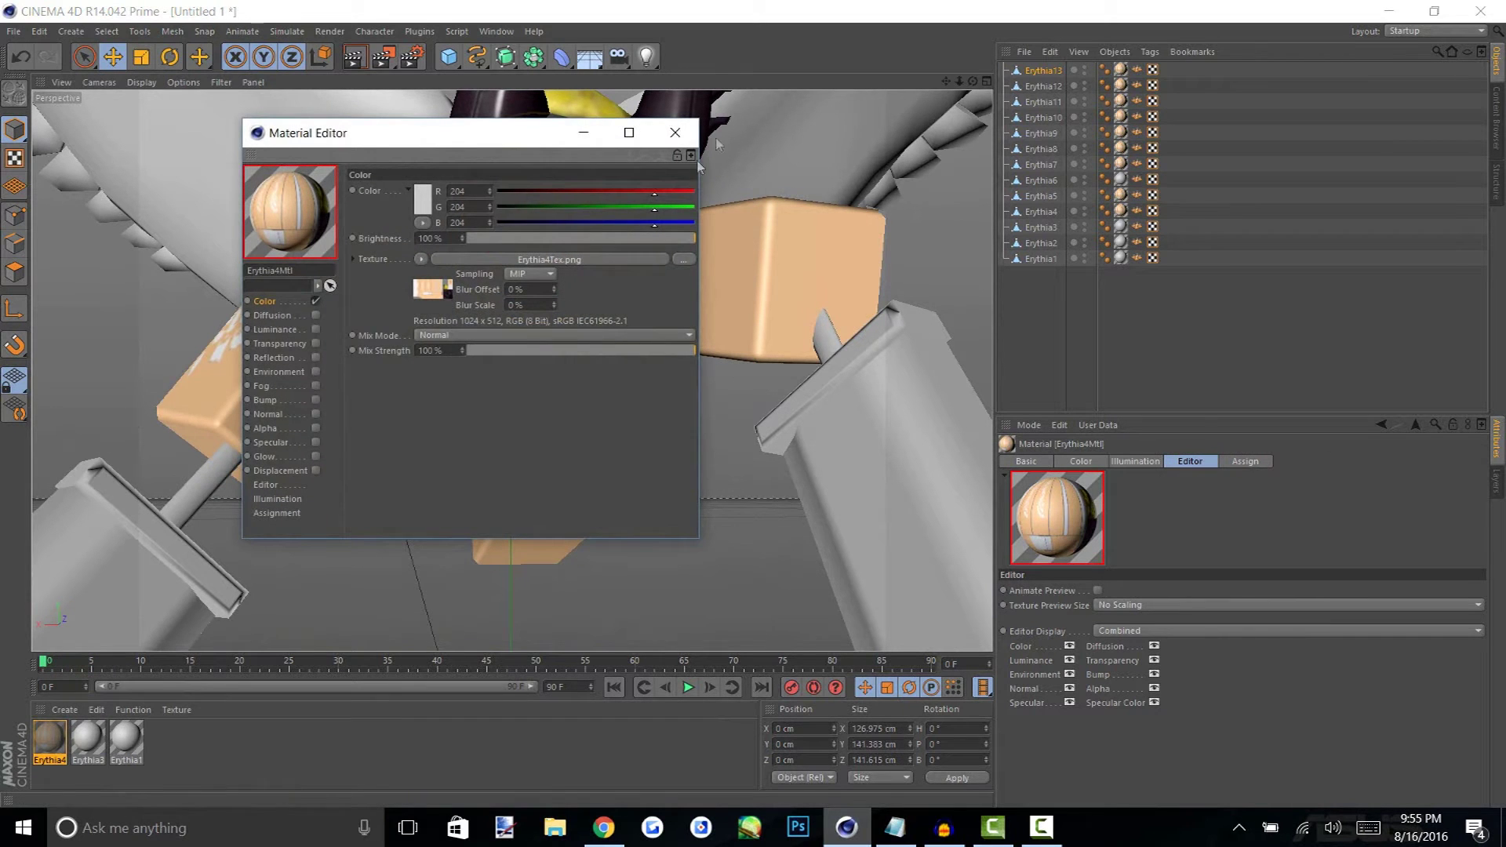
pyautogui.click(675, 132)
# Turn off the Specular channel on the Erythia3 material
pyautogui.click(96, 744)
pyautogui.rightClick(99, 744)
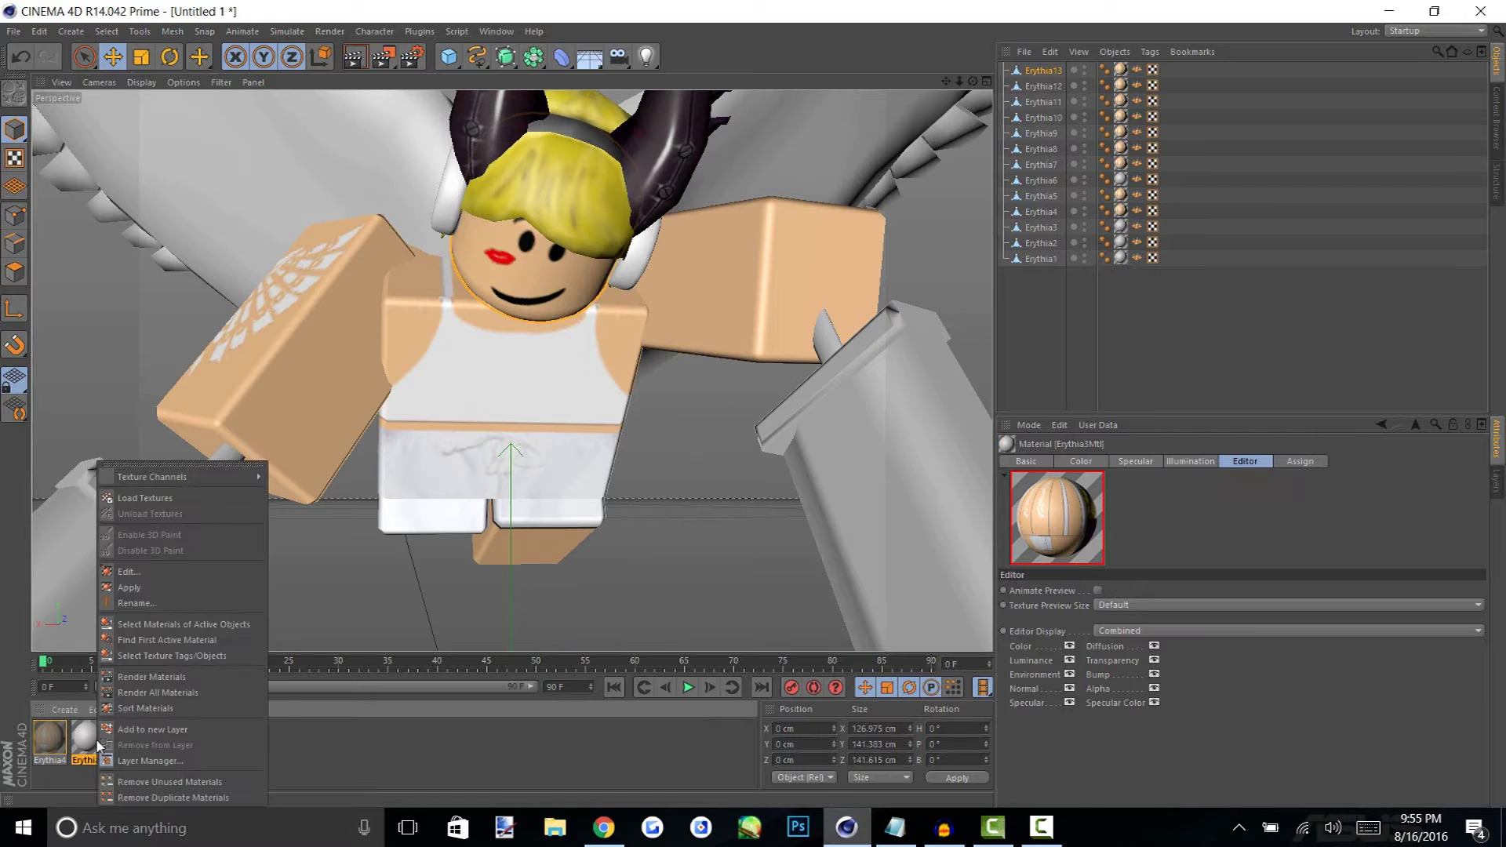
pyautogui.click(133, 571)
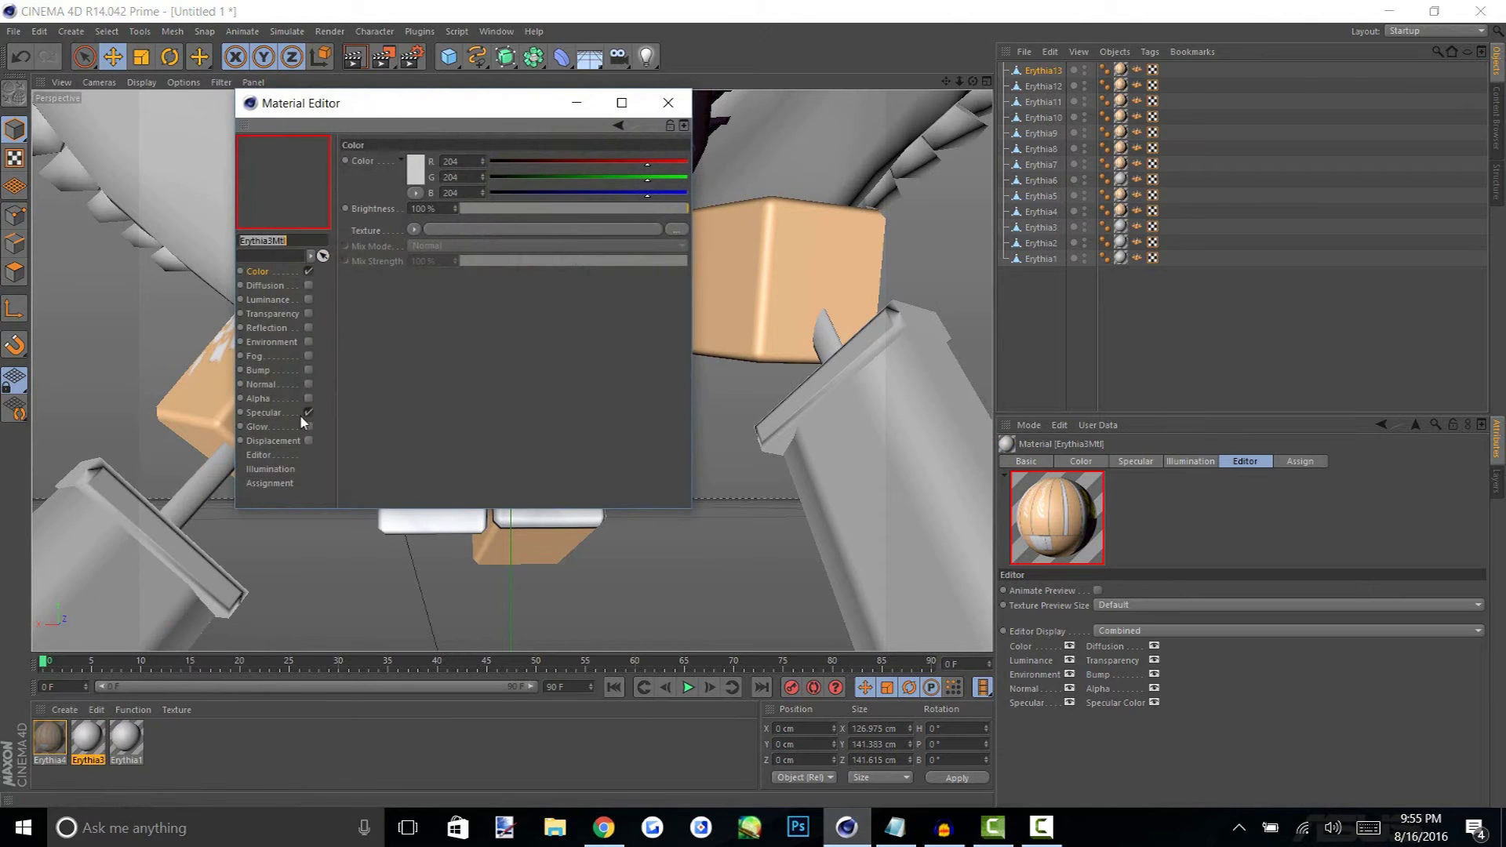
pyautogui.click(301, 415)
pyautogui.click(309, 413)
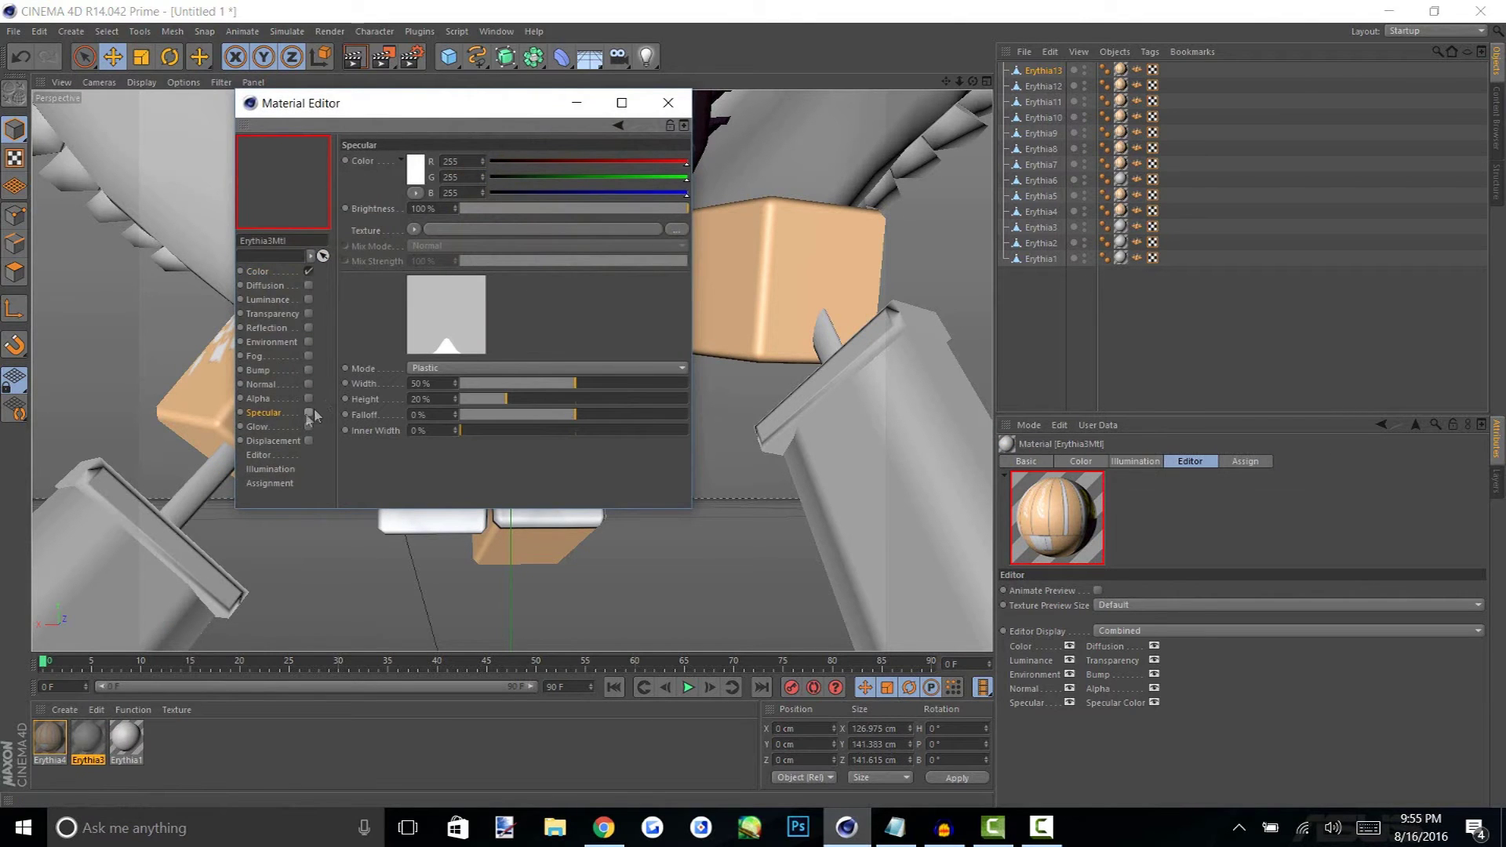
pyautogui.click(673, 128)
# Turn off the Erythia1 material's Specular channel and zoom out to the whole avatar
pyautogui.click(125, 741)
pyautogui.rightClick(133, 741)
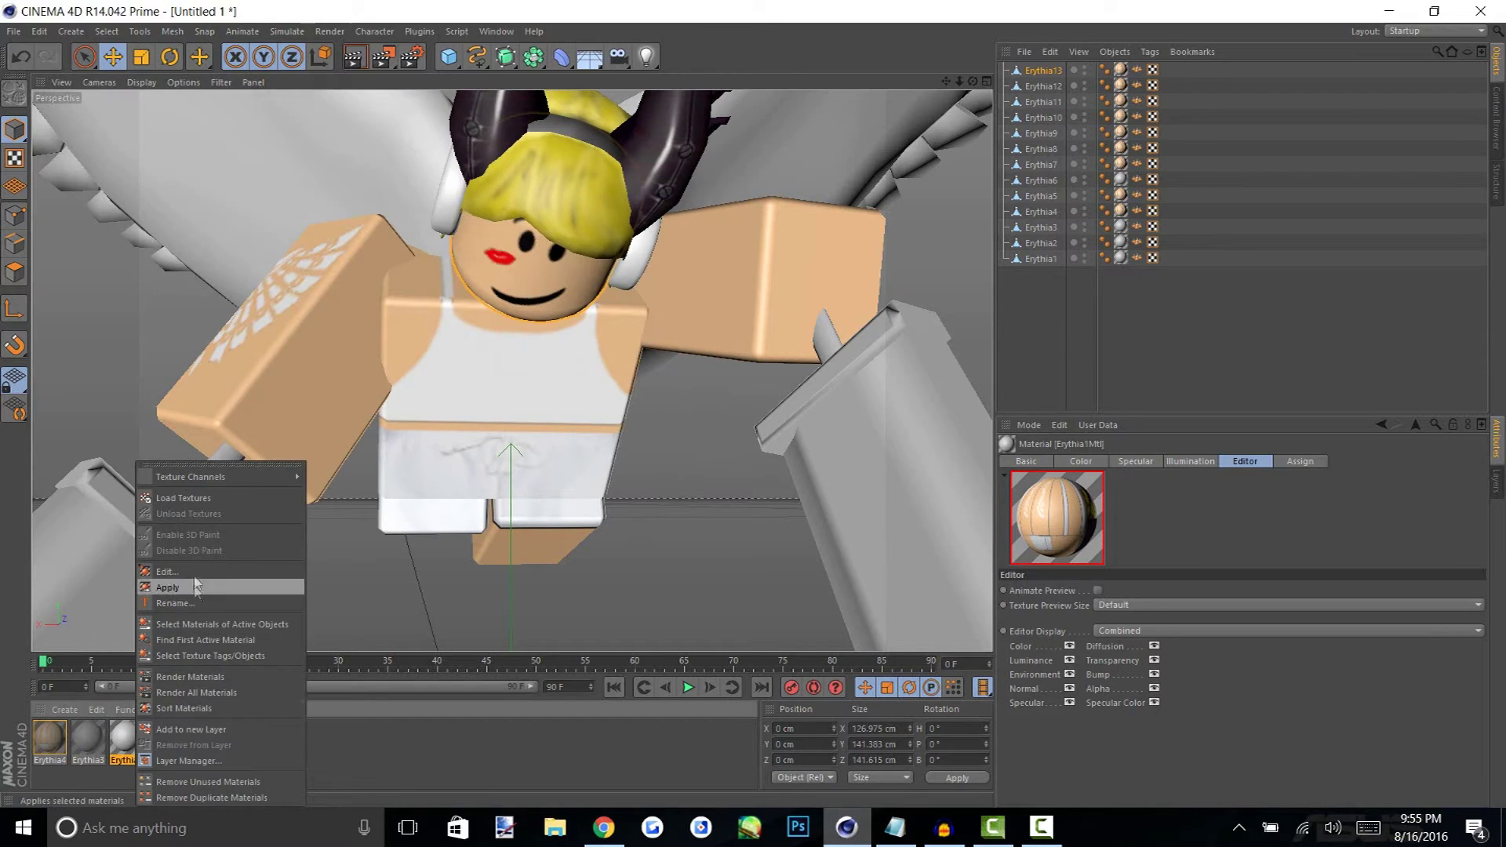
pyautogui.click(198, 571)
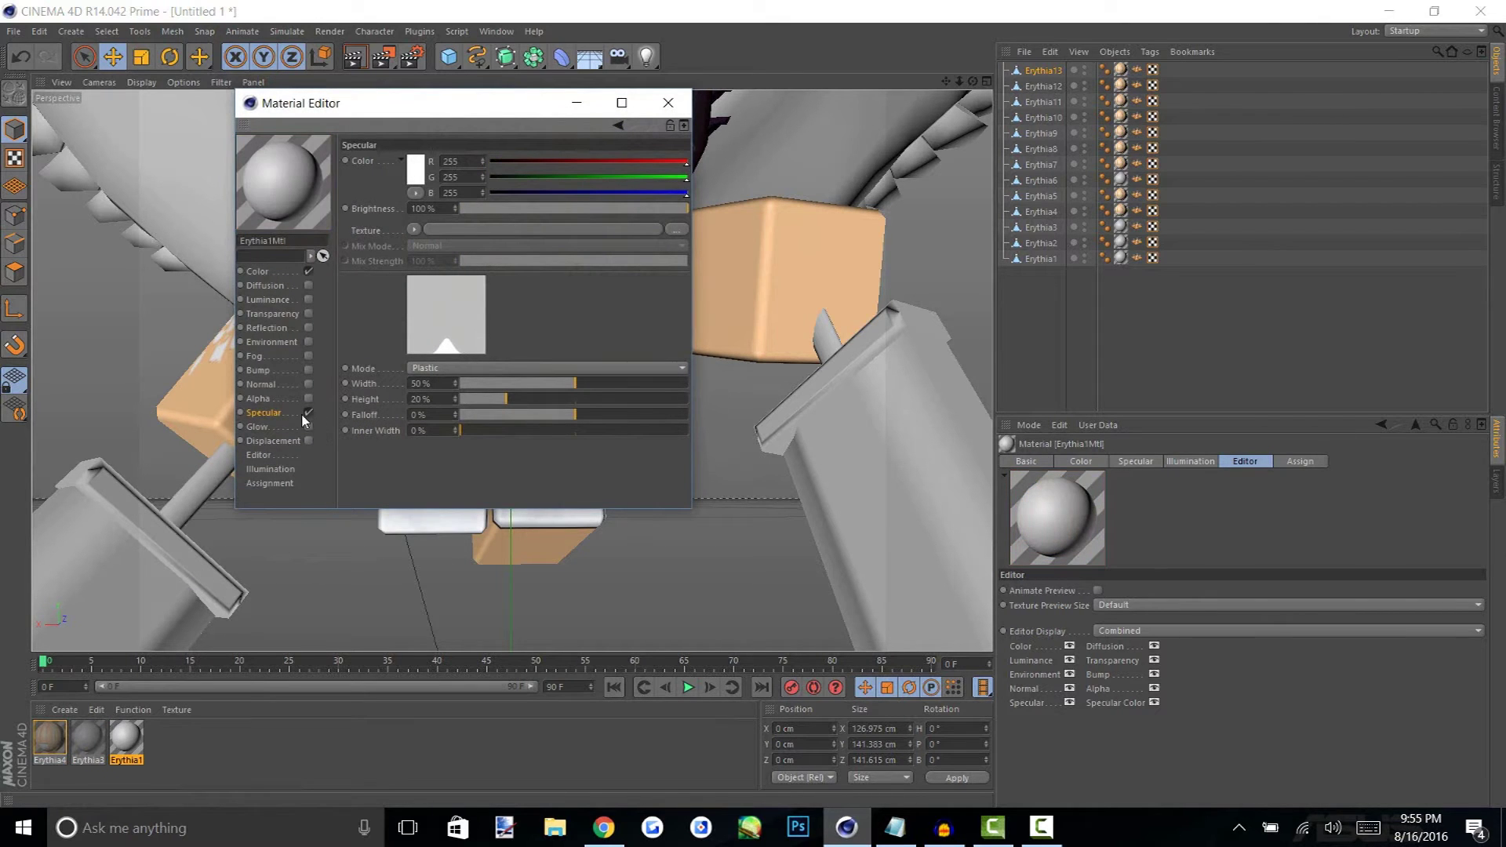
pyautogui.click(309, 414)
pyautogui.click(667, 103)
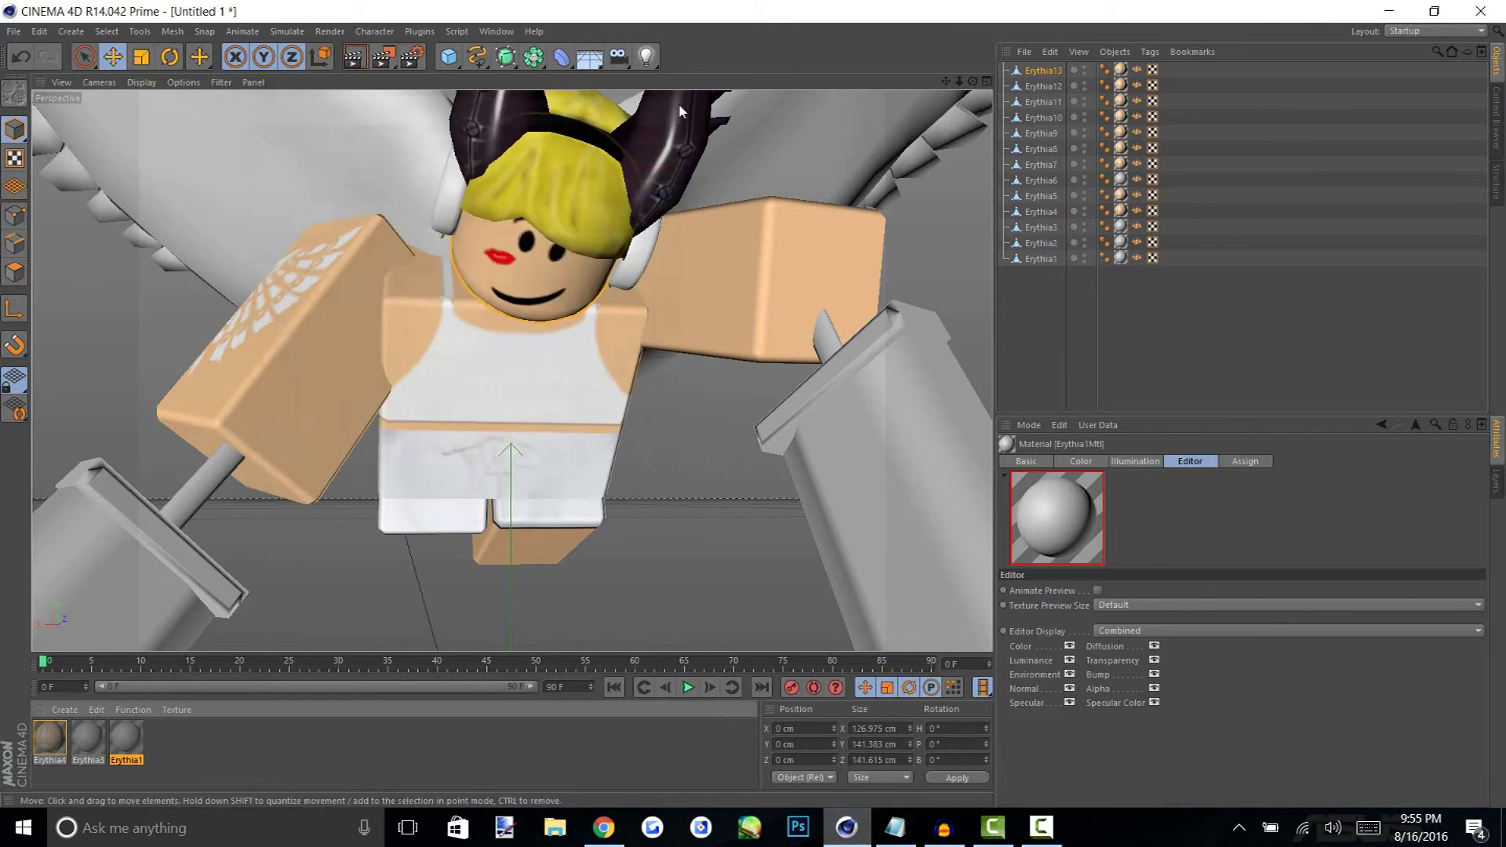
pyautogui.scroll(-10, 650, 328)
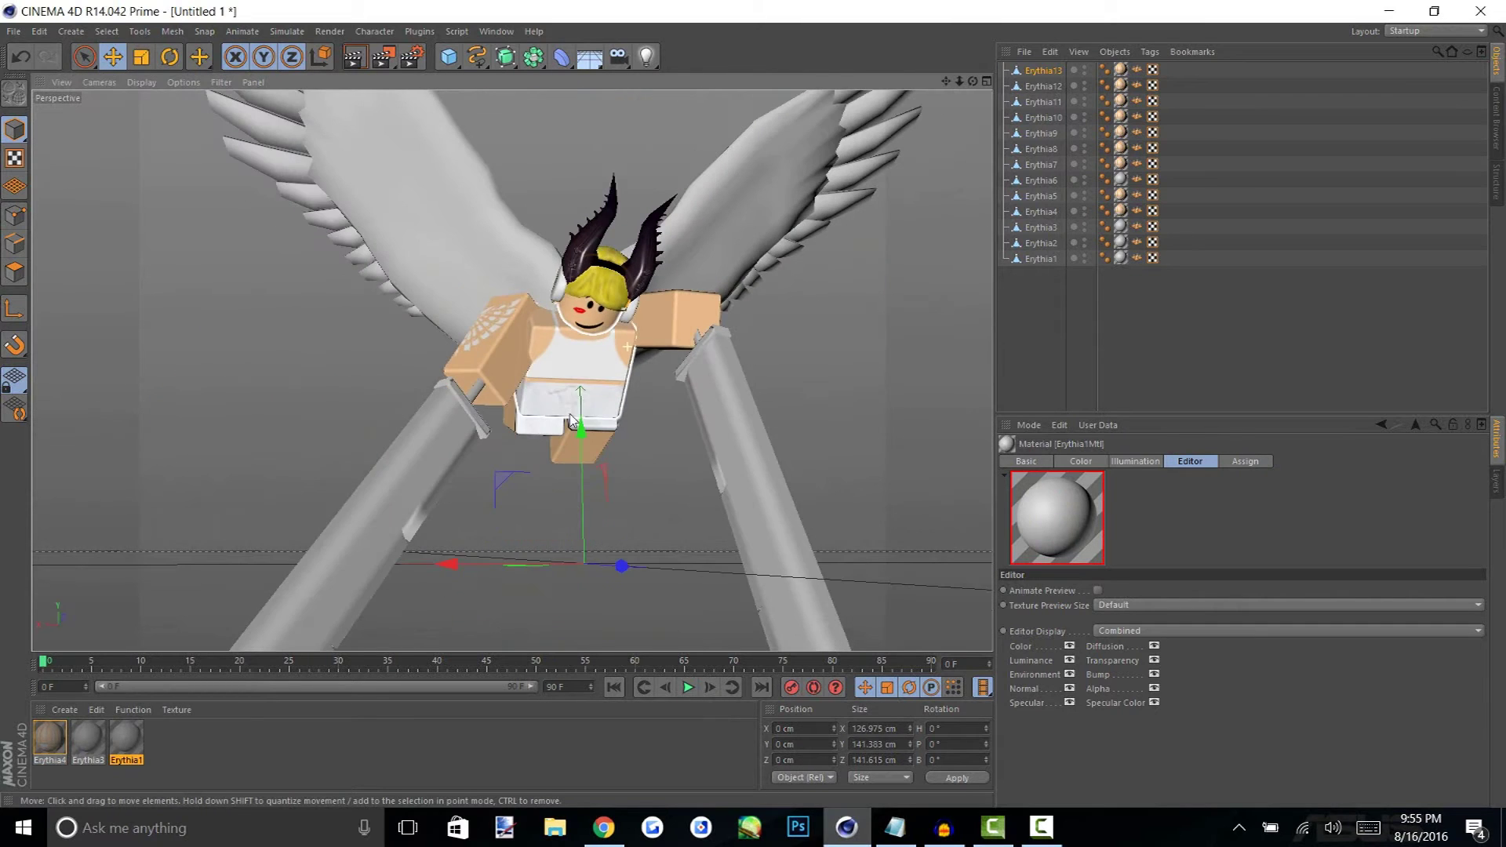
pyautogui.scroll(-4, 605, 372)
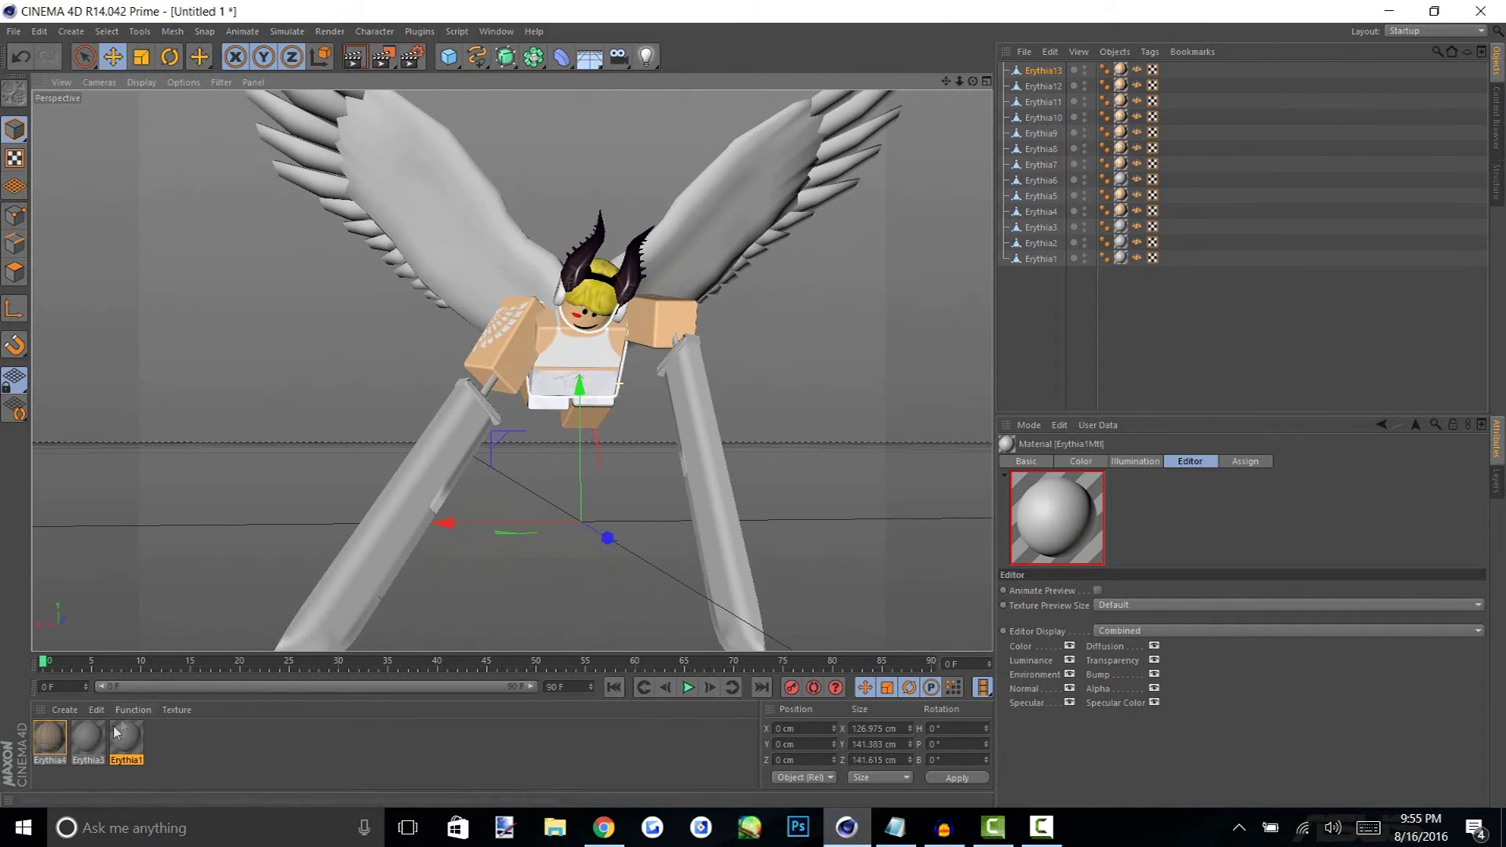
pyautogui.click(97, 741)
# Load Erythia3Tex as the Erythia3 material's colour texture
pyautogui.click(1080, 461)
pyautogui.click(1473, 659)
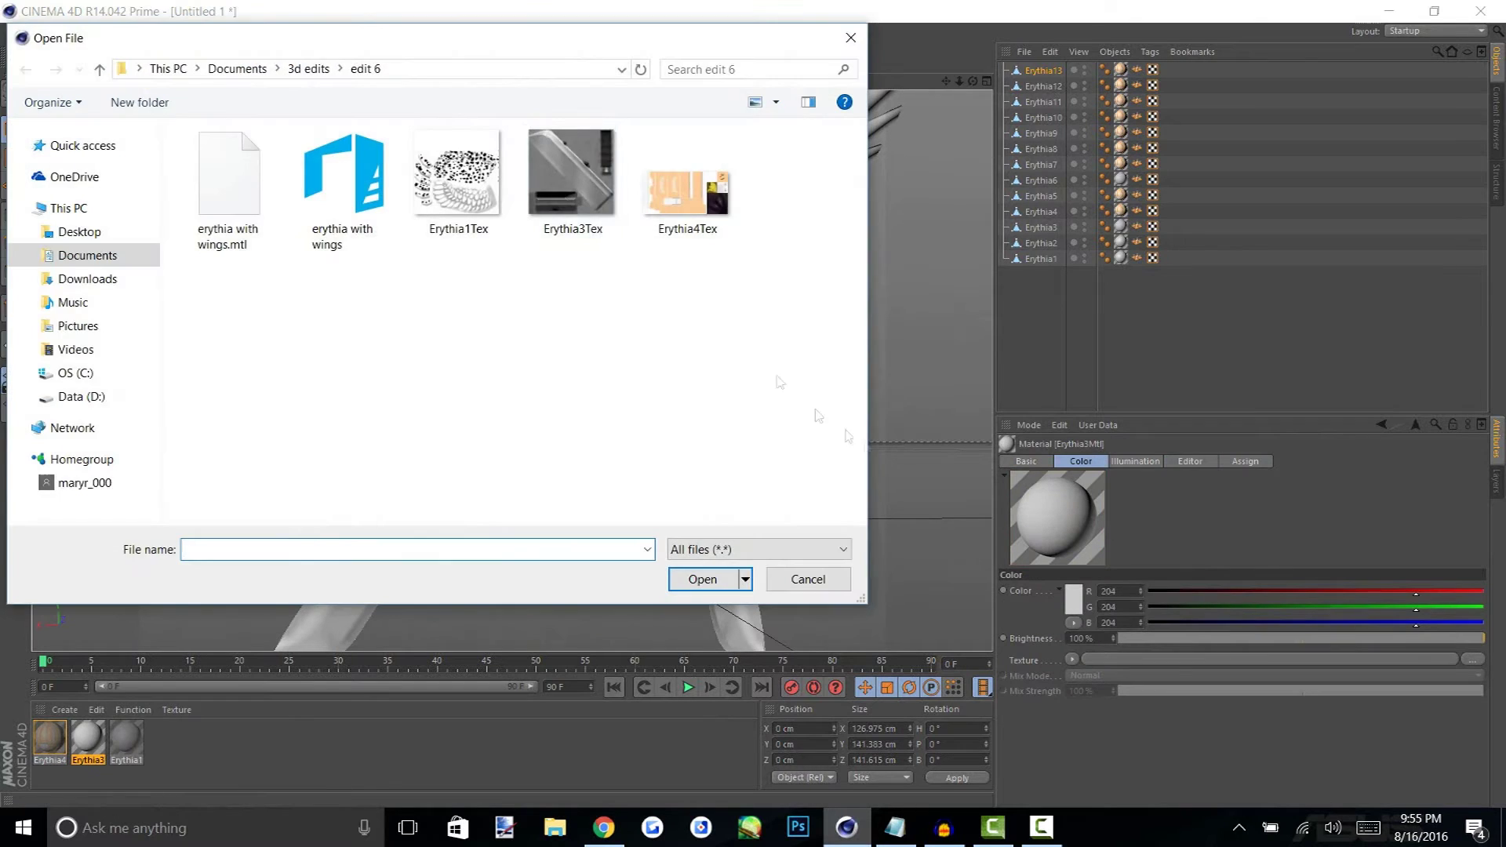
pyautogui.doubleClick(578, 185)
pyautogui.click(1190, 461)
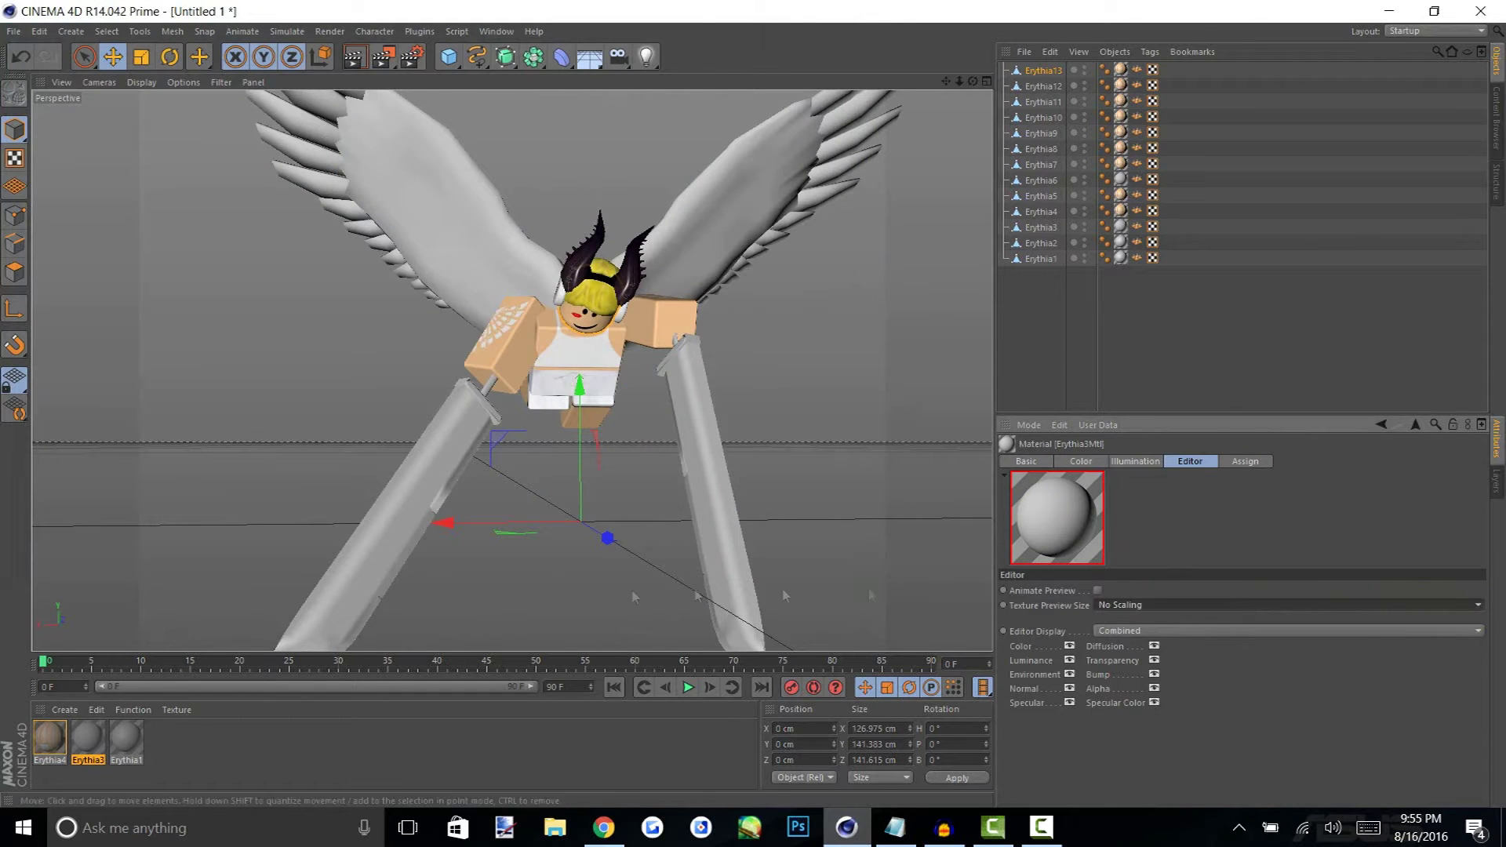
# Load a colour texture into the Erythia1 material, accepting the search-path prompt
pyautogui.click(125, 741)
pyautogui.click(1080, 462)
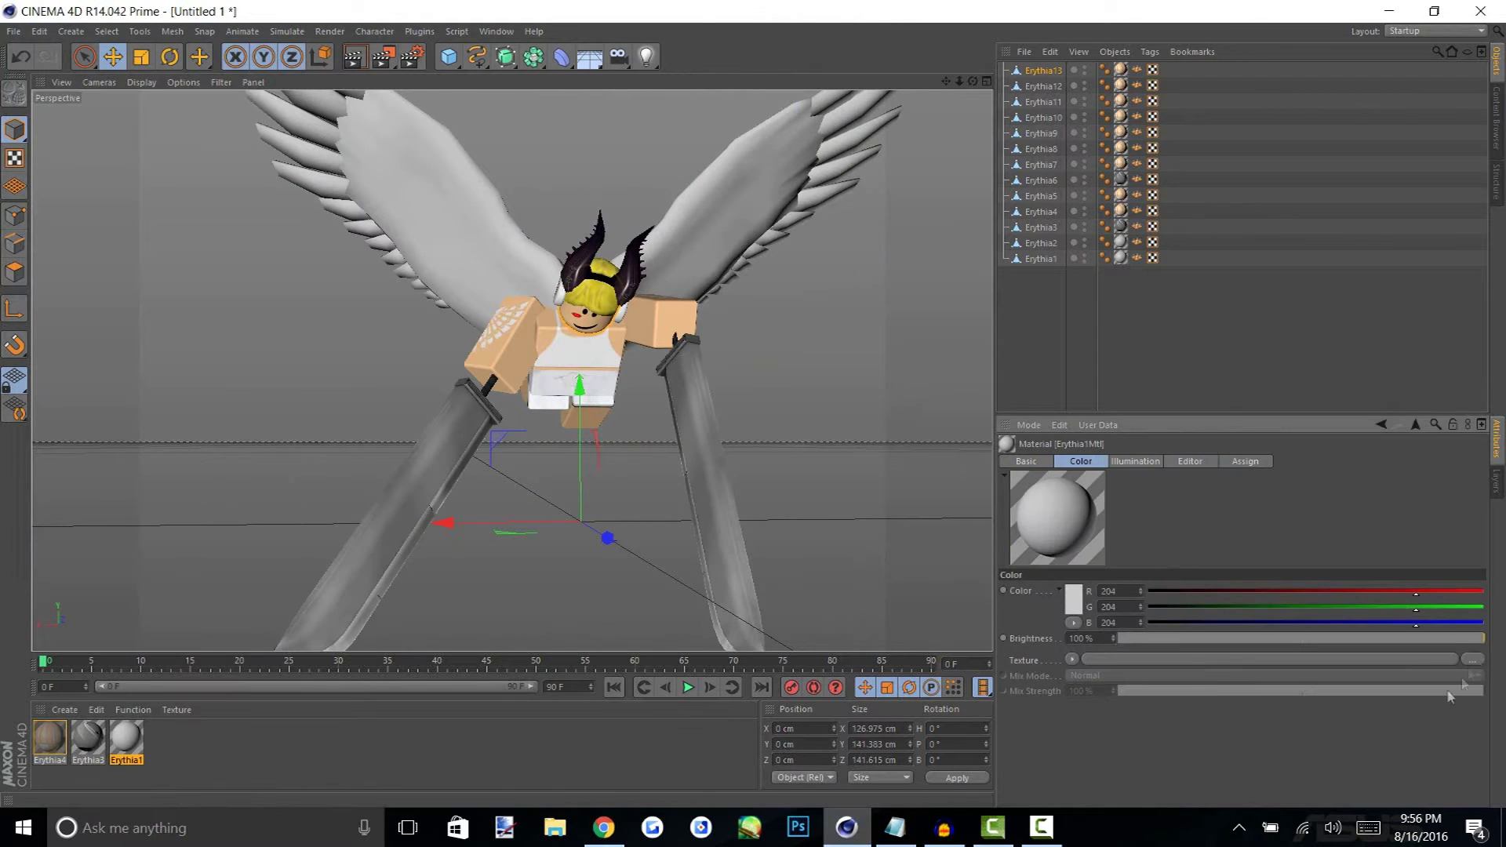
pyautogui.click(1472, 659)
pyautogui.doubleClick(456, 185)
pyautogui.press('Return')
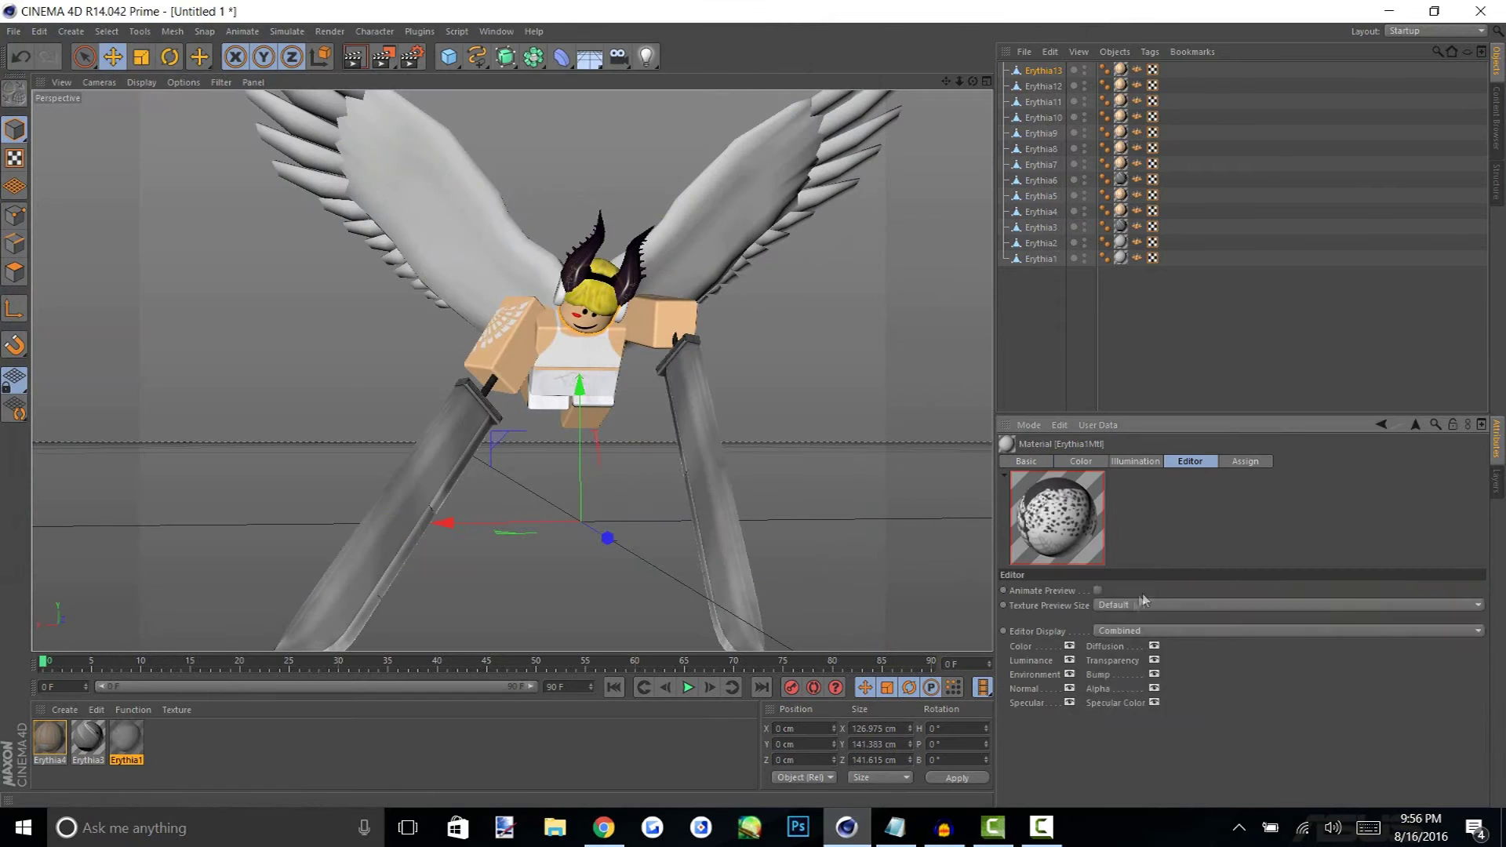
pyautogui.click(895, 827)
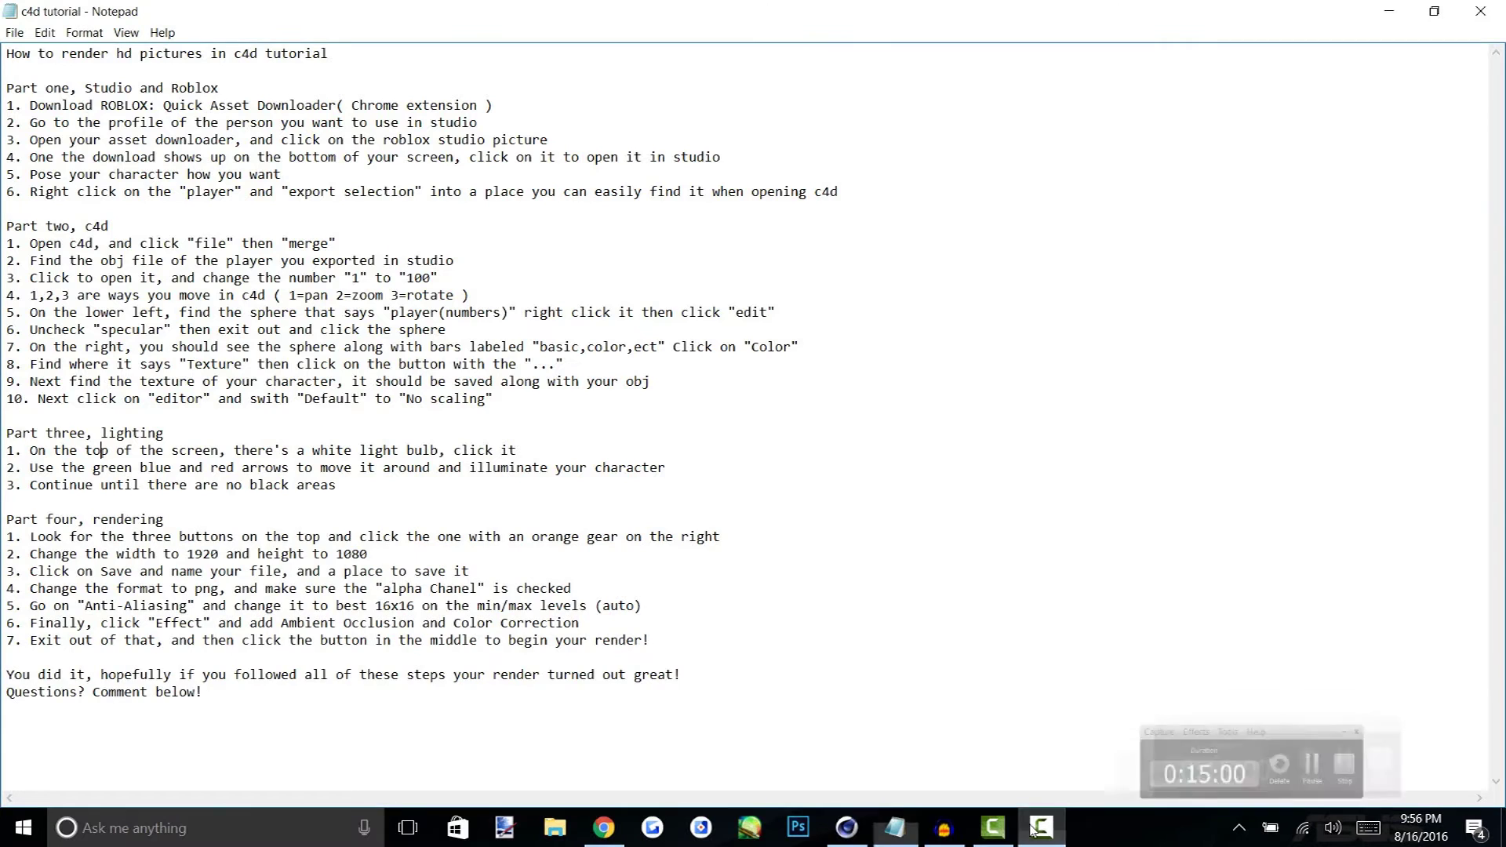
# Switch from the Notepad tutorial notes back to the Cinema 4D scene
pyautogui.click(846, 828)
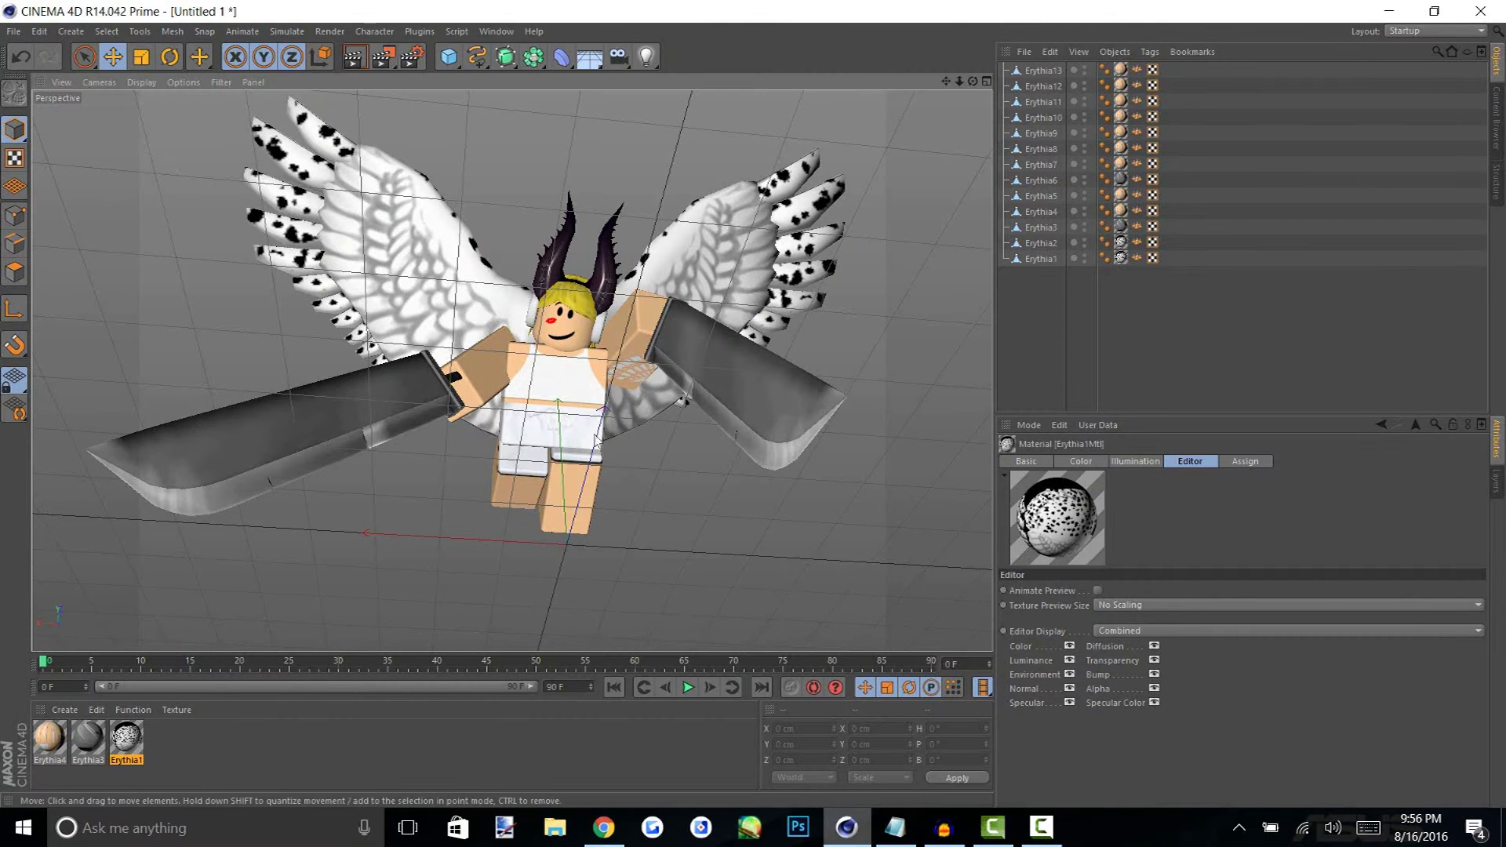
pyautogui.click(353, 62)
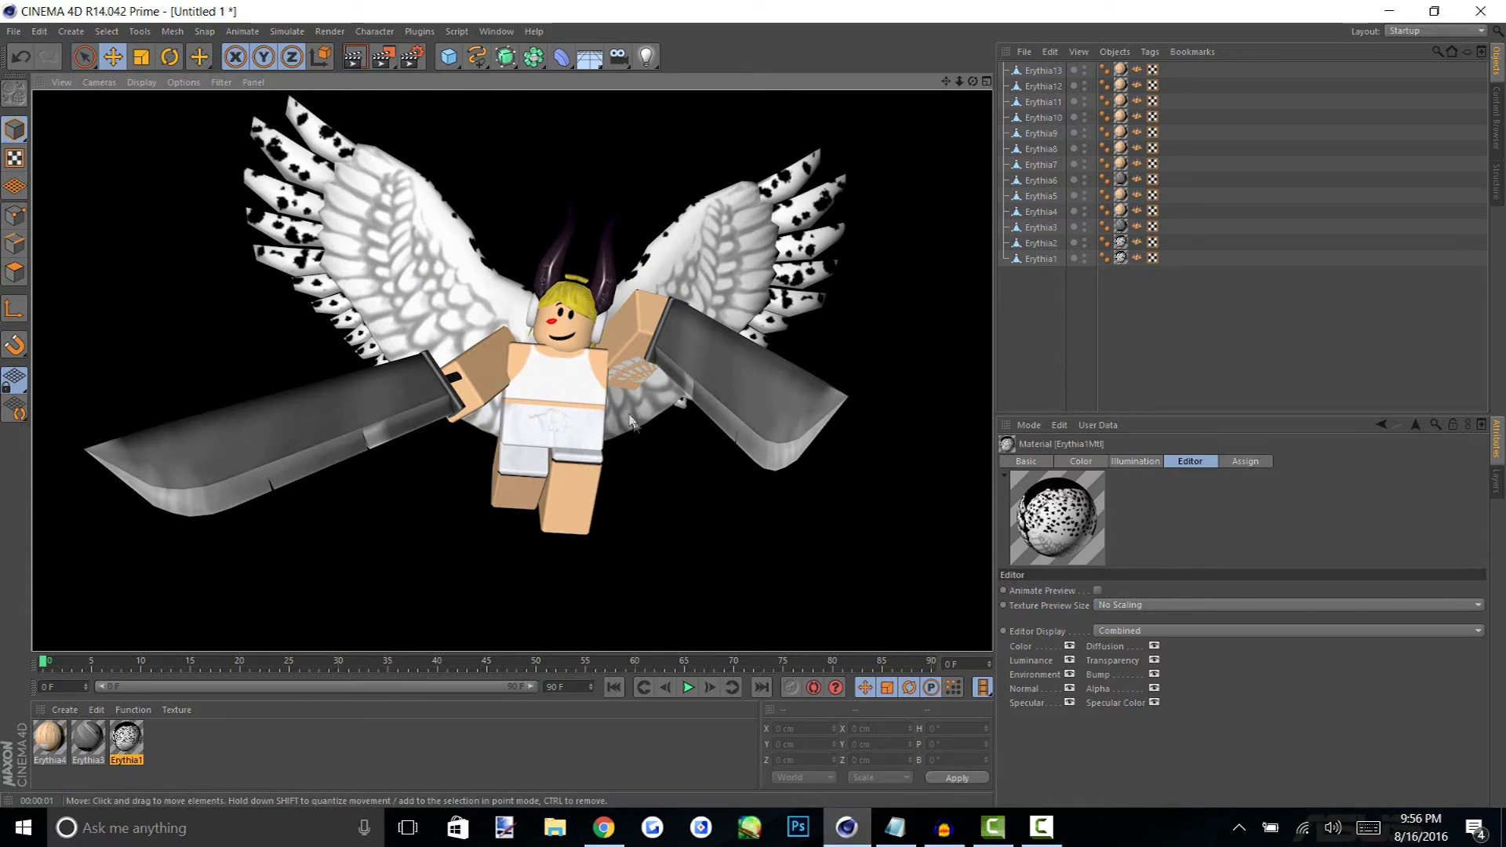
pyautogui.keyDown('alt'); pyautogui.moveTo(632, 423); pyautogui.dragTo(598, 247); pyautogui.keyUp('alt')
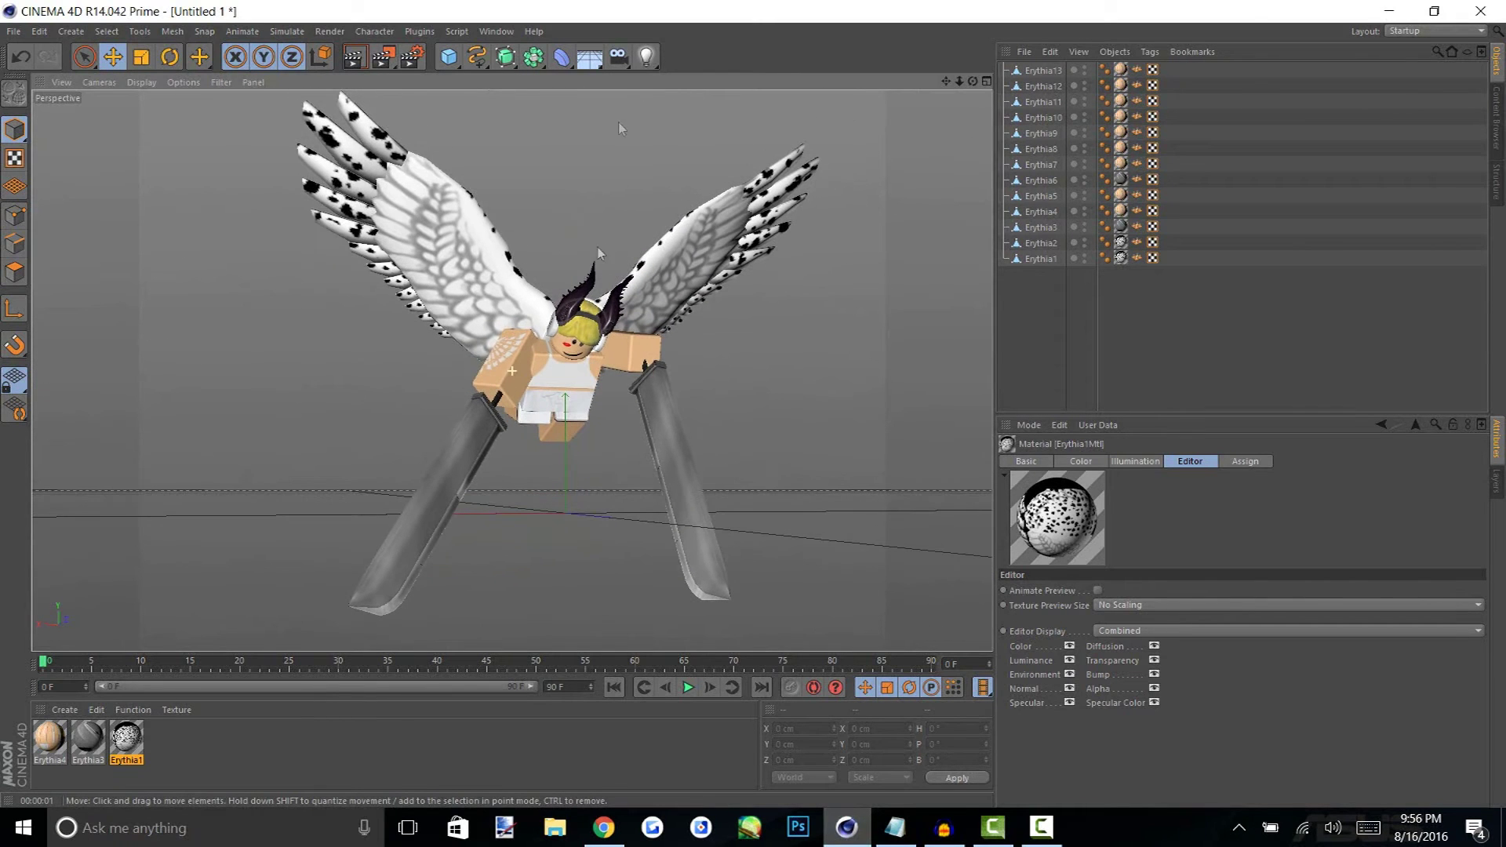
# Add two omni lights, moving the first forward and raising Light.1 high above the avatar
pyautogui.click(647, 55)
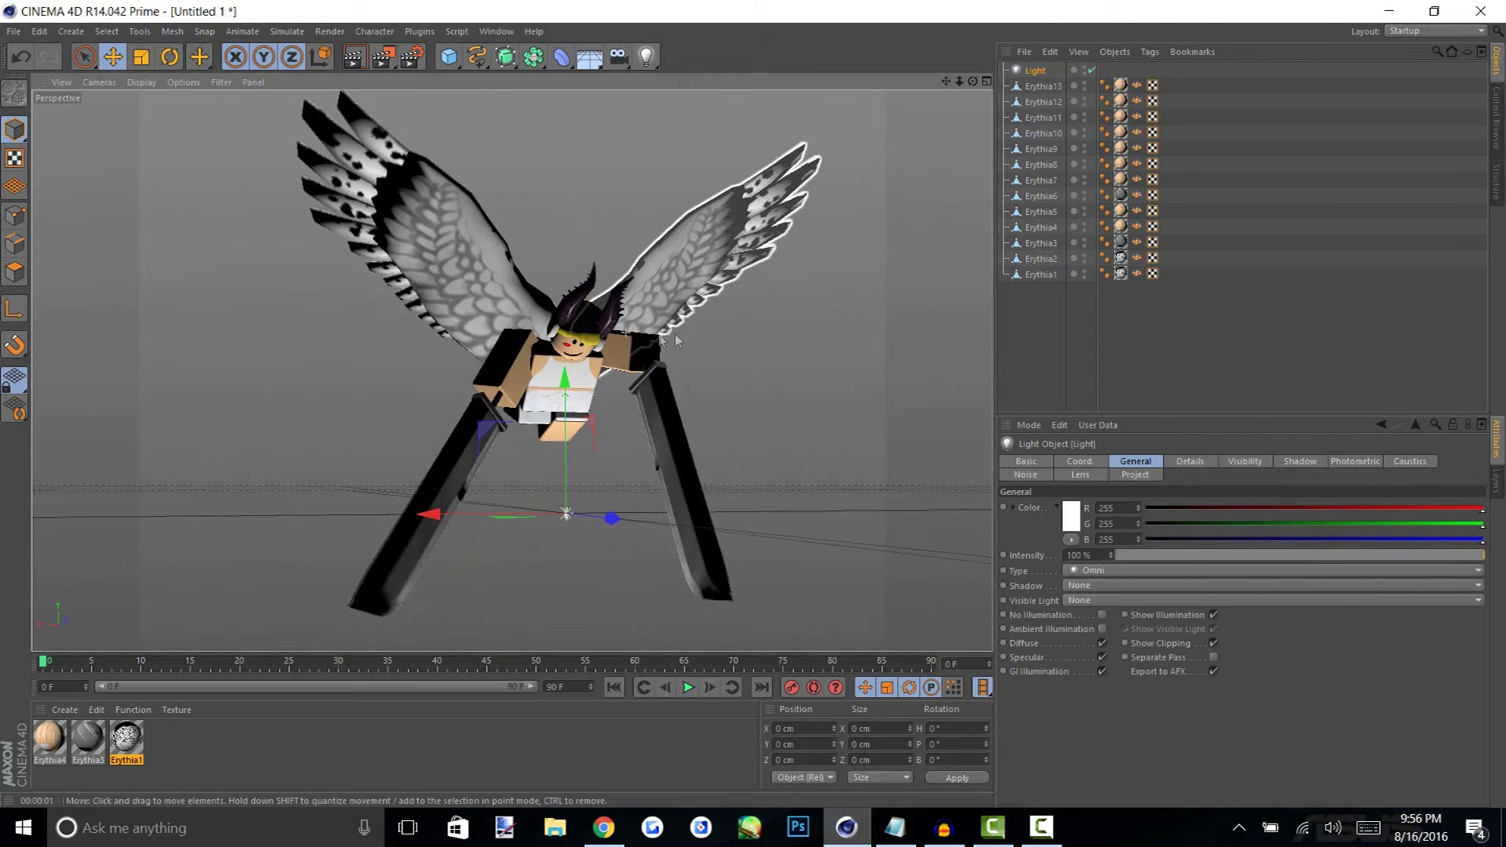
pyautogui.keyDown('alt'); pyautogui.moveTo(675, 332); pyautogui.dragTo(609, 399); pyautogui.keyUp('alt')
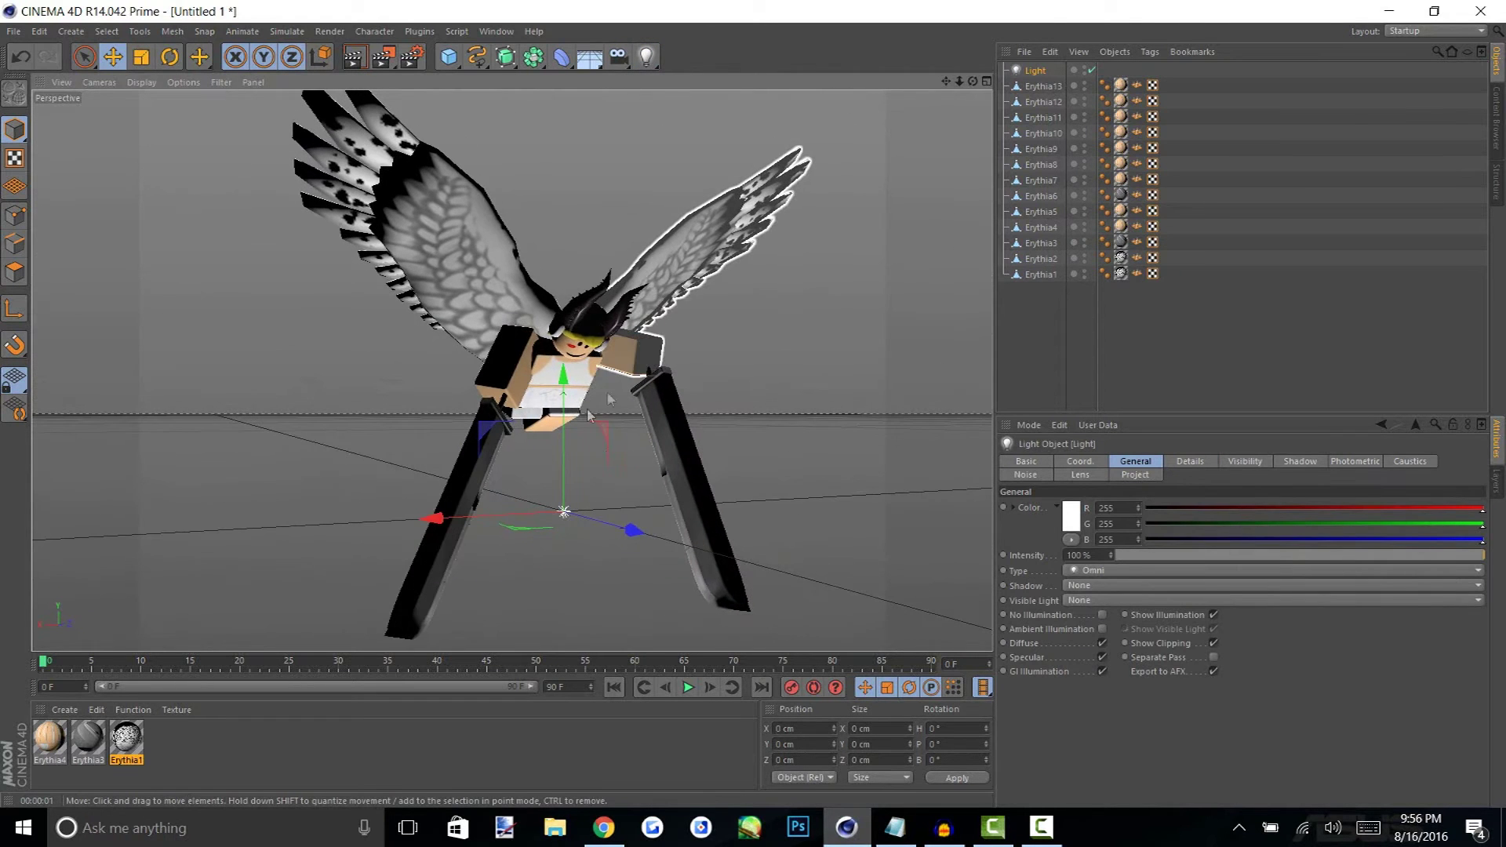
pyautogui.moveTo(634, 531); pyautogui.dragTo(788, 574)
pyautogui.click(647, 55)
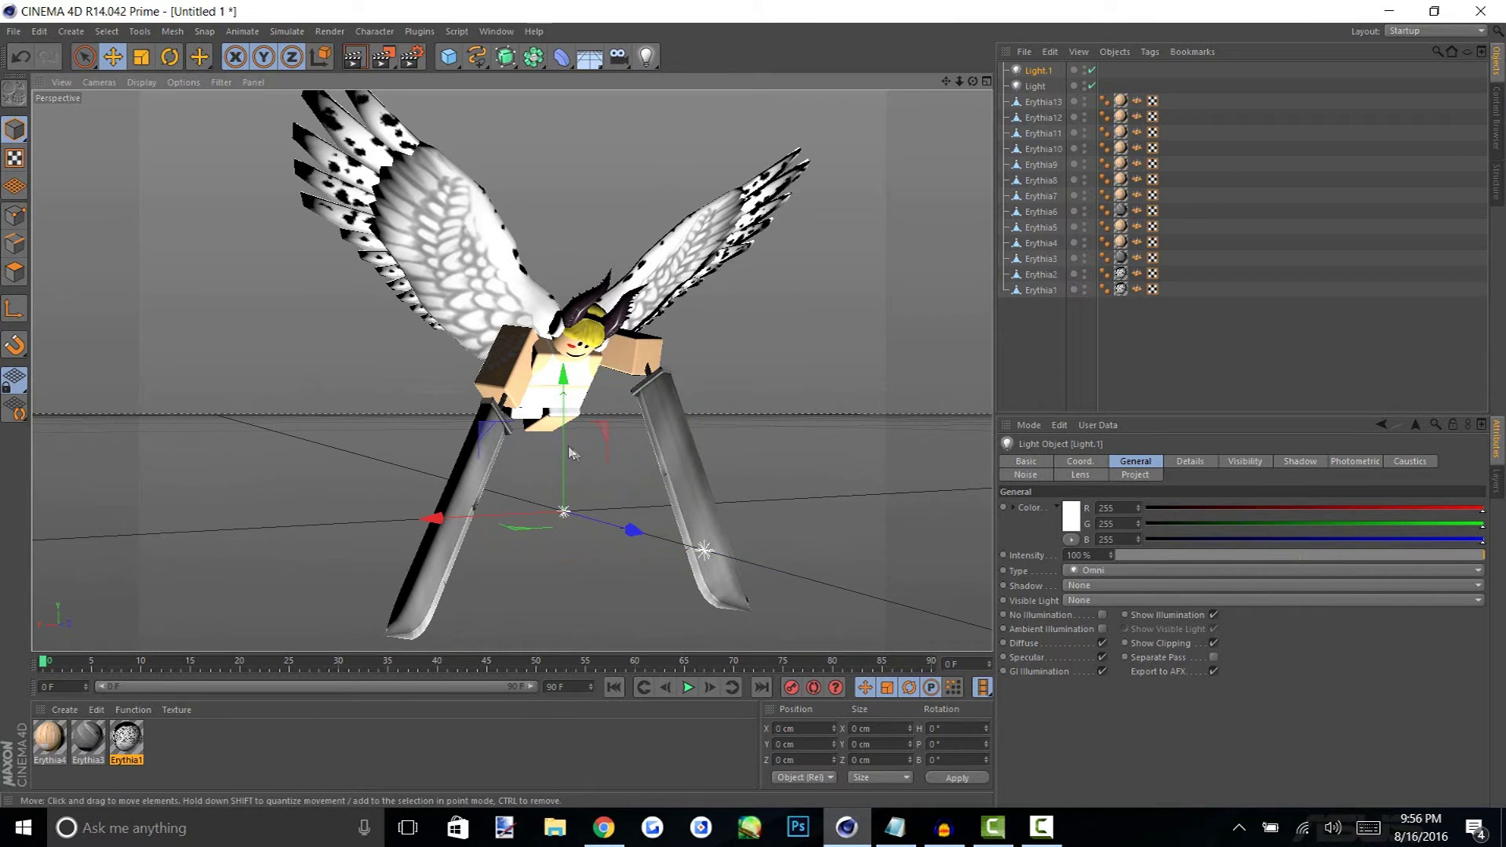
pyautogui.moveTo(571, 453); pyautogui.dragTo(694, 182)
pyautogui.moveTo(605, 157); pyautogui.dragTo(605, 110)
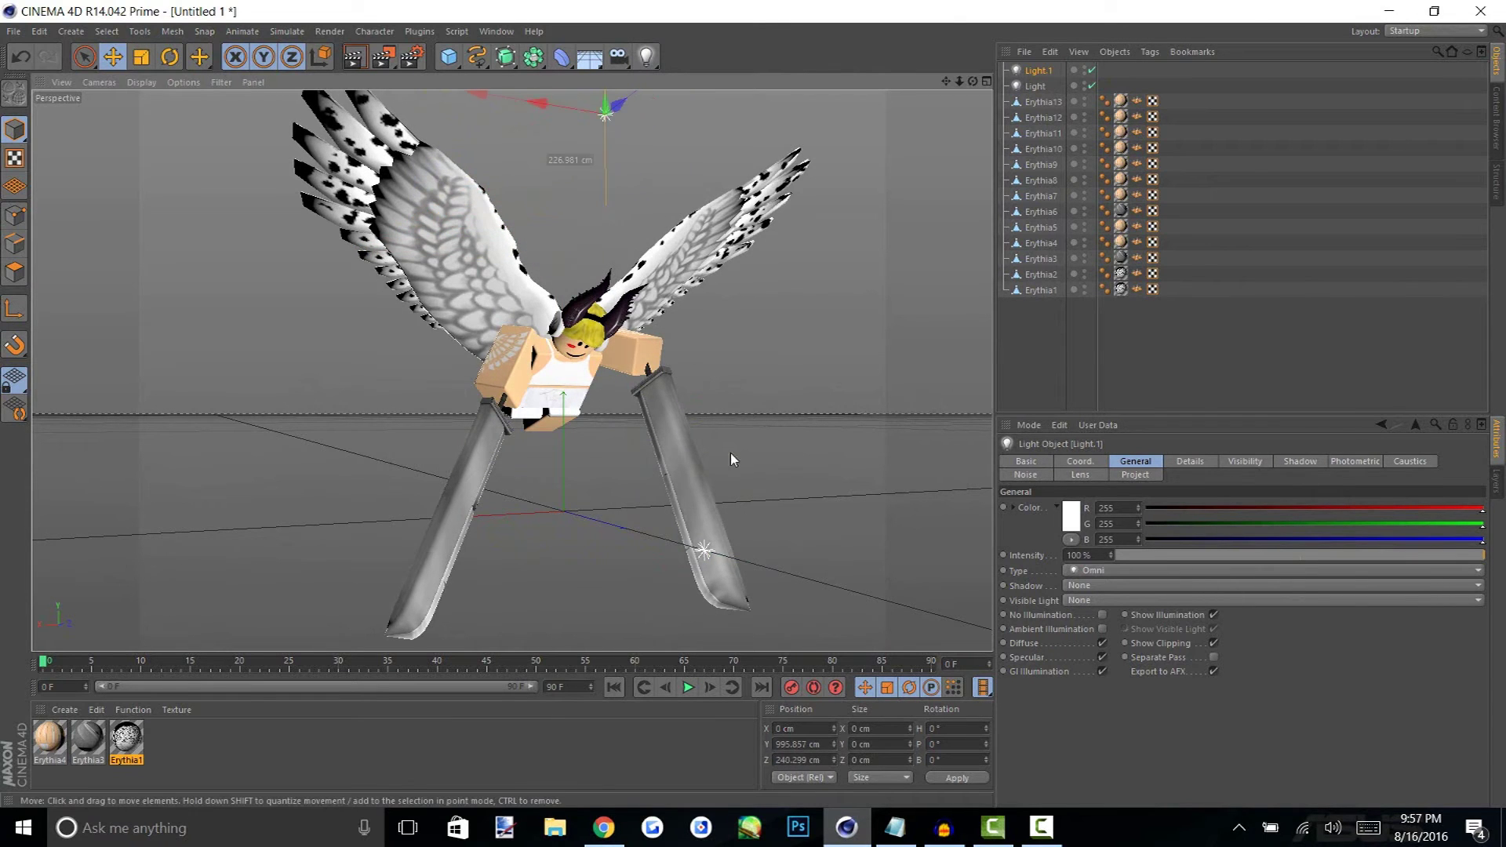
pyautogui.keyDown('alt'); pyautogui.moveTo(563, 456); pyautogui.dragTo(487, 439); pyautogui.keyUp('alt')
# Add three more lights, placing Light.2 and Light.3 on either side, Light.3 raised
pyautogui.click(647, 56)
pyautogui.moveTo(864, 502); pyautogui.dragTo(567, 502)
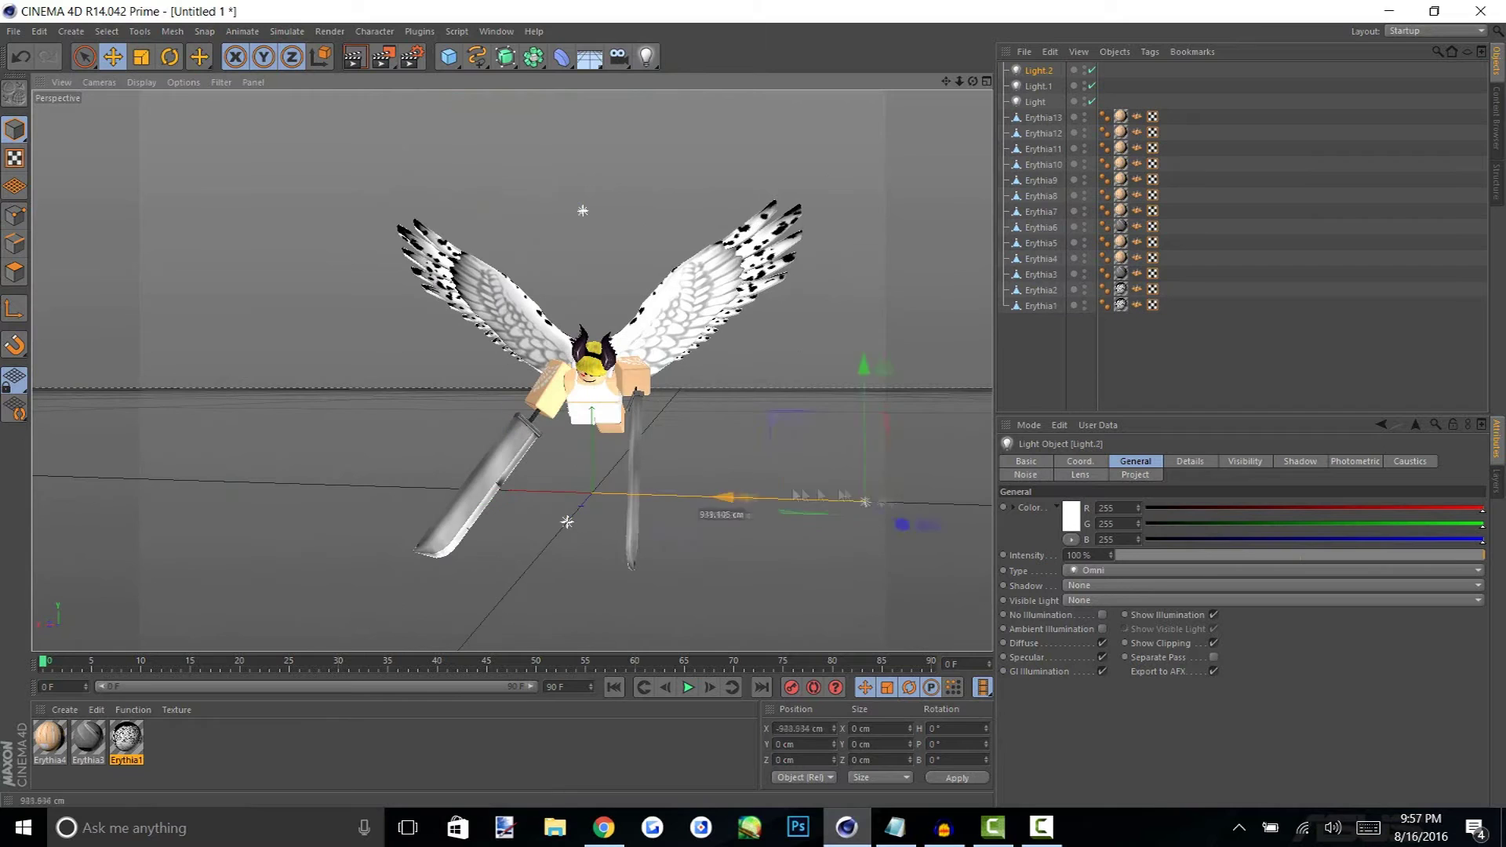
pyautogui.click(646, 55)
pyautogui.moveTo(469, 489); pyautogui.dragTo(192, 480)
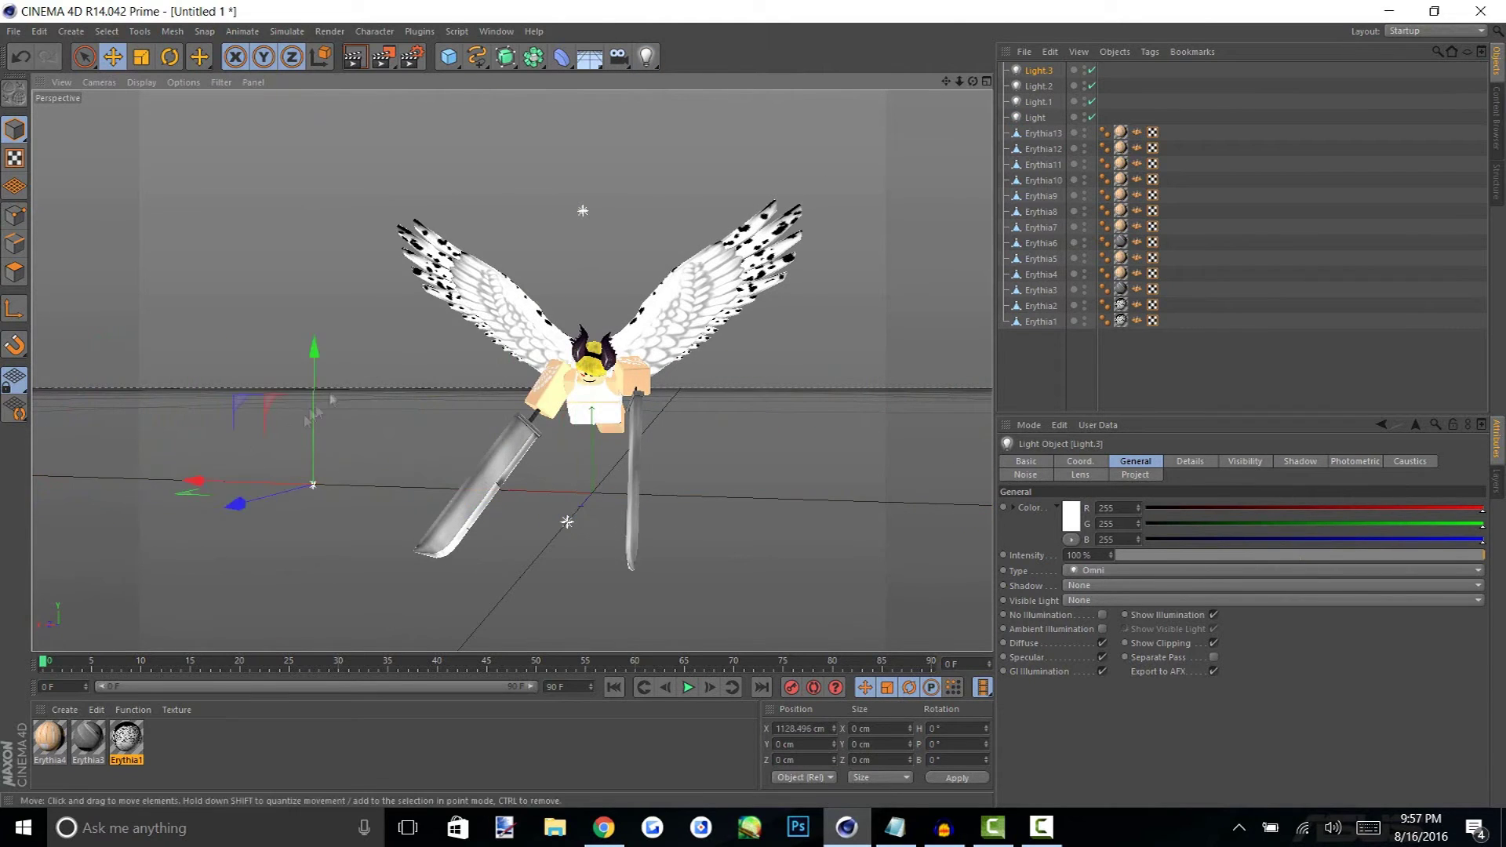
pyautogui.moveTo(314, 349); pyautogui.dragTo(342, 150)
pyautogui.keyDown('alt'); pyautogui.moveTo(447, 256); pyautogui.dragTo(690, 259); pyautogui.keyUp('alt')
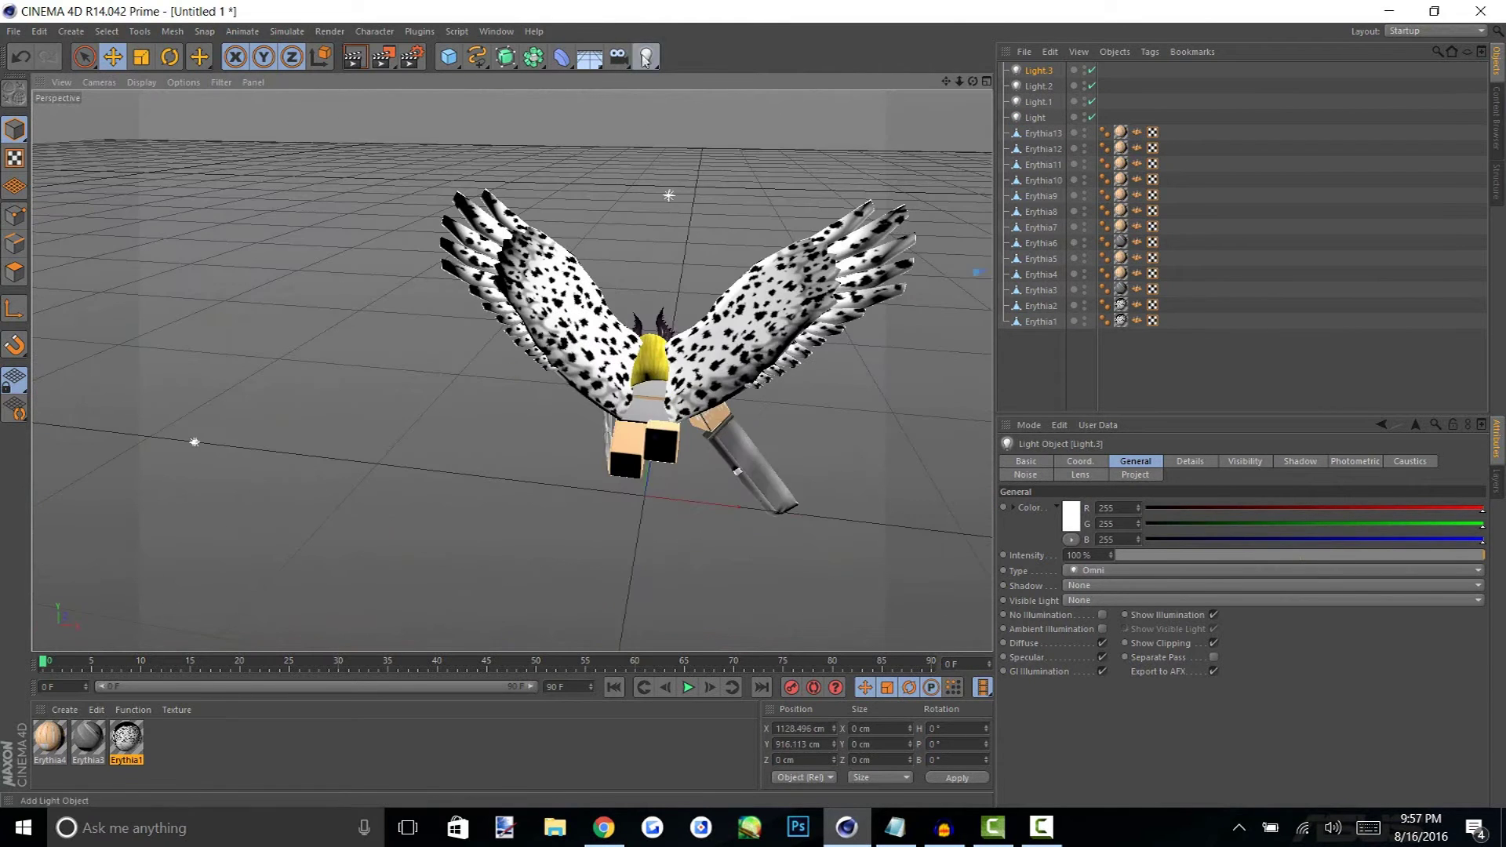
pyautogui.click(646, 55)
pyautogui.keyDown('alt'); pyautogui.moveTo(612, 440); pyautogui.dragTo(589, 355); pyautogui.keyUp('alt')
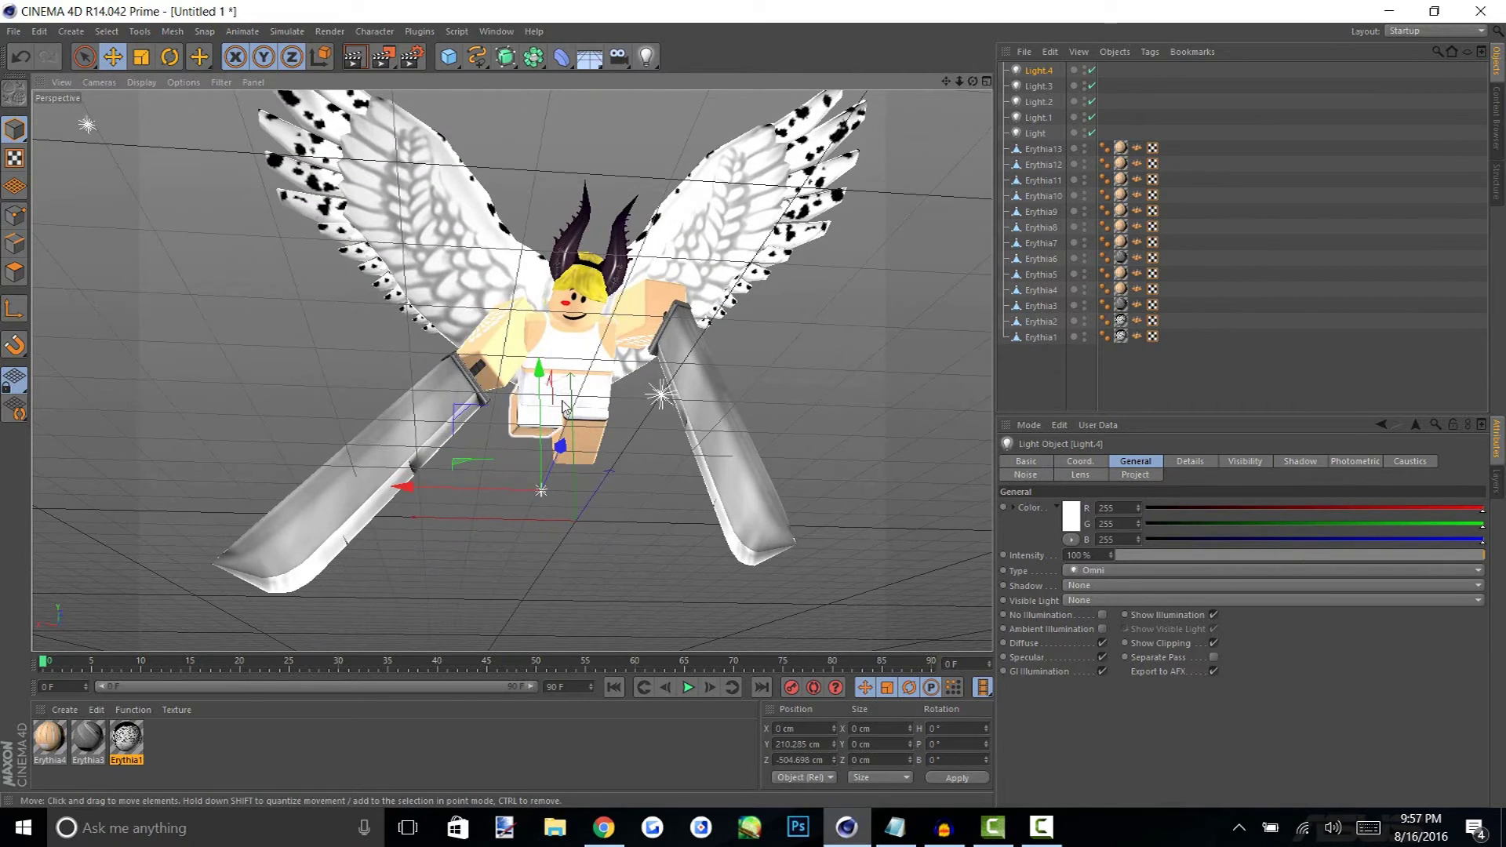
# Confirm Light.2's type stays Omni, then bring the Notepad tutorial notes forward
pyautogui.click(482, 530)
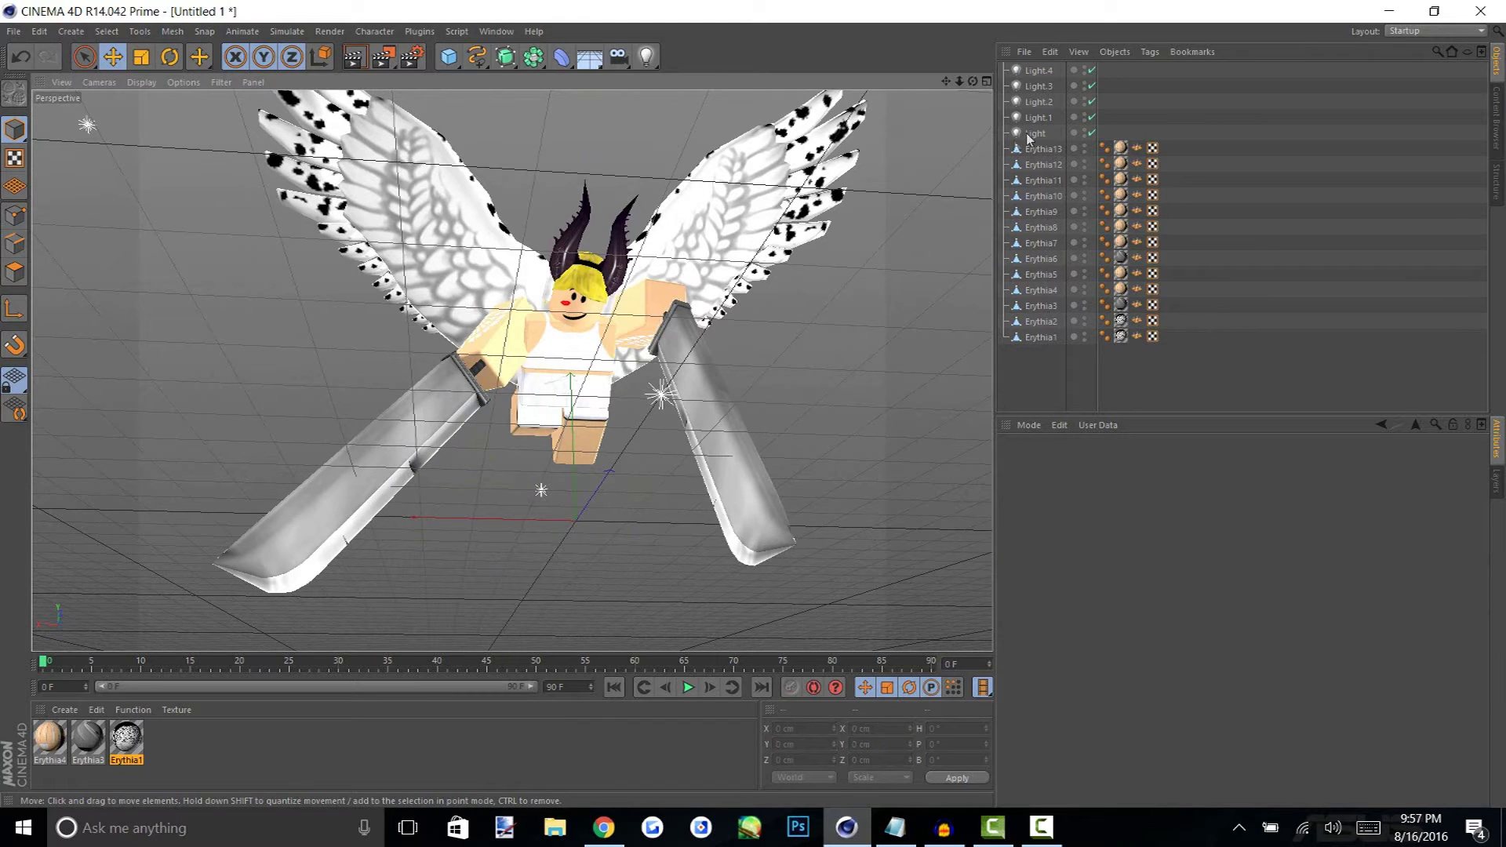
pyautogui.click(1037, 102)
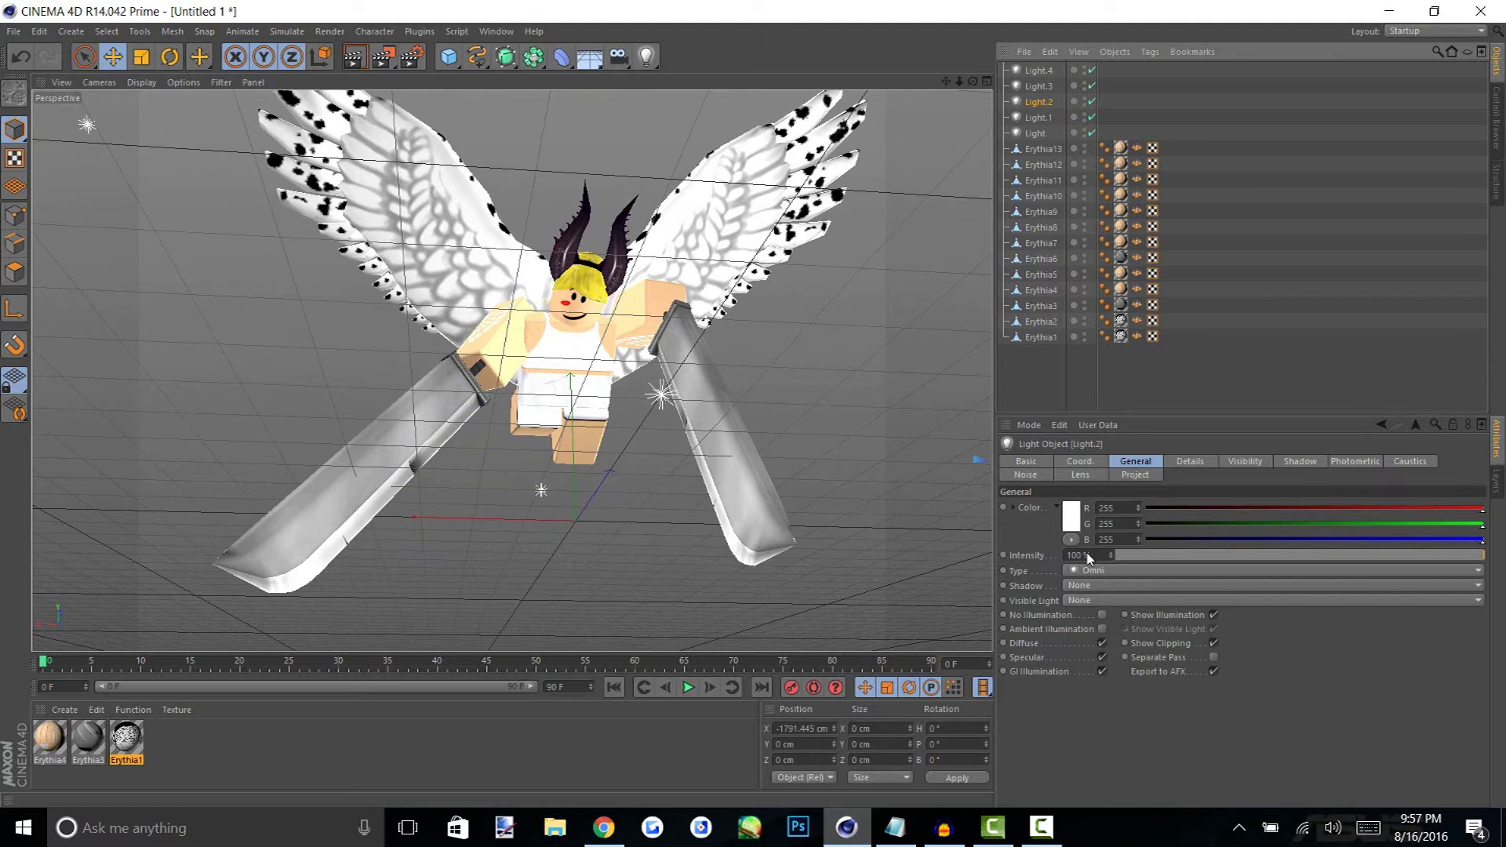
pyautogui.click(1088, 570)
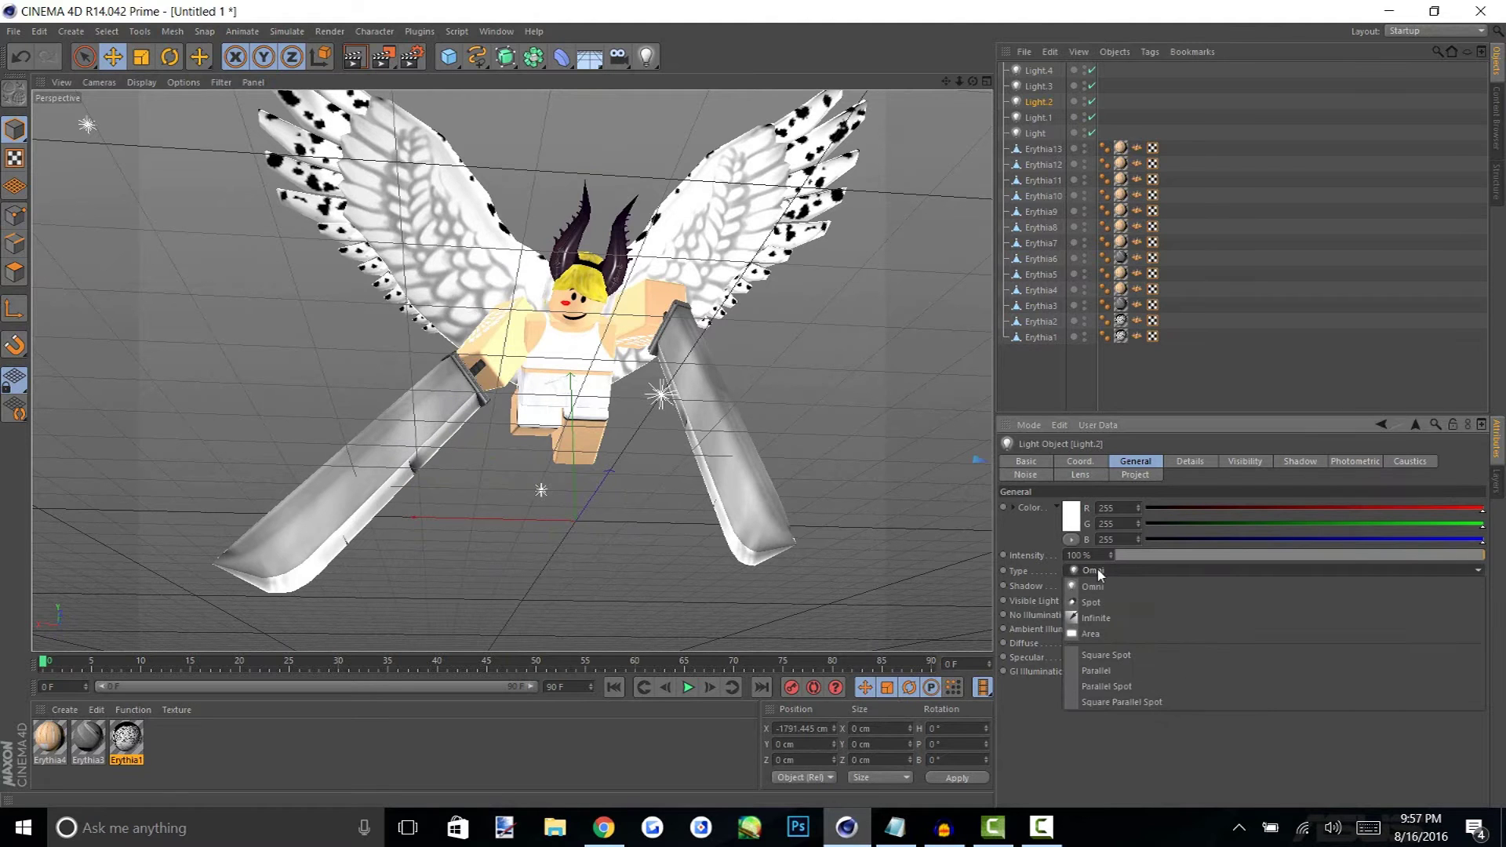
pyautogui.click(1111, 568)
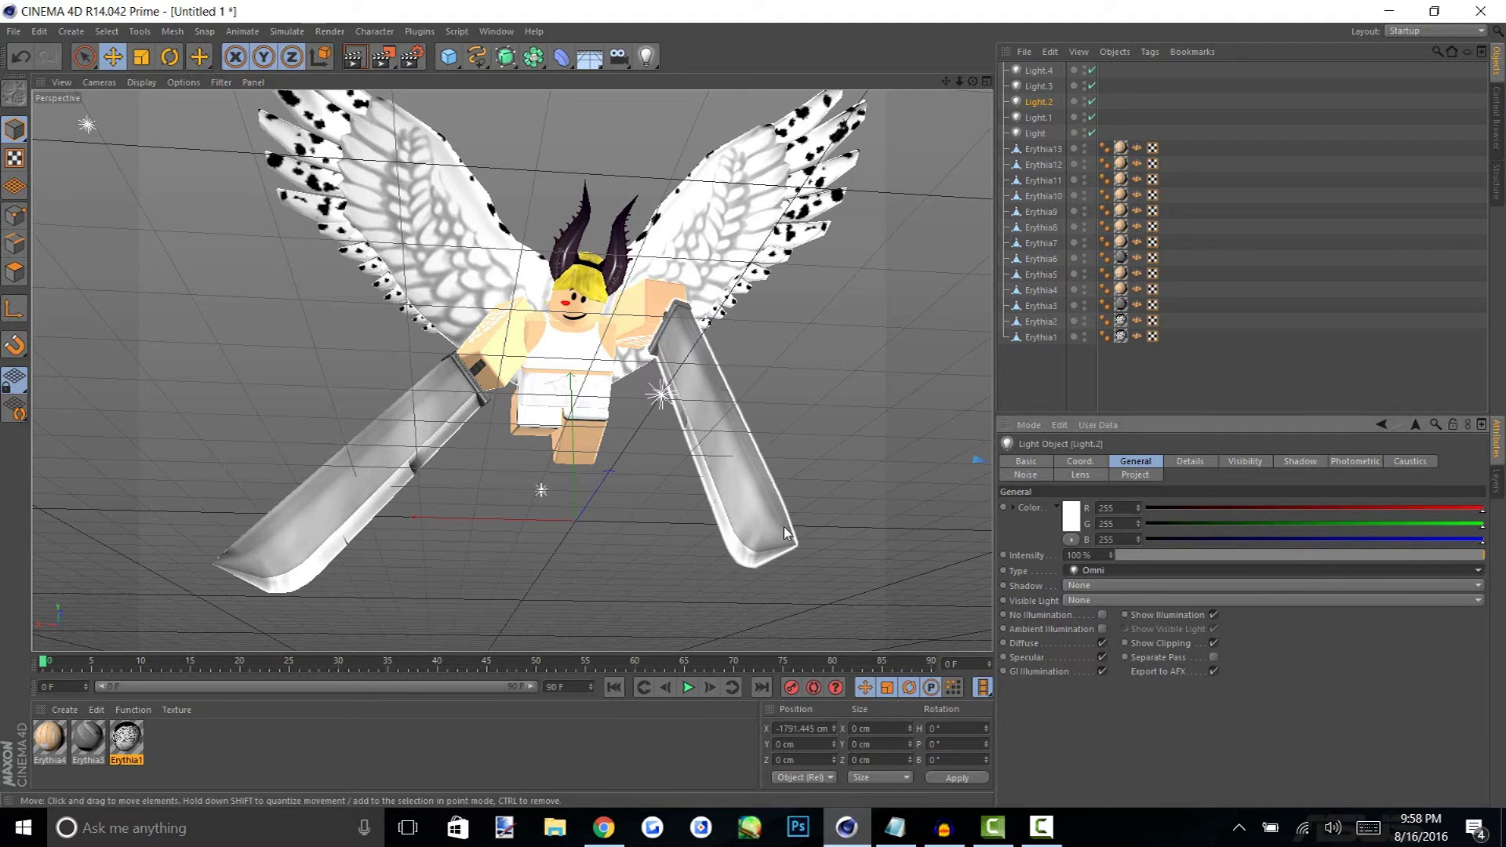
pyautogui.click(878, 828)
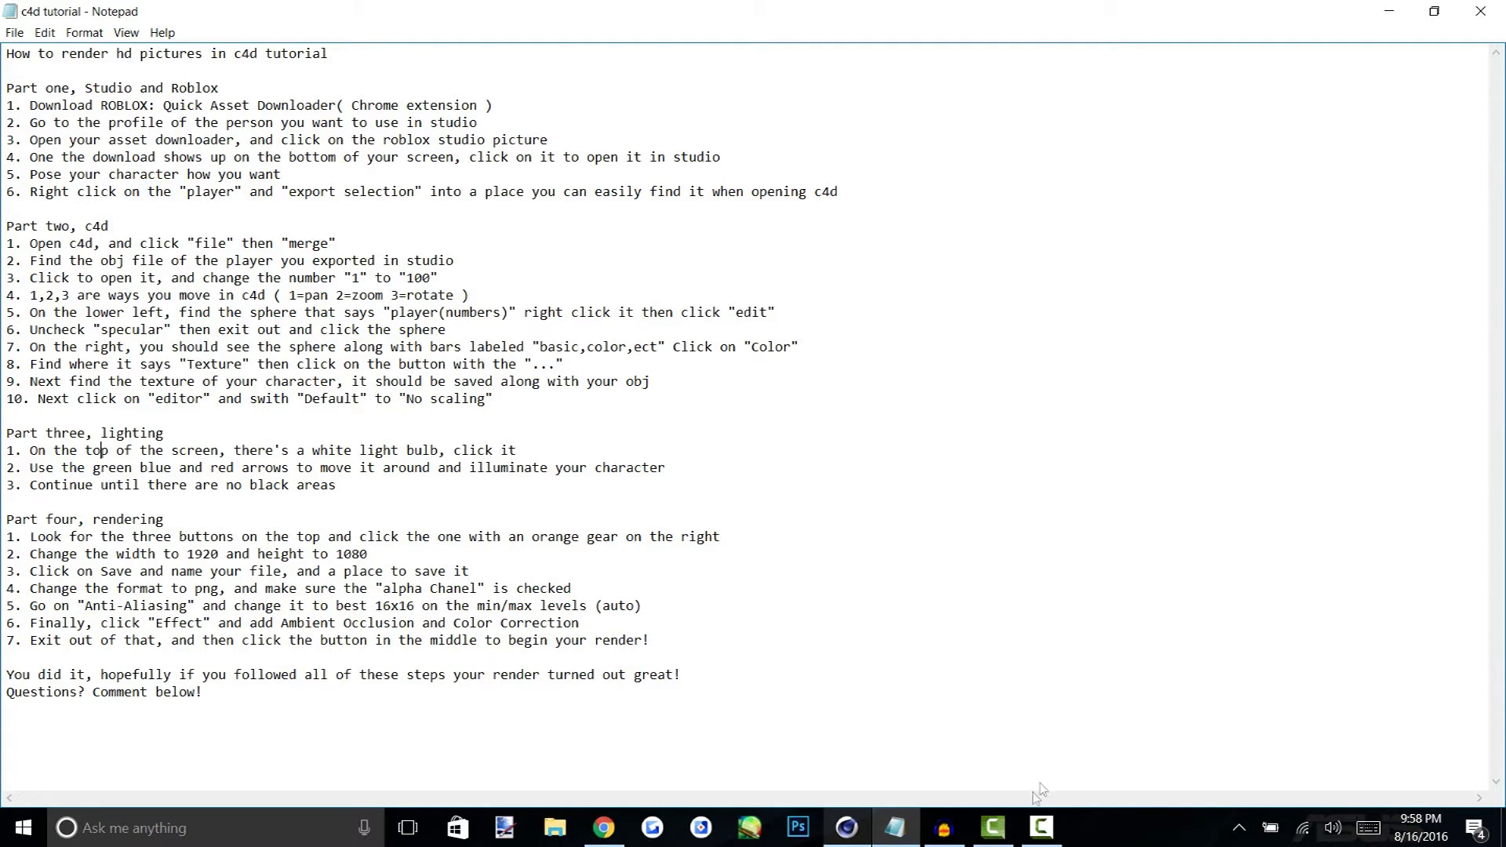
# Return from the Part four rendering notes to the Cinema 4D scene
pyautogui.click(848, 827)
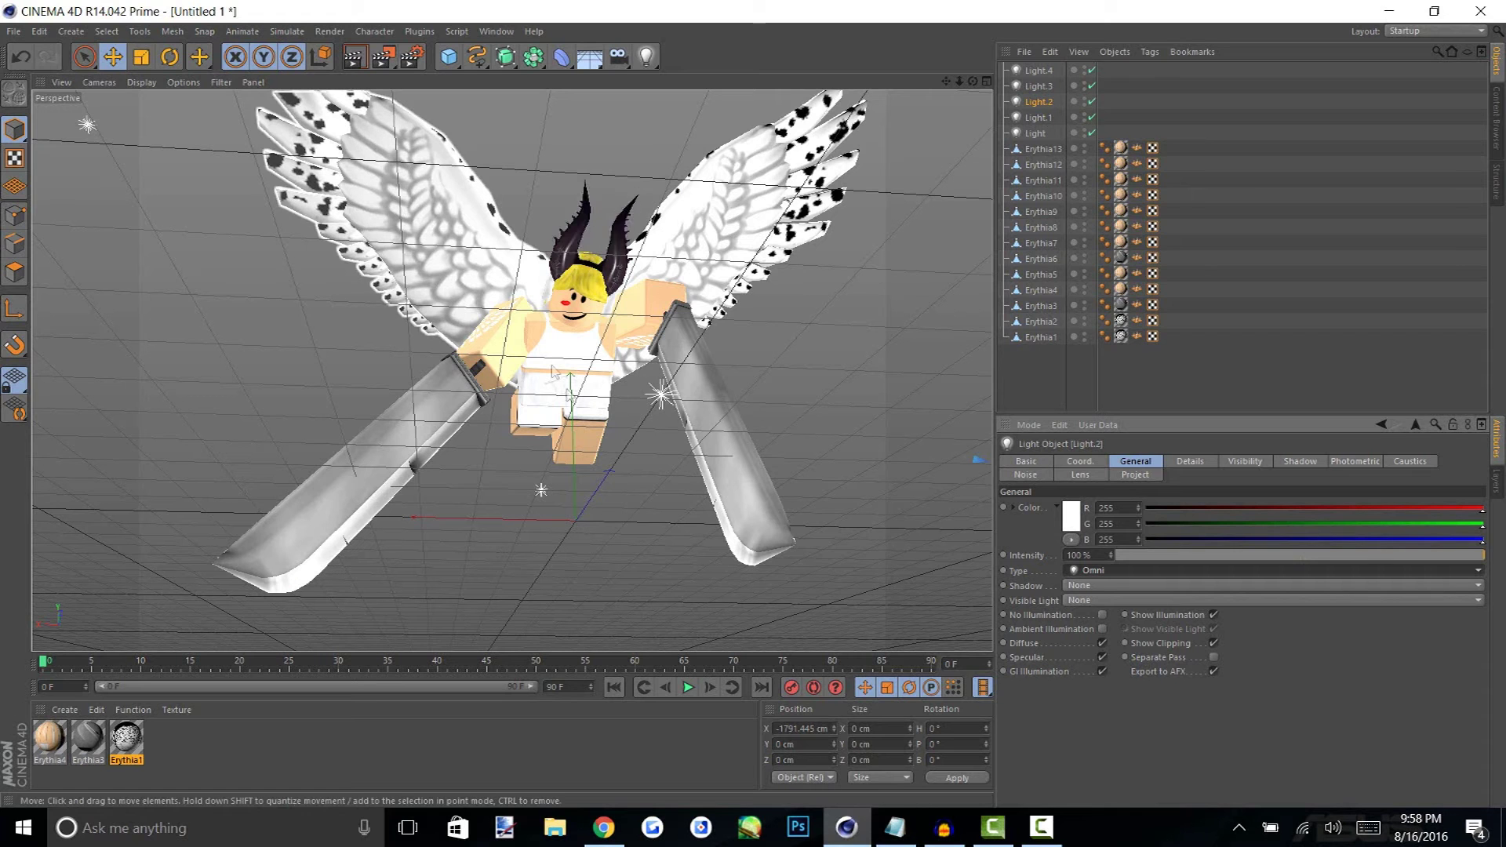
# In Render Settings, set the output width to 1920 and height to 1080 pixels
pyautogui.click(414, 57)
pyautogui.moveTo(406, 27); pyautogui.dragTo(1103, 138)
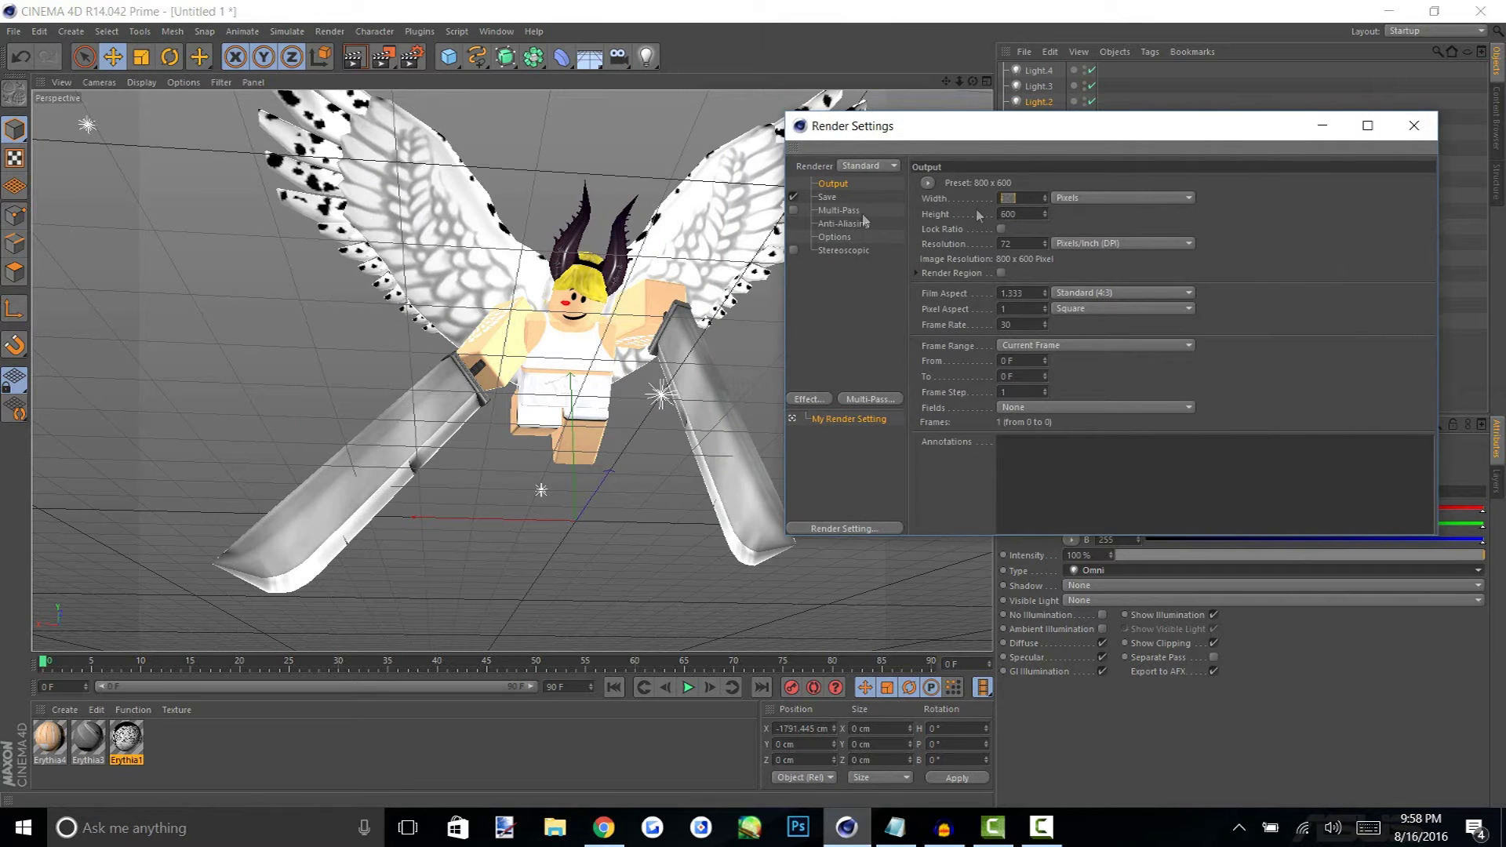
pyautogui.write('1920')
pyautogui.press('Tab')
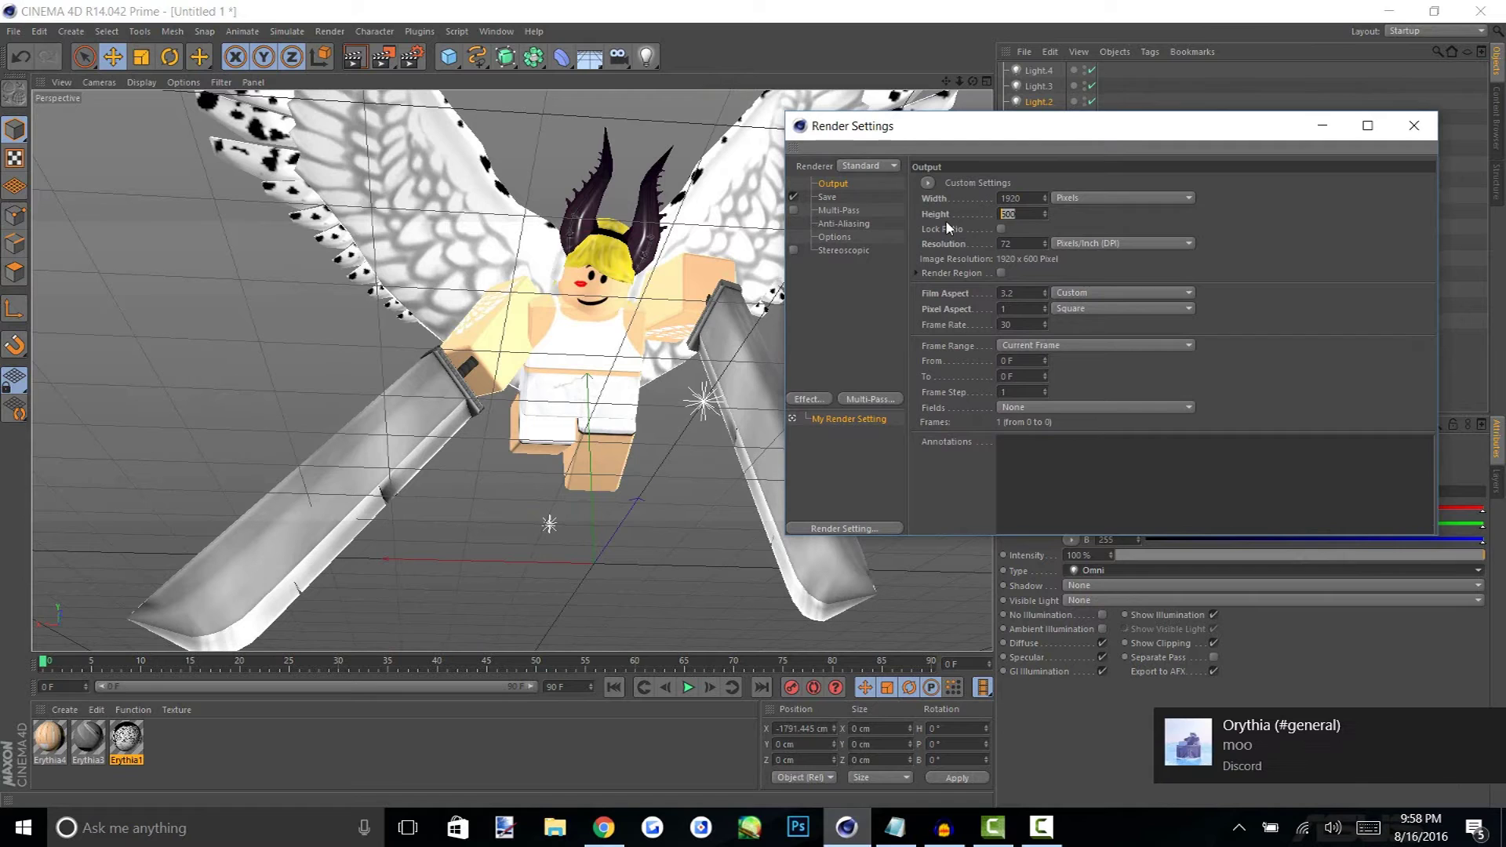
pyautogui.write('1080')
pyautogui.press('Return')
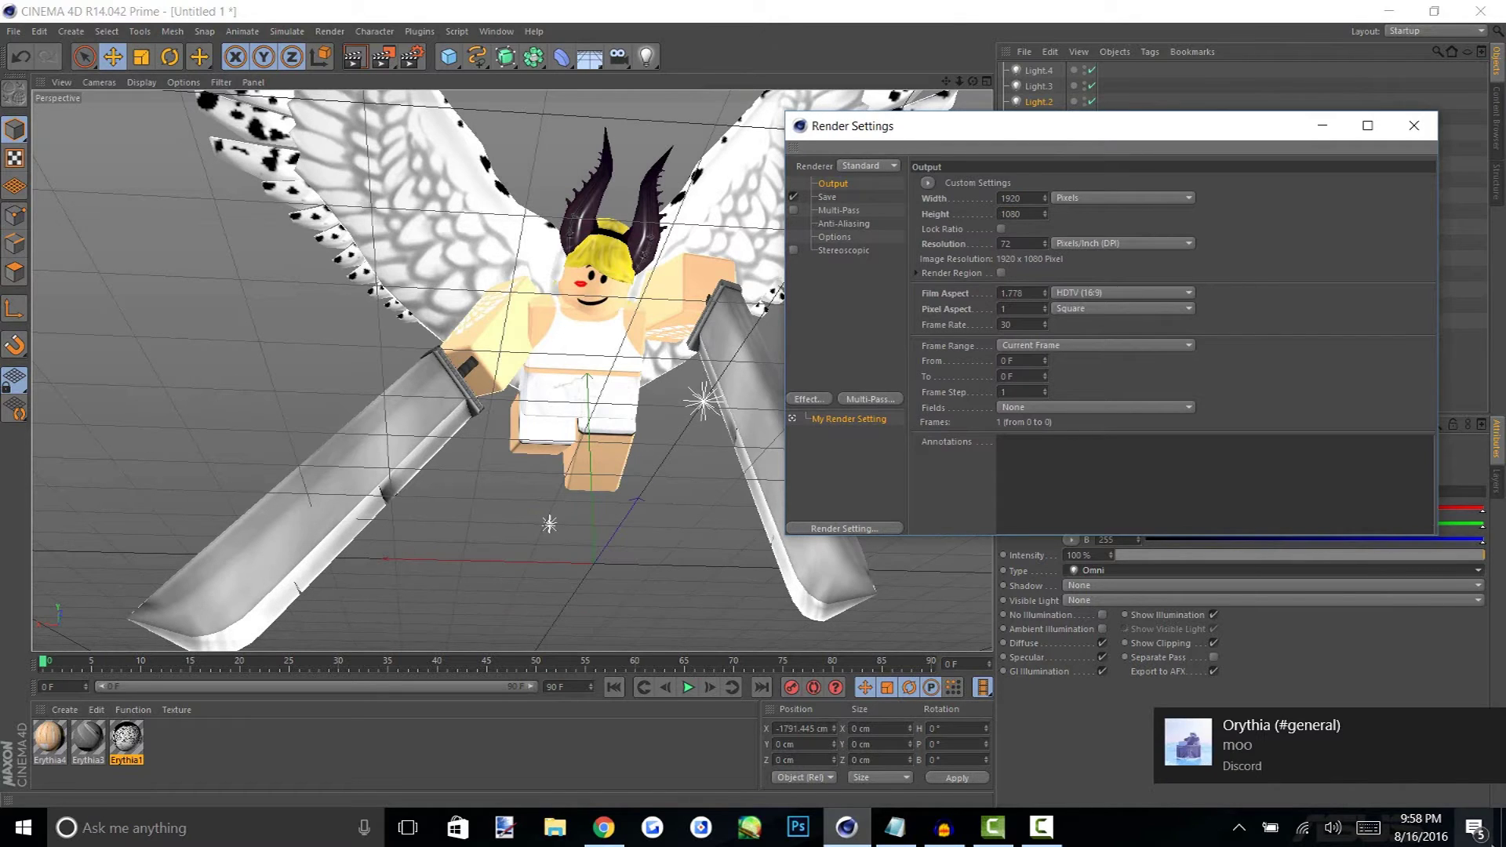
pyautogui.click(1489, 729)
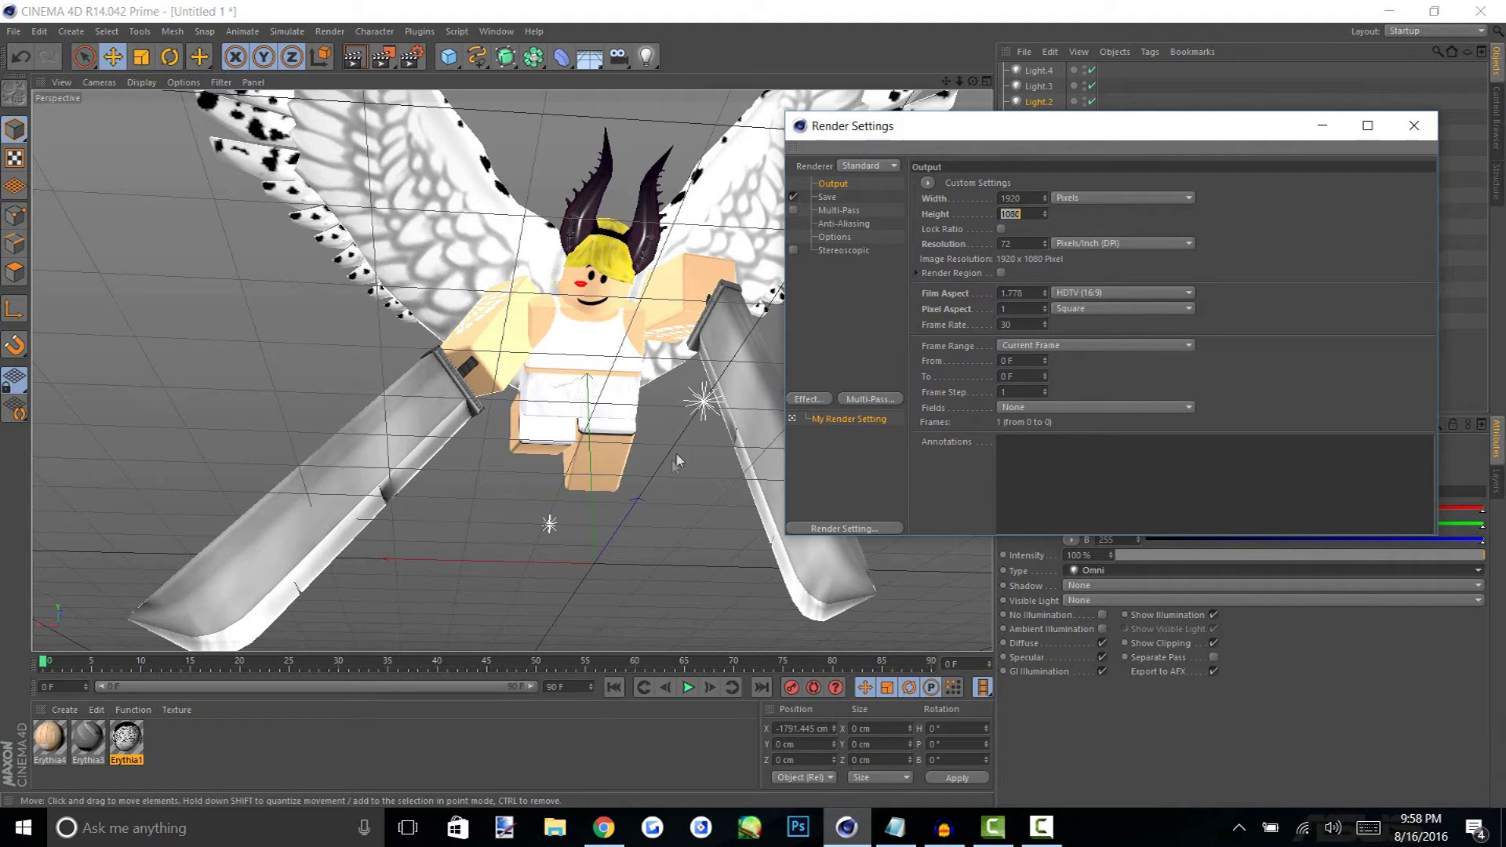
# Set the render save format to PNG with Alpha Channel enabled
pyautogui.click(827, 195)
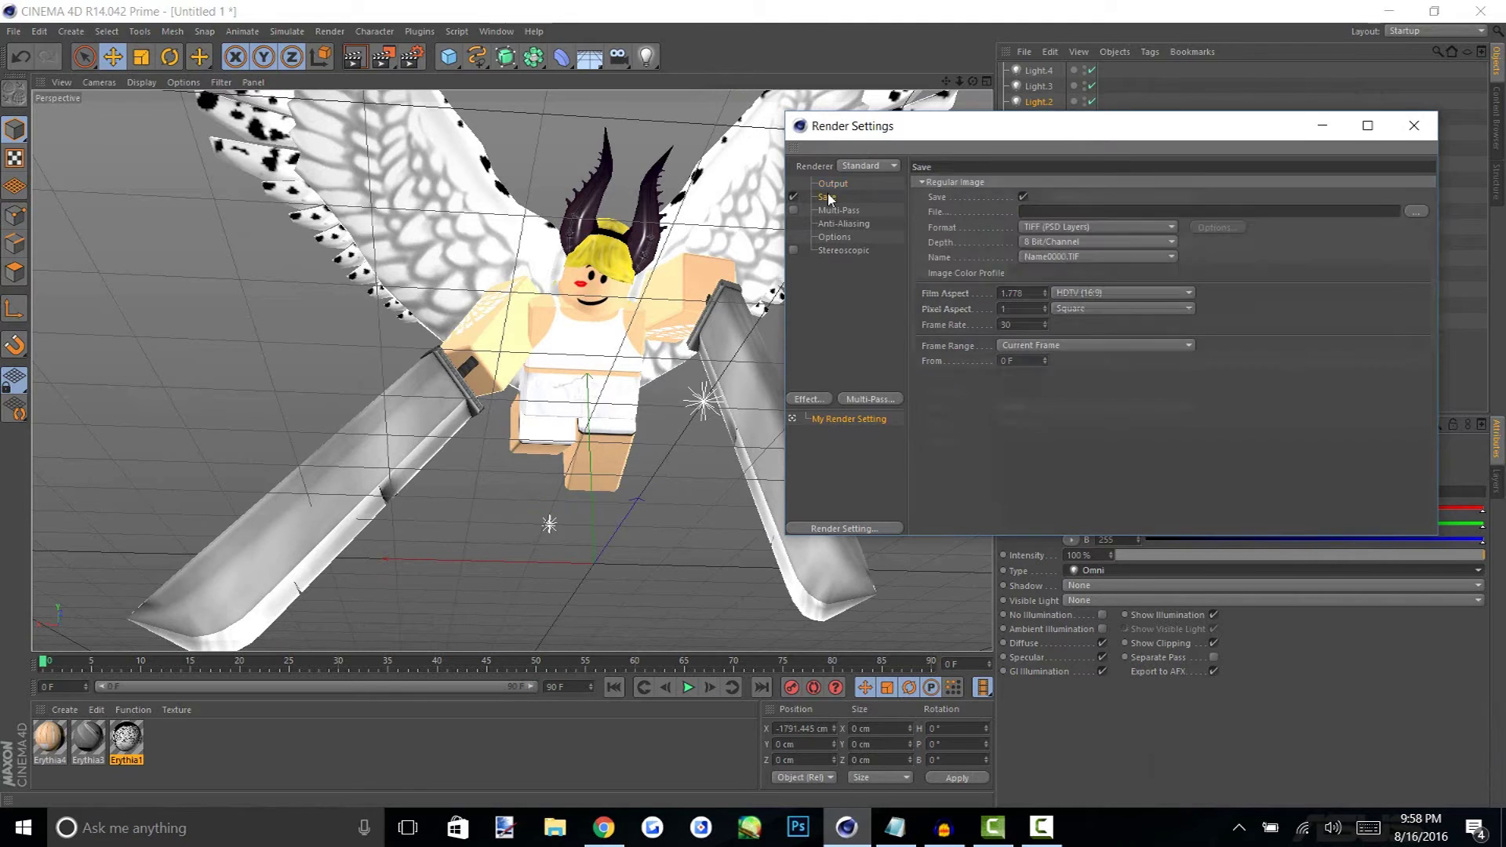
pyautogui.click(1053, 226)
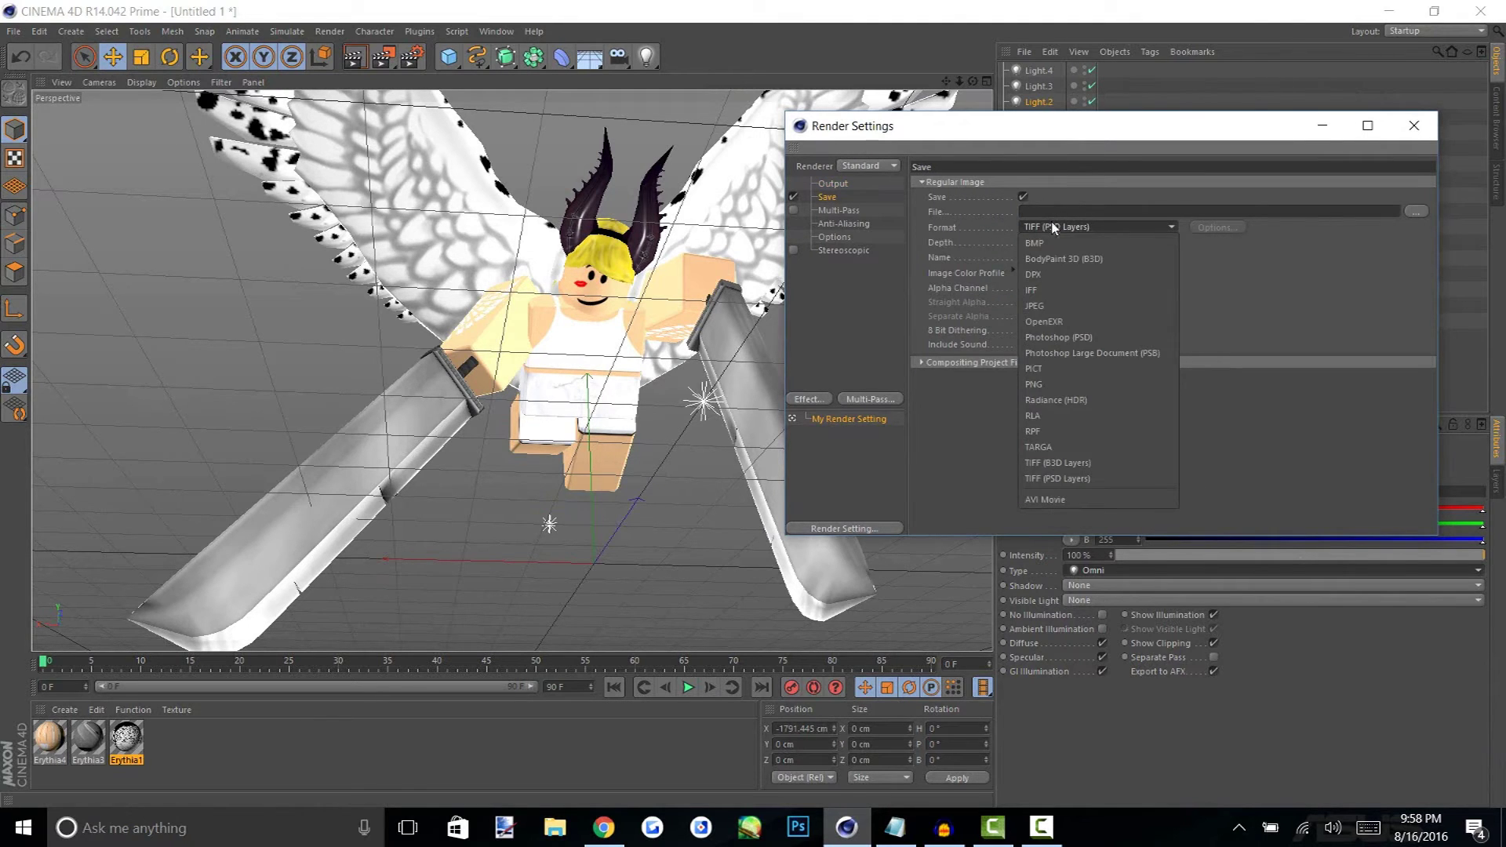
pyautogui.click(1058, 384)
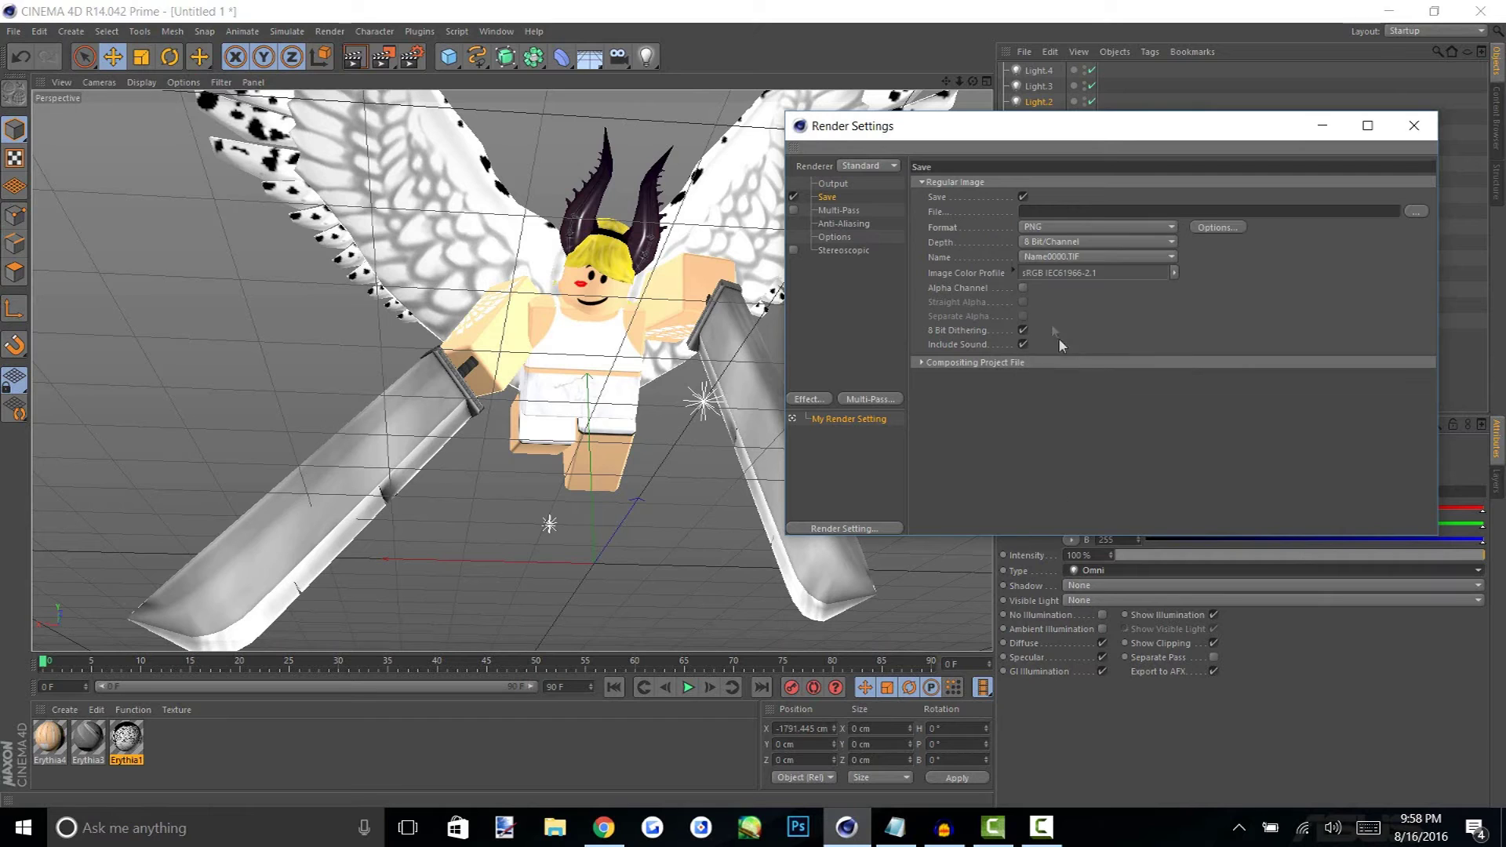
pyautogui.click(1023, 289)
# Set the render save file to 'Erythia wings' in the Pictures folder
pyautogui.click(1422, 210)
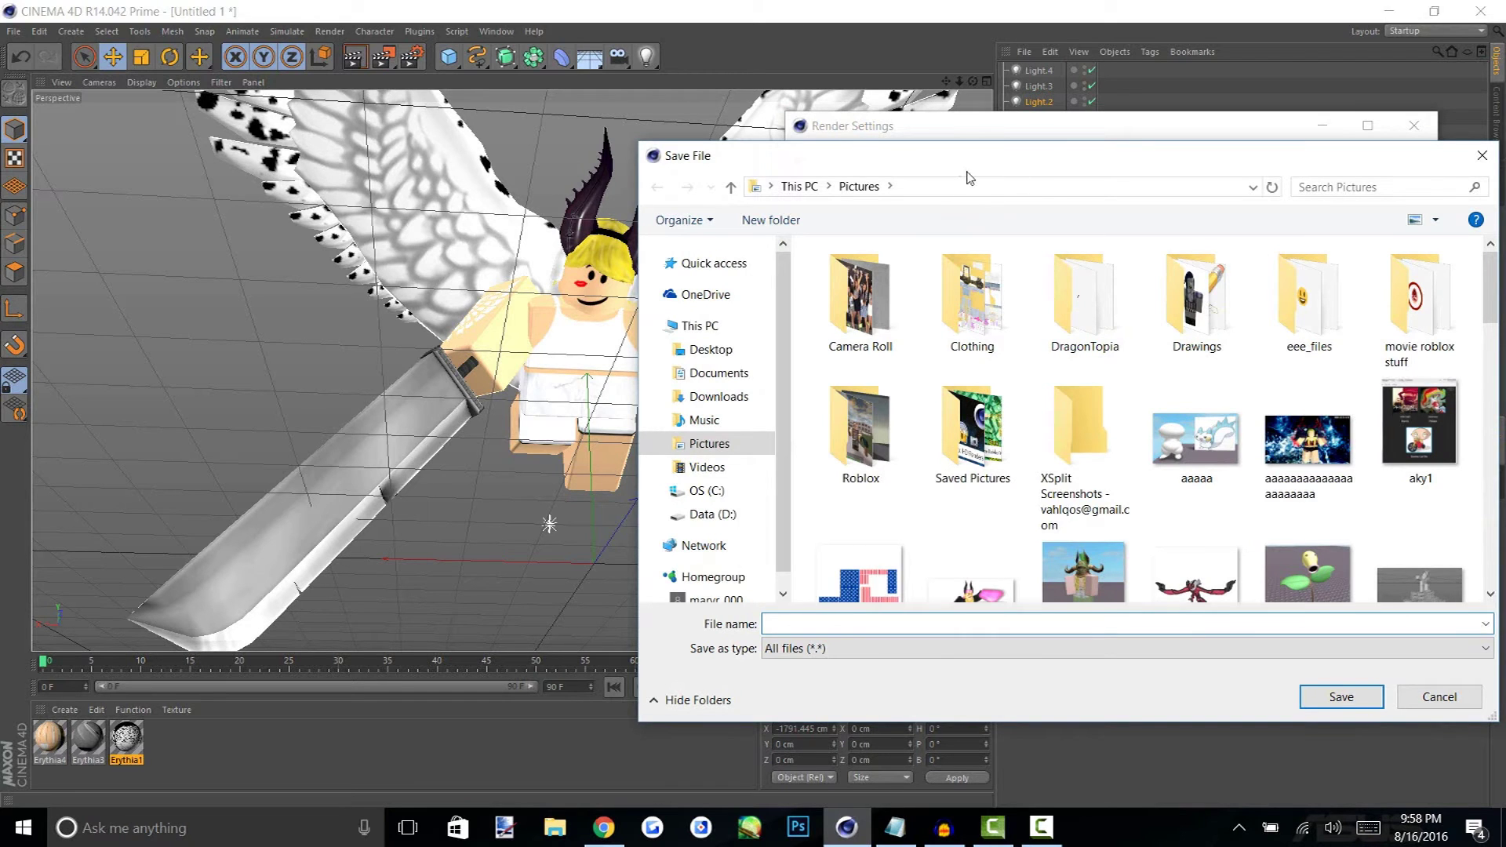
pyautogui.moveTo(969, 160); pyautogui.dragTo(806, 138)
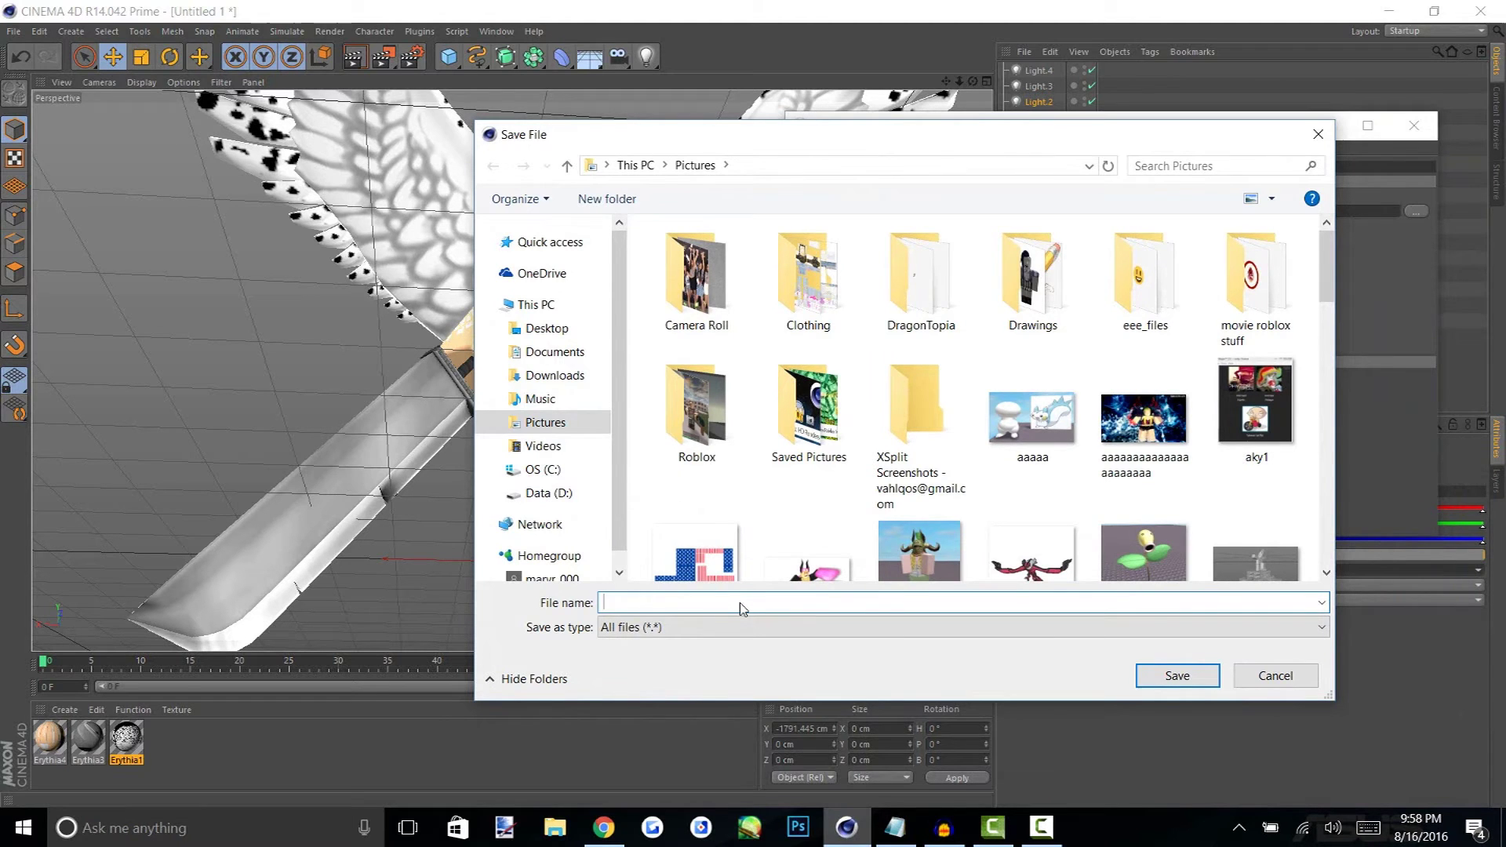
pyautogui.write('Erythia wings')
pyautogui.press('Return')
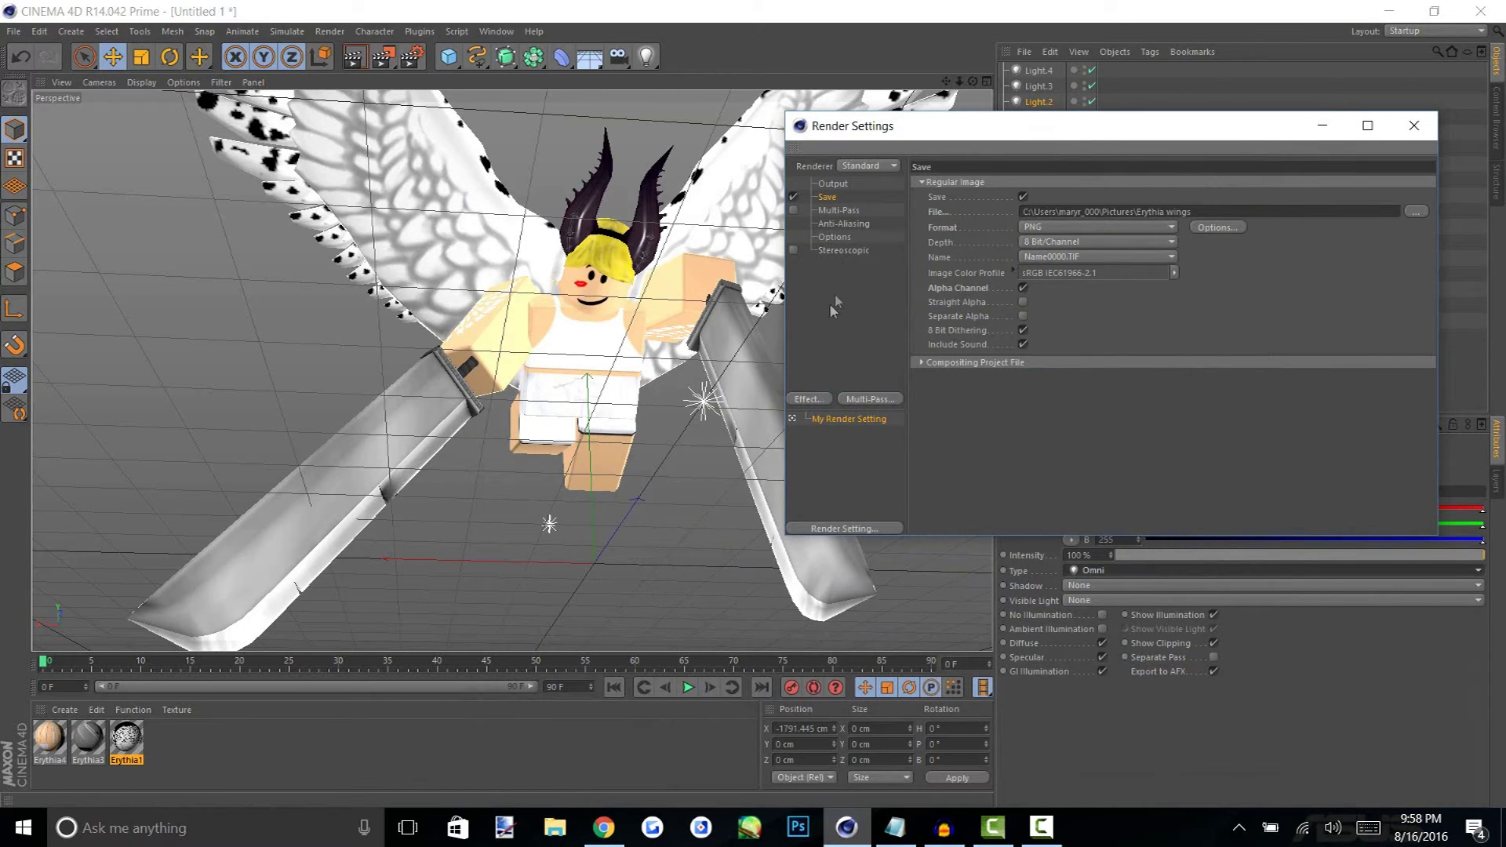
pyautogui.click(808, 399)
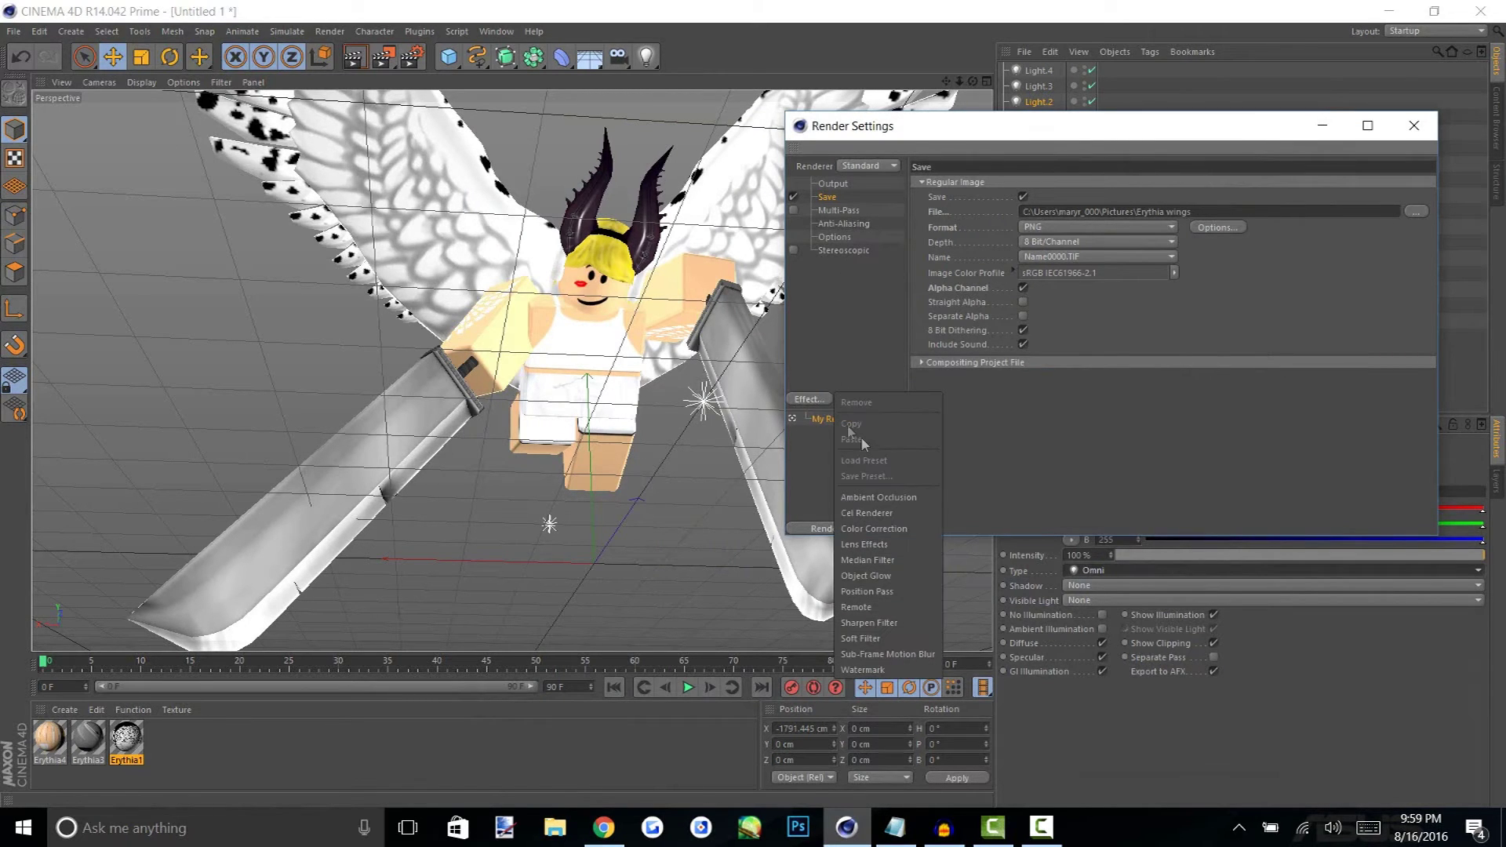
# Add Ambient Occlusion and Color Correction post effects to the render
pyautogui.click(891, 496)
pyautogui.click(808, 399)
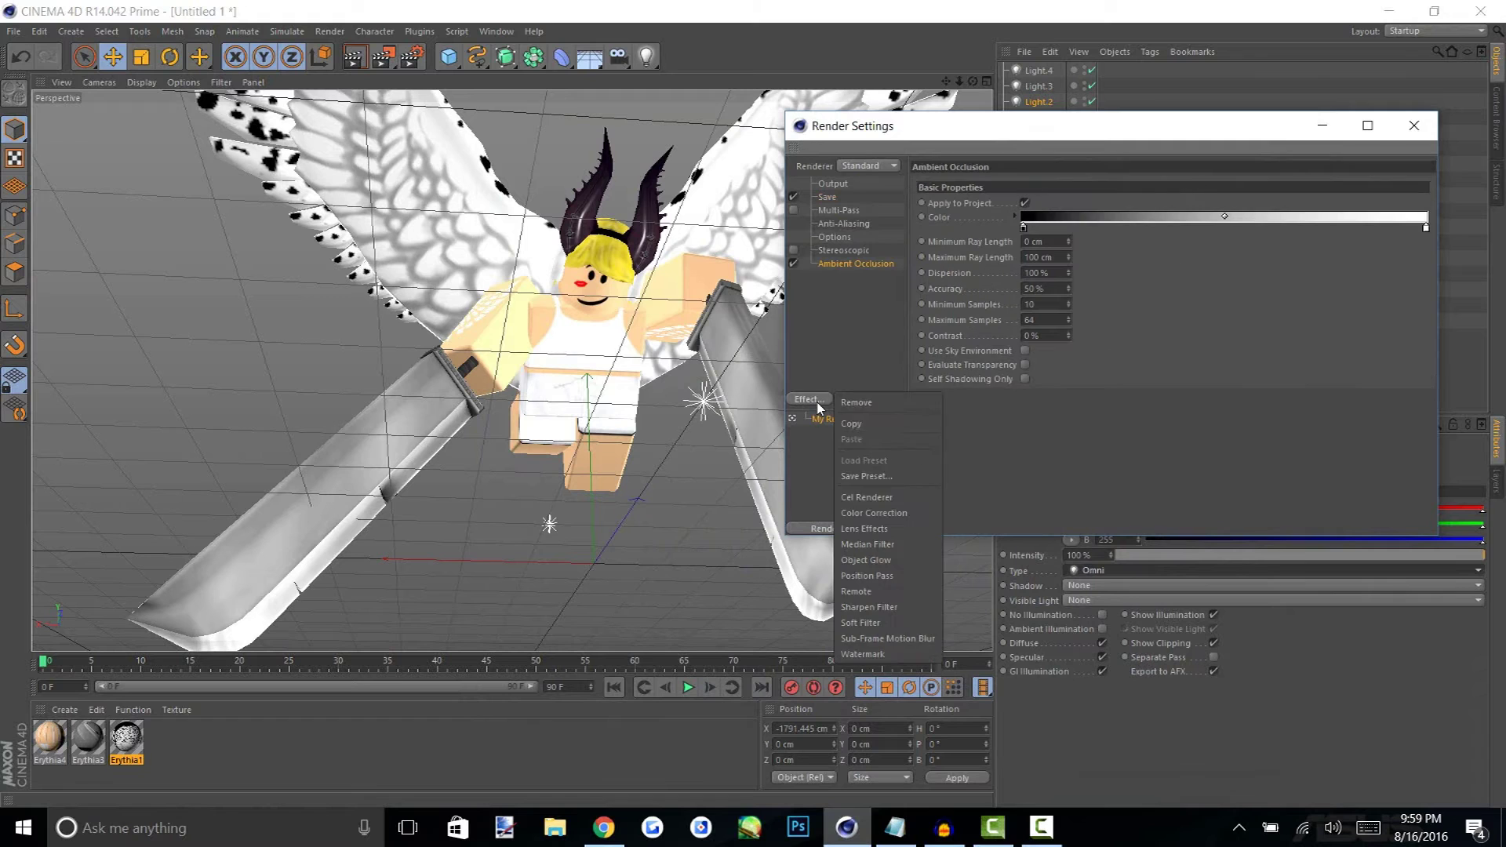
pyautogui.click(914, 513)
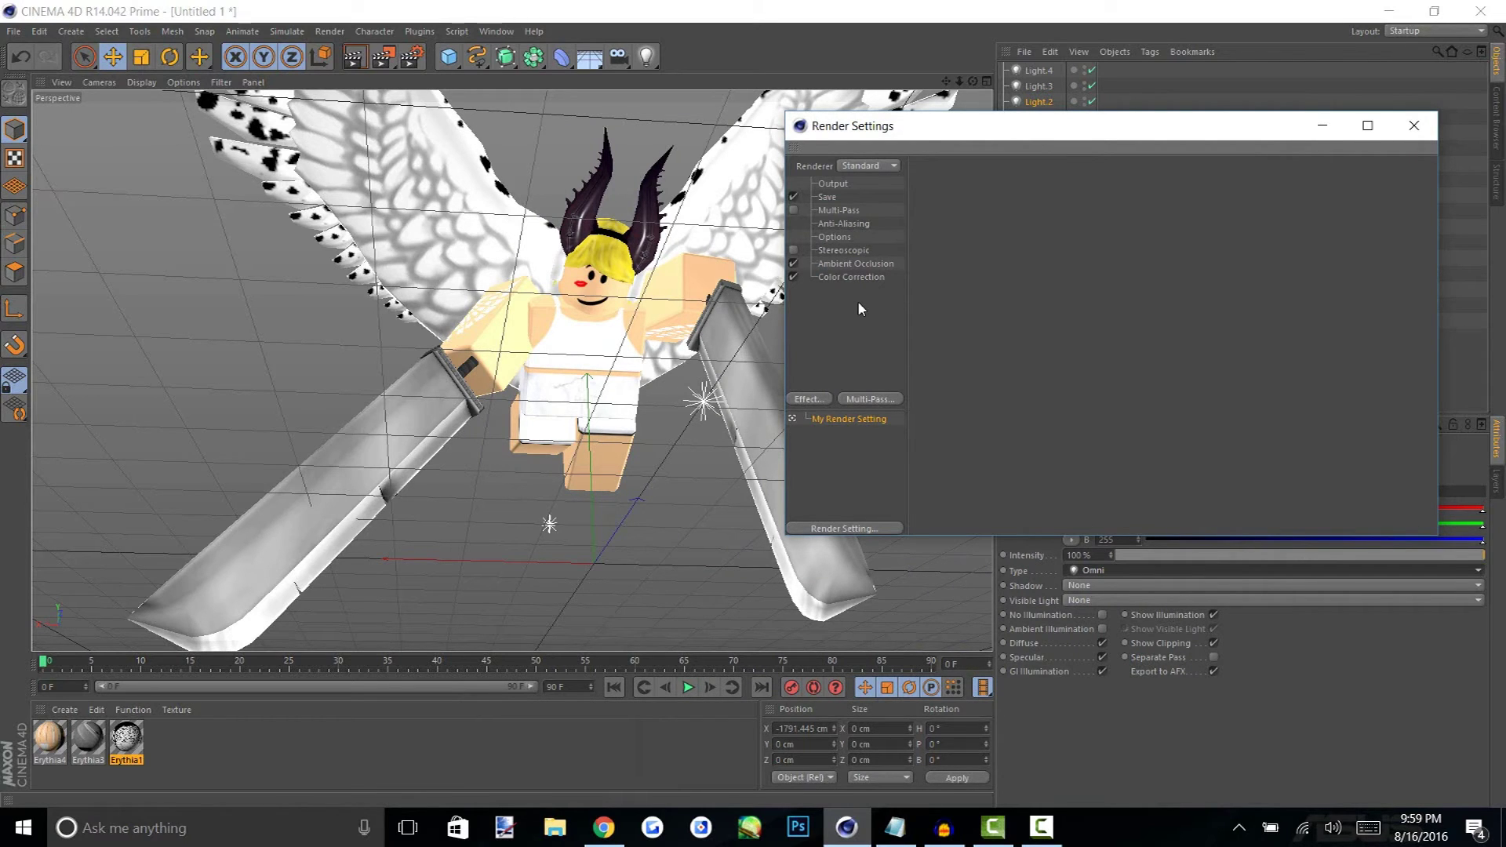
# Set anti-aliasing to Best, close Render Settings, and start a quick viewport render
pyautogui.click(848, 225)
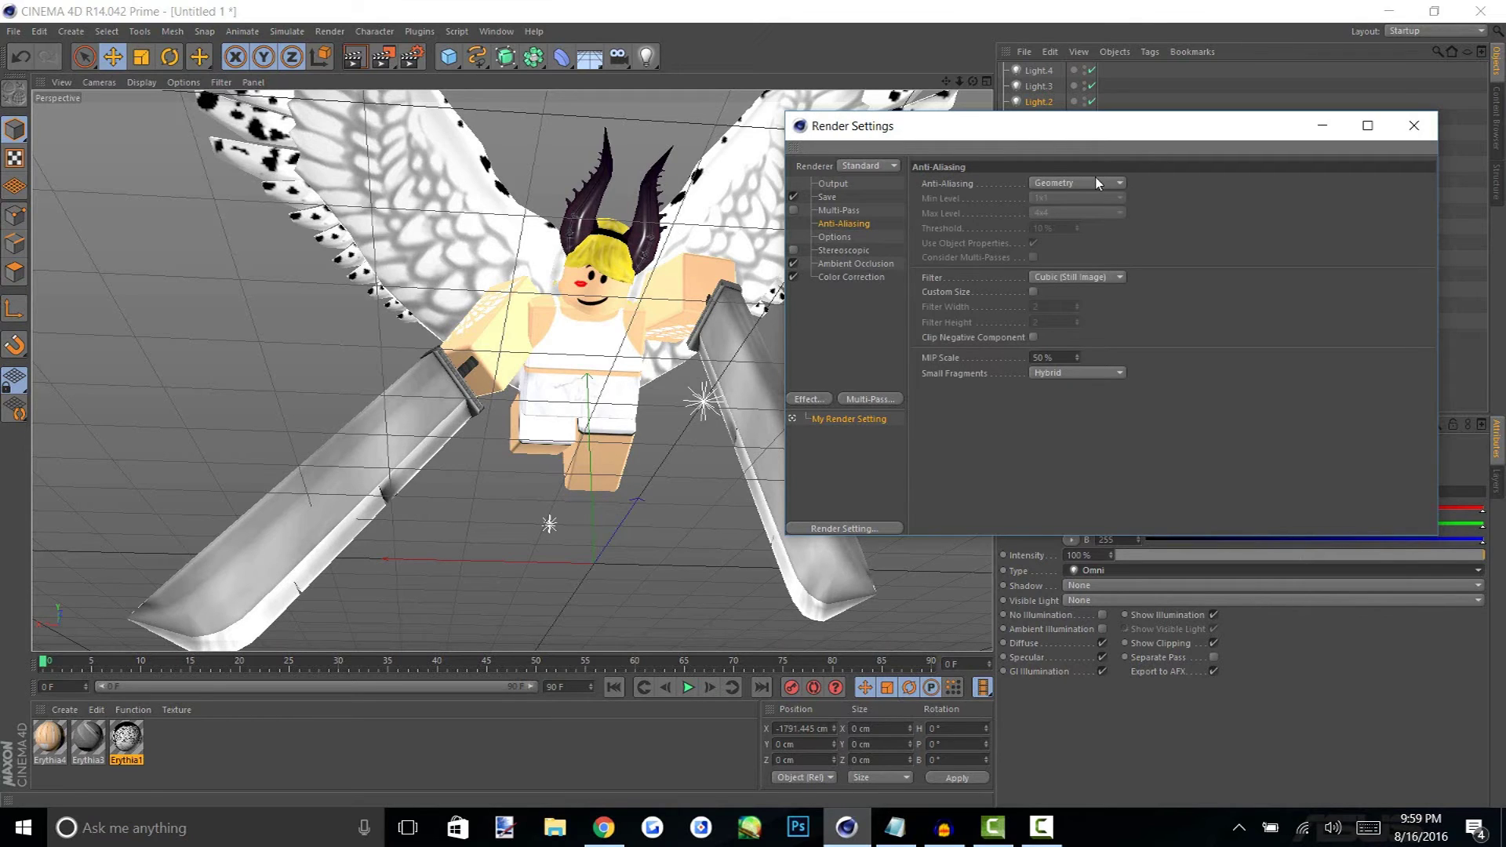
pyautogui.click(1057, 188)
pyautogui.click(1056, 215)
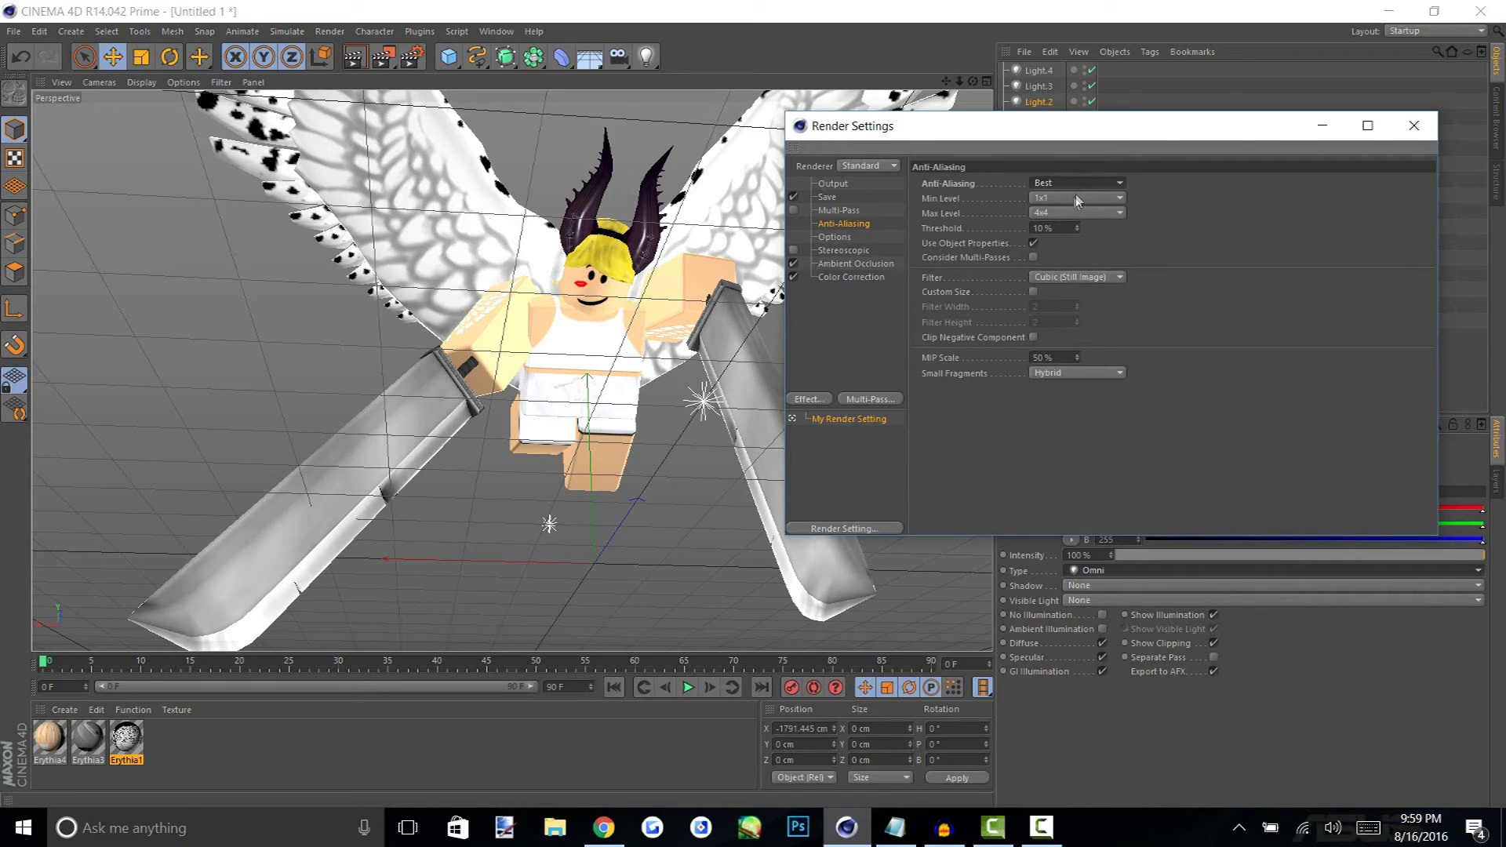
pyautogui.click(1076, 199)
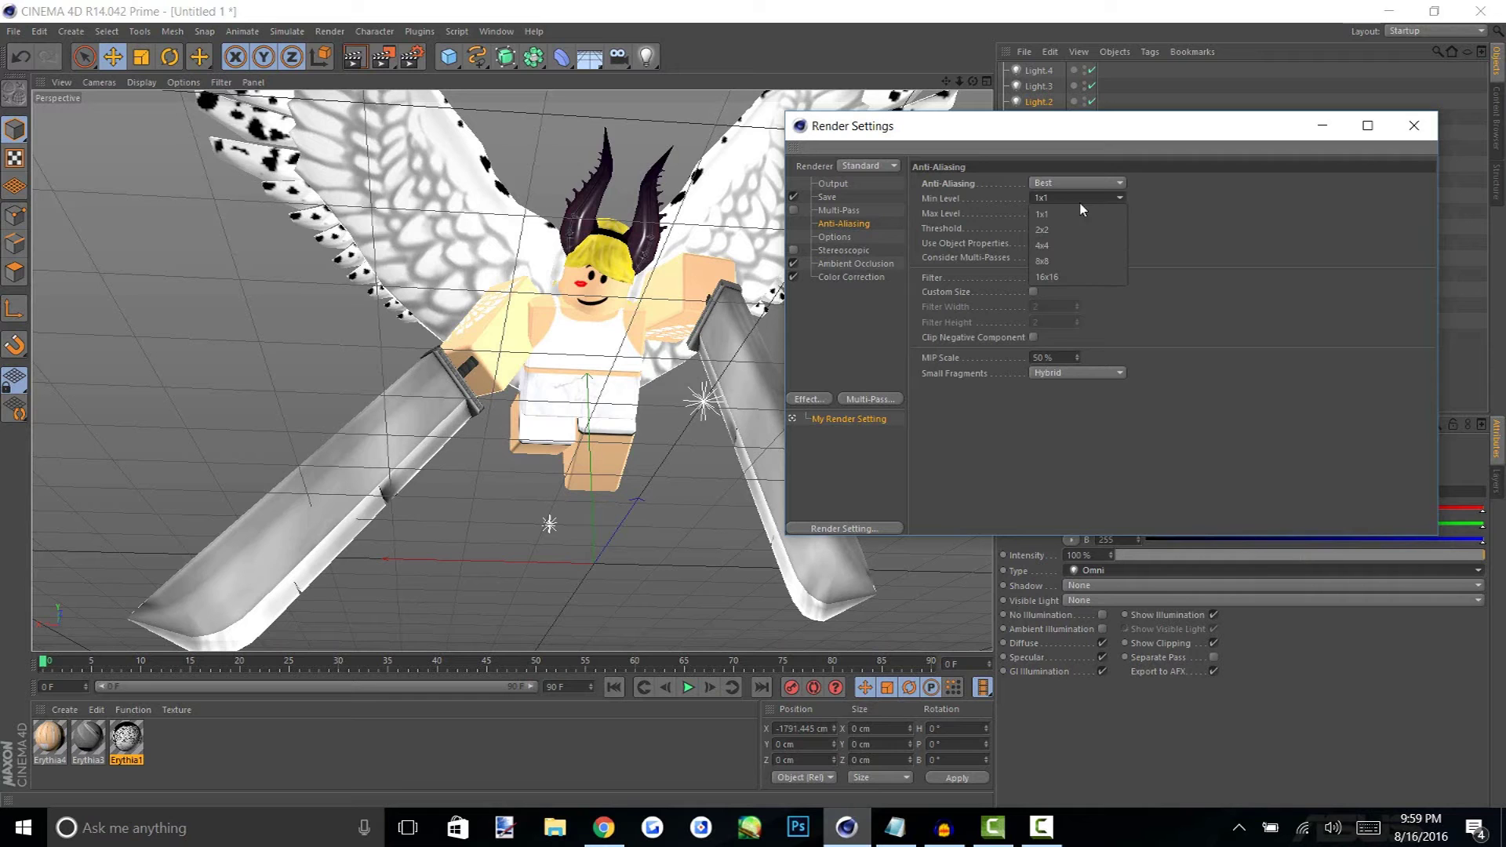
pyautogui.click(1414, 126)
pyautogui.click(356, 61)
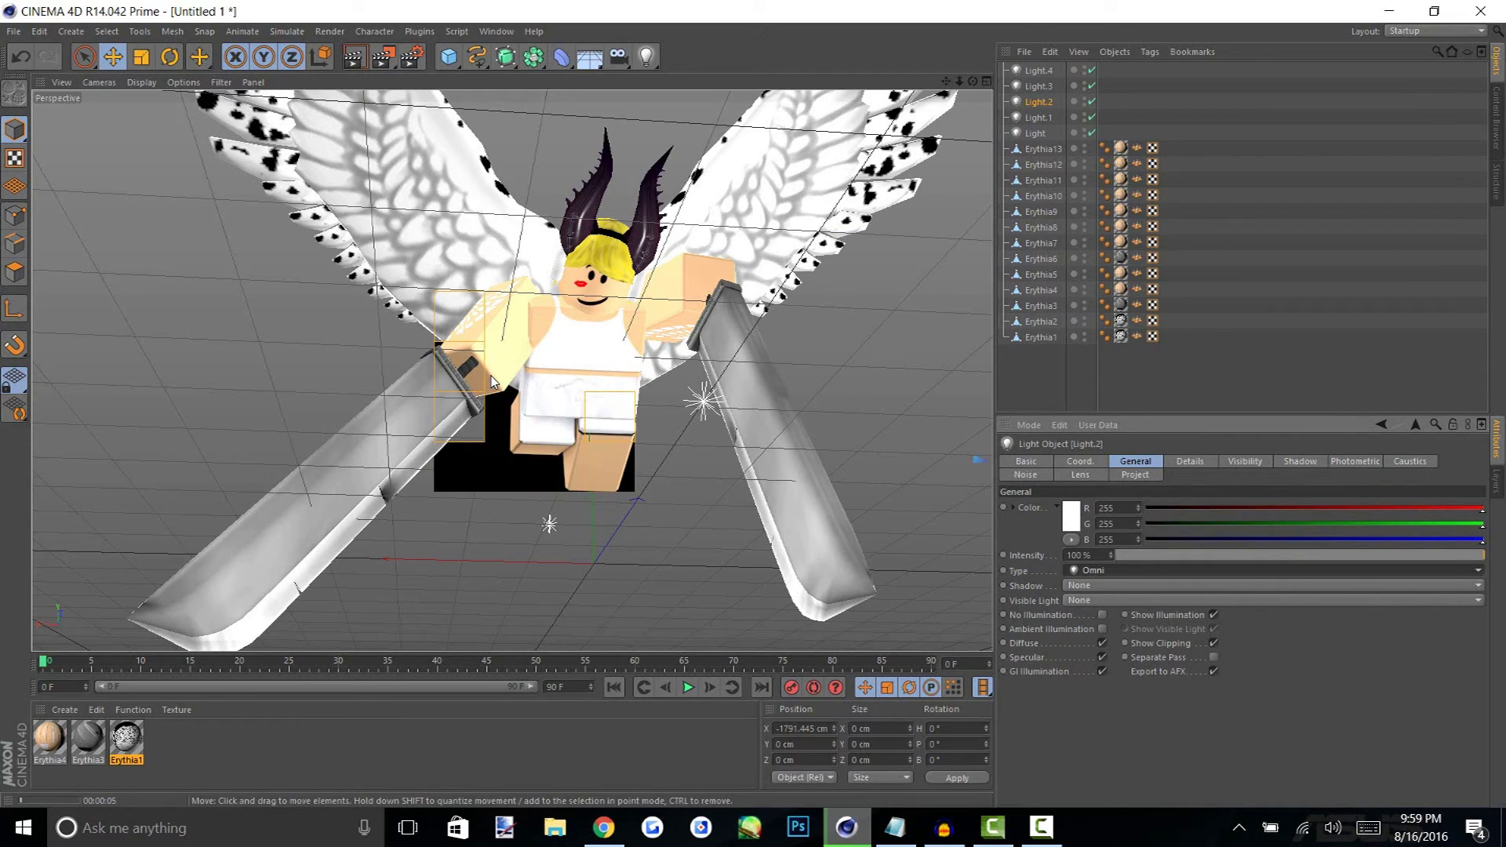
# Bring the c4d tutorial notes in Notepad back to the front
pyautogui.click(895, 828)
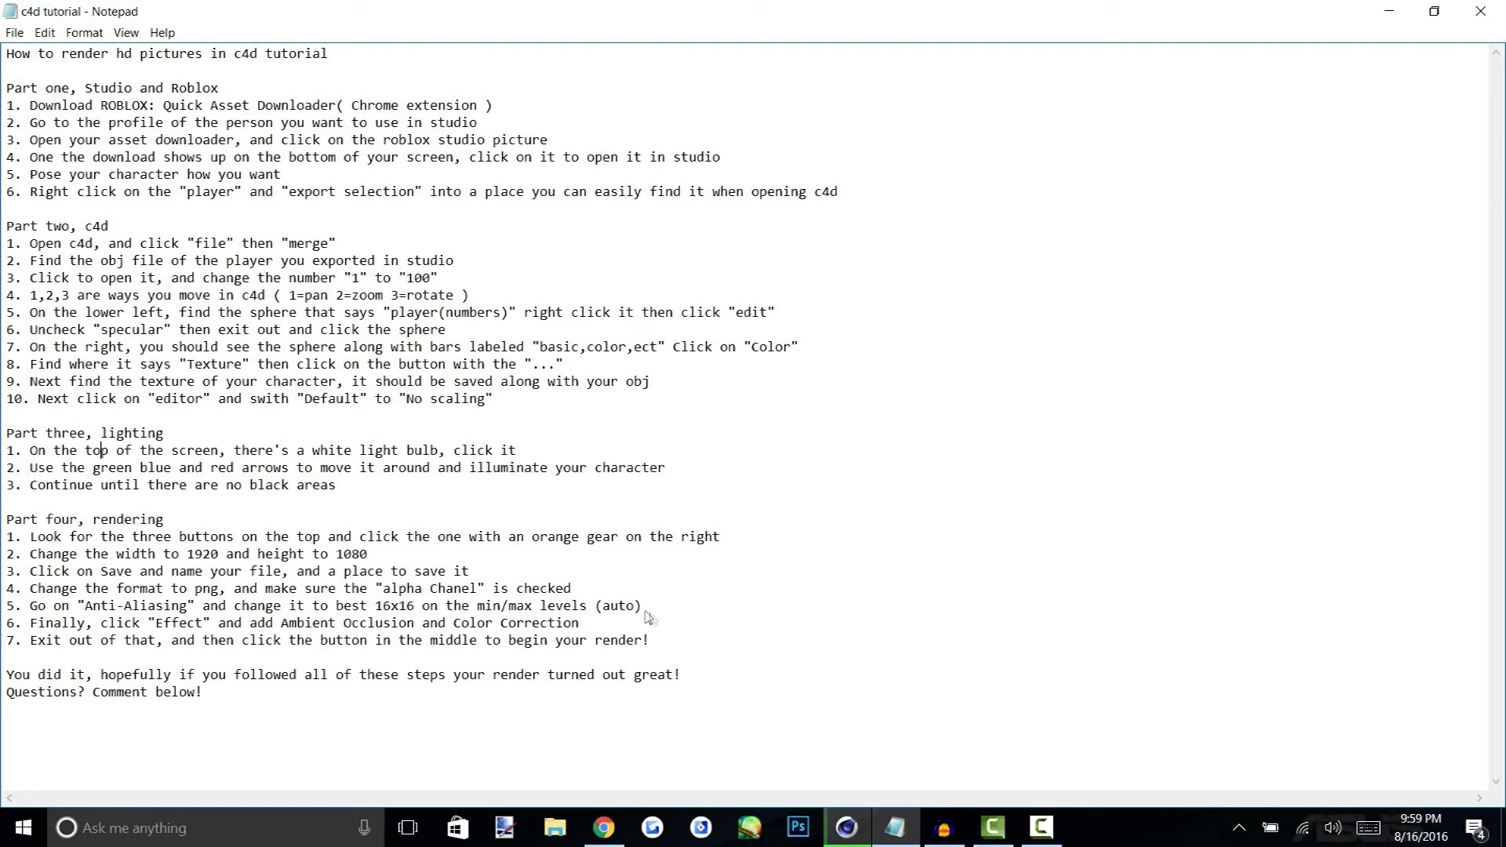
# Replace 'auto' in the Part four anti-aliasing step with '16x16 will take the longest!', then return to Cinema 4D
pyautogui.moveTo(636, 609); pyautogui.dragTo(604, 616)
pyautogui.write('16x16 will take th')
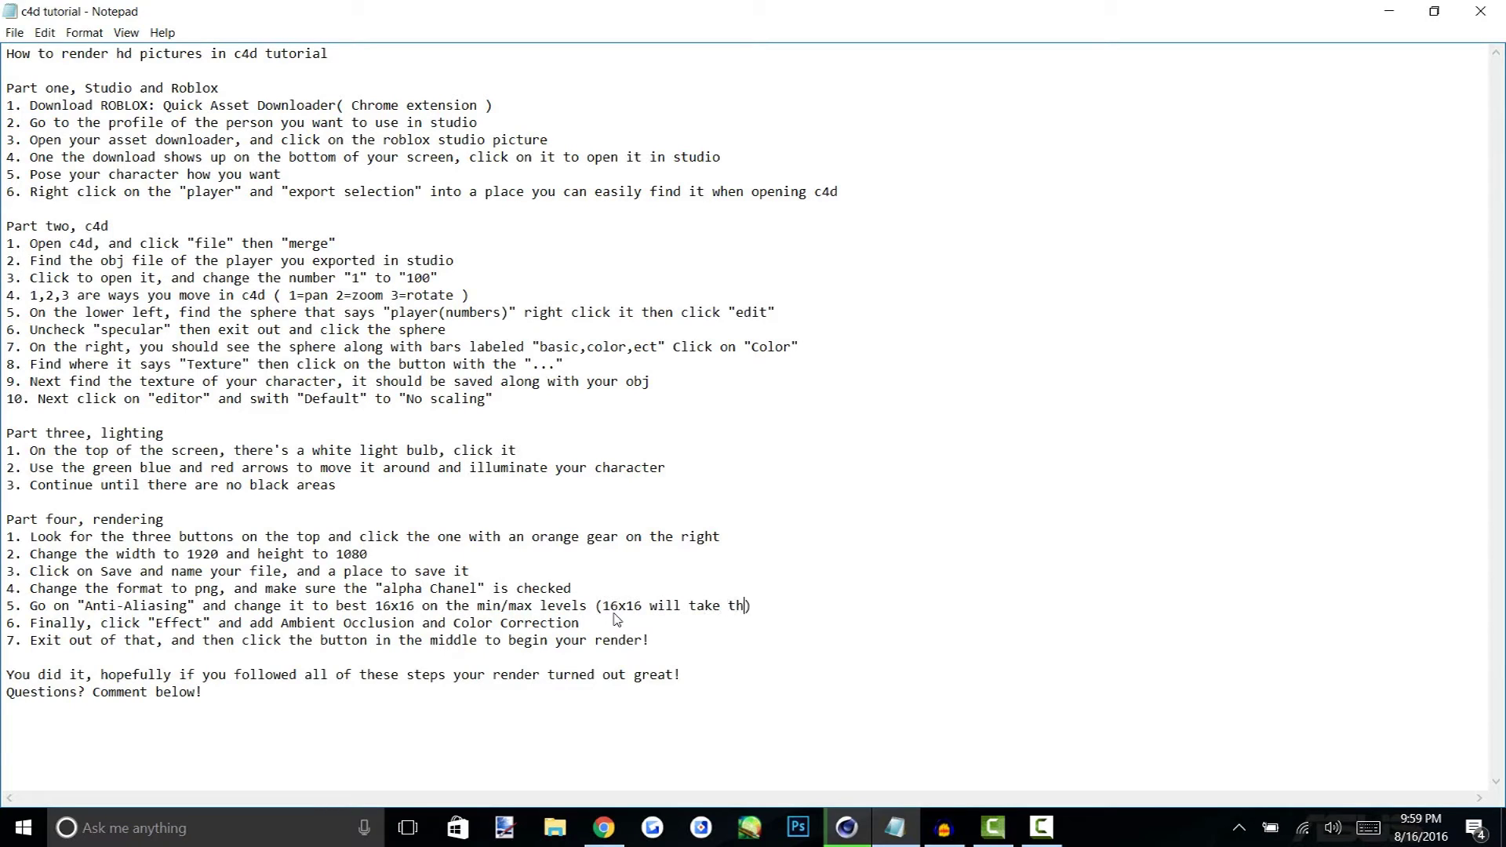
pyautogui.write('e longest!!')
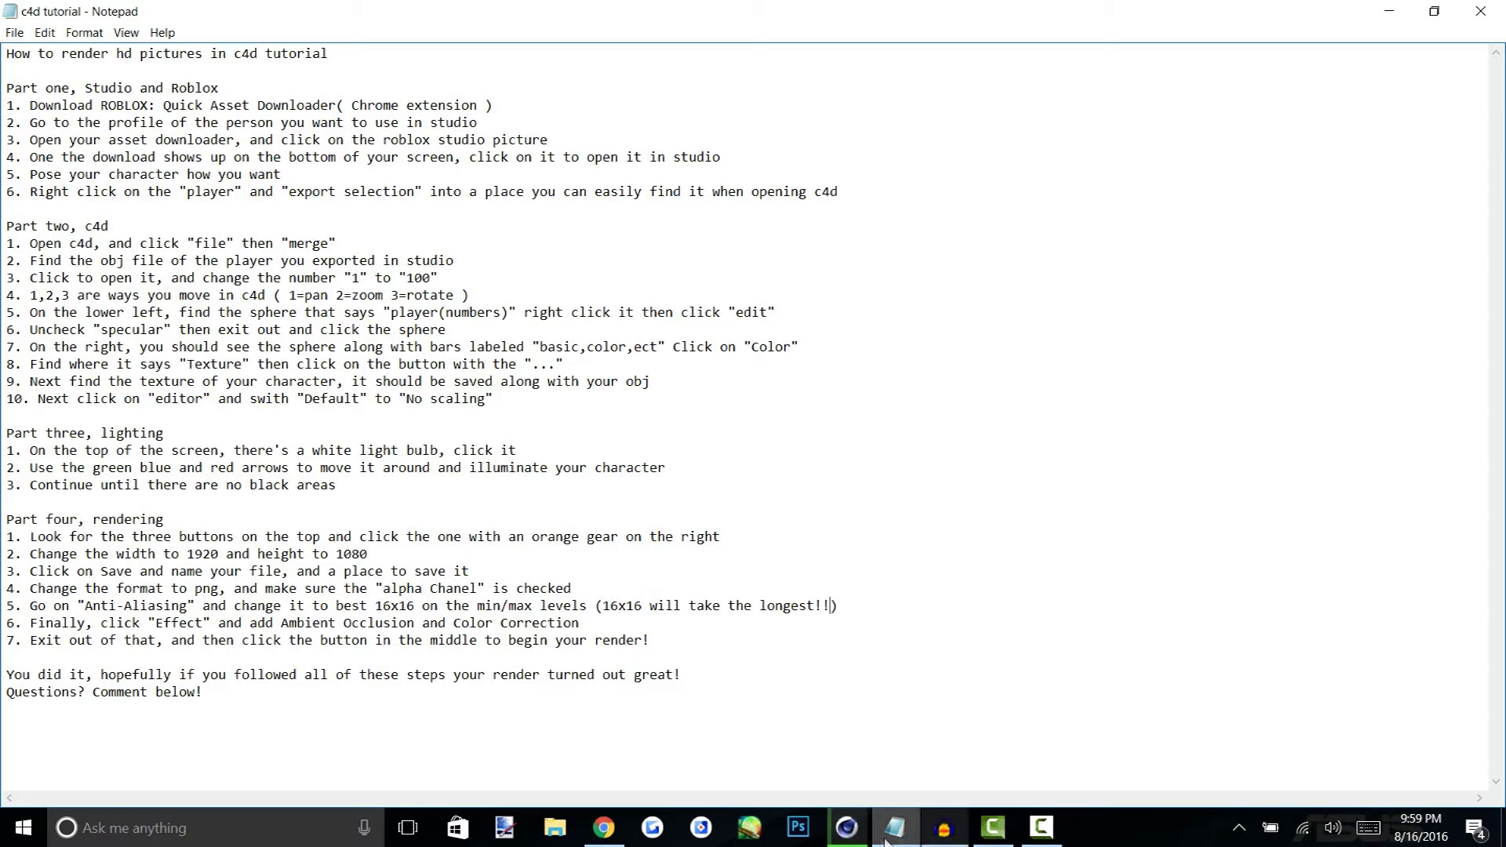
pyautogui.click(855, 830)
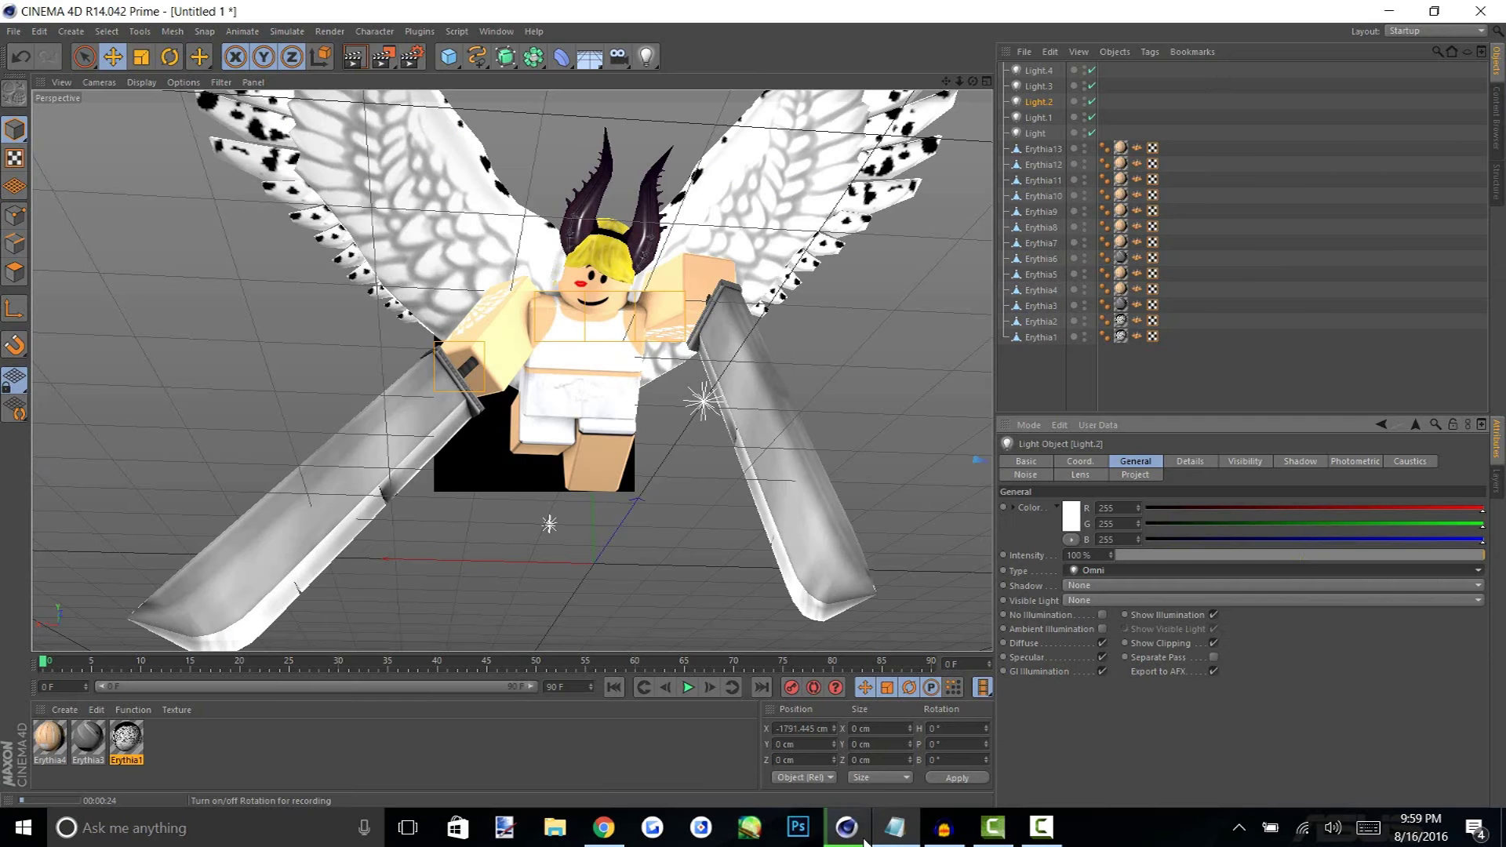
# Clear the test render and orbit the perspective view to frame the winged avatar from a lower angle
pyautogui.click(596, 778)
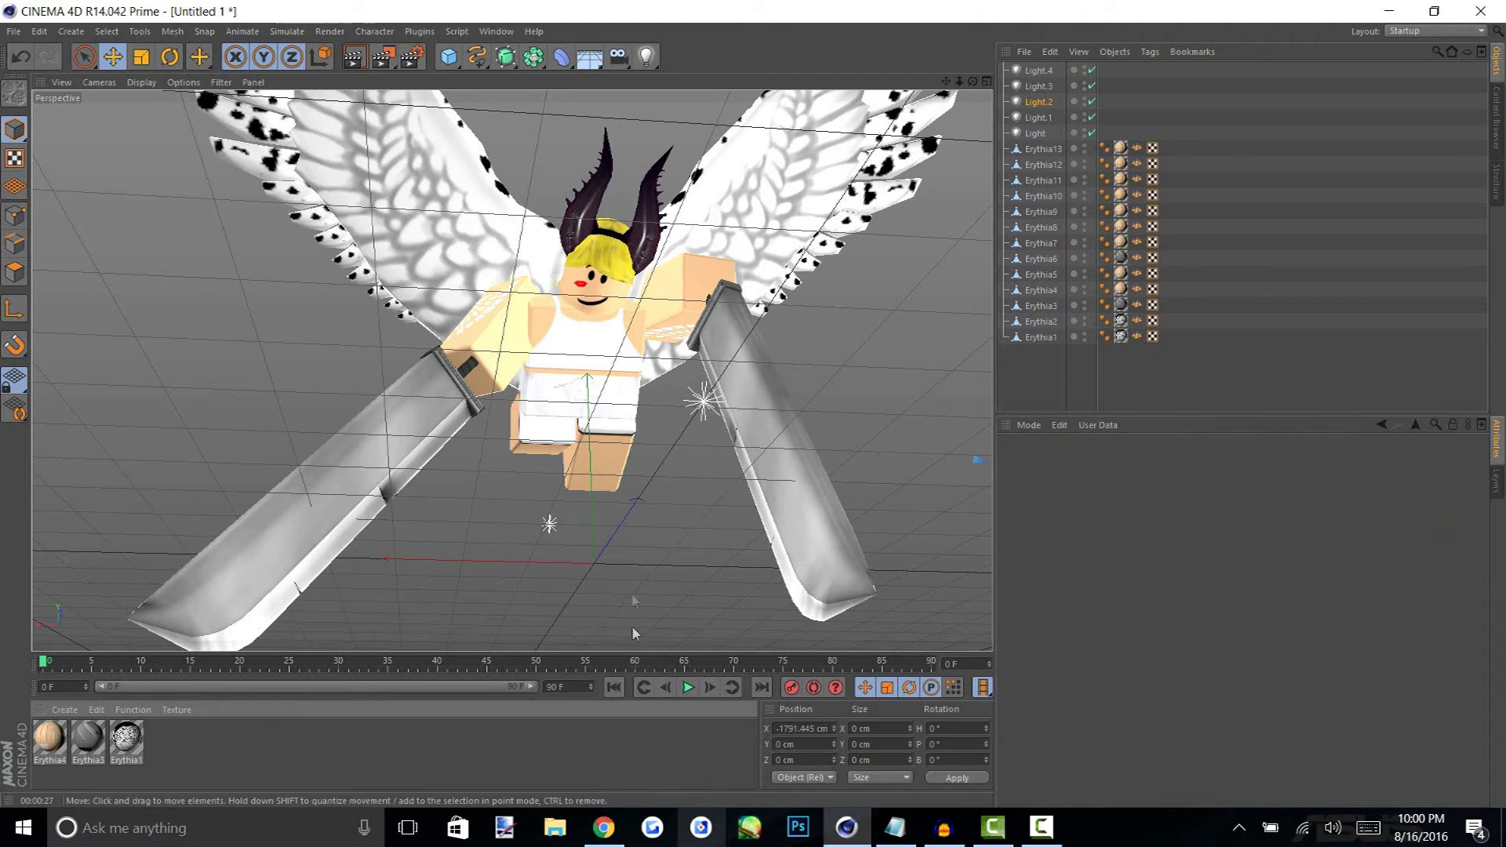
pyautogui.keyDown('alt'); pyautogui.moveTo(633, 439); pyautogui.dragTo(648, 343); pyautogui.keyUp('alt')
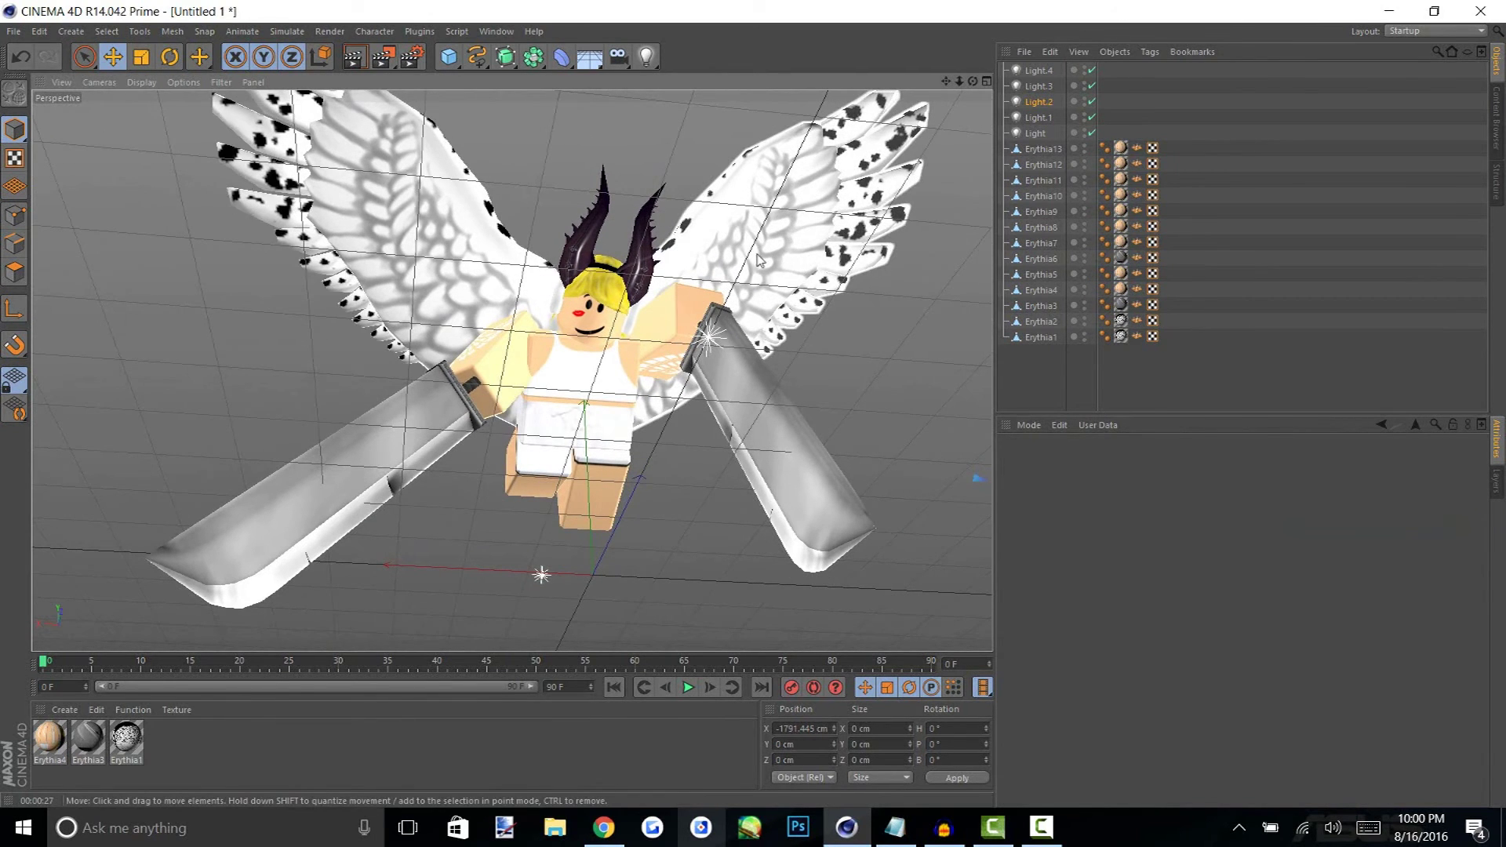
pyautogui.keyDown('alt'); pyautogui.moveTo(757, 259); pyautogui.dragTo(737, 333); pyautogui.keyUp('alt')
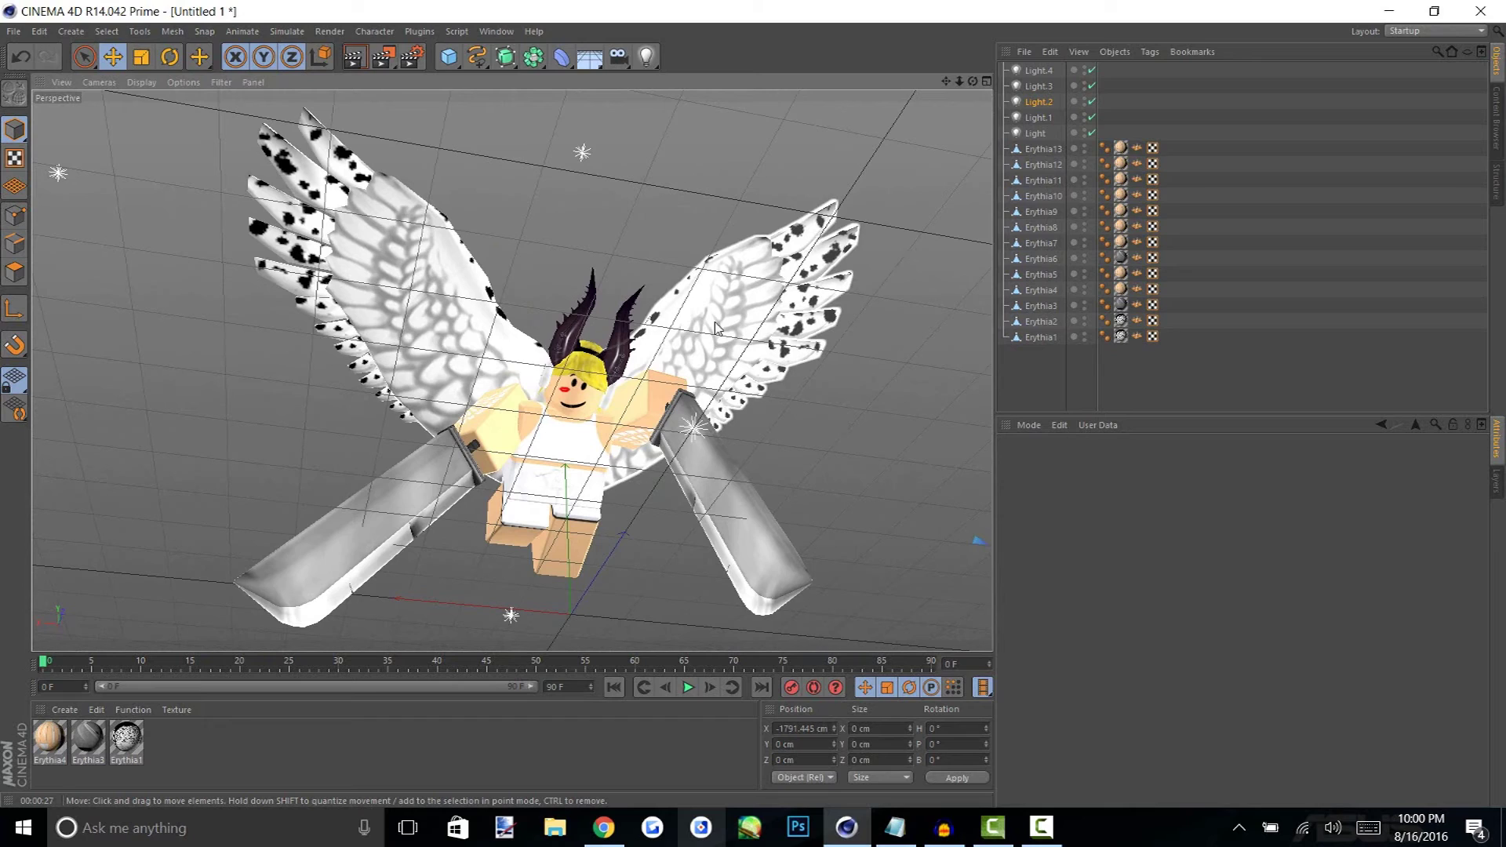
pyautogui.keyDown('alt'); pyautogui.moveTo(715, 327); pyautogui.dragTo(869, 389); pyautogui.keyUp('alt')
pyautogui.keyDown('alt'); pyautogui.moveTo(829, 390); pyautogui.dragTo(782, 442); pyautogui.keyUp('alt')
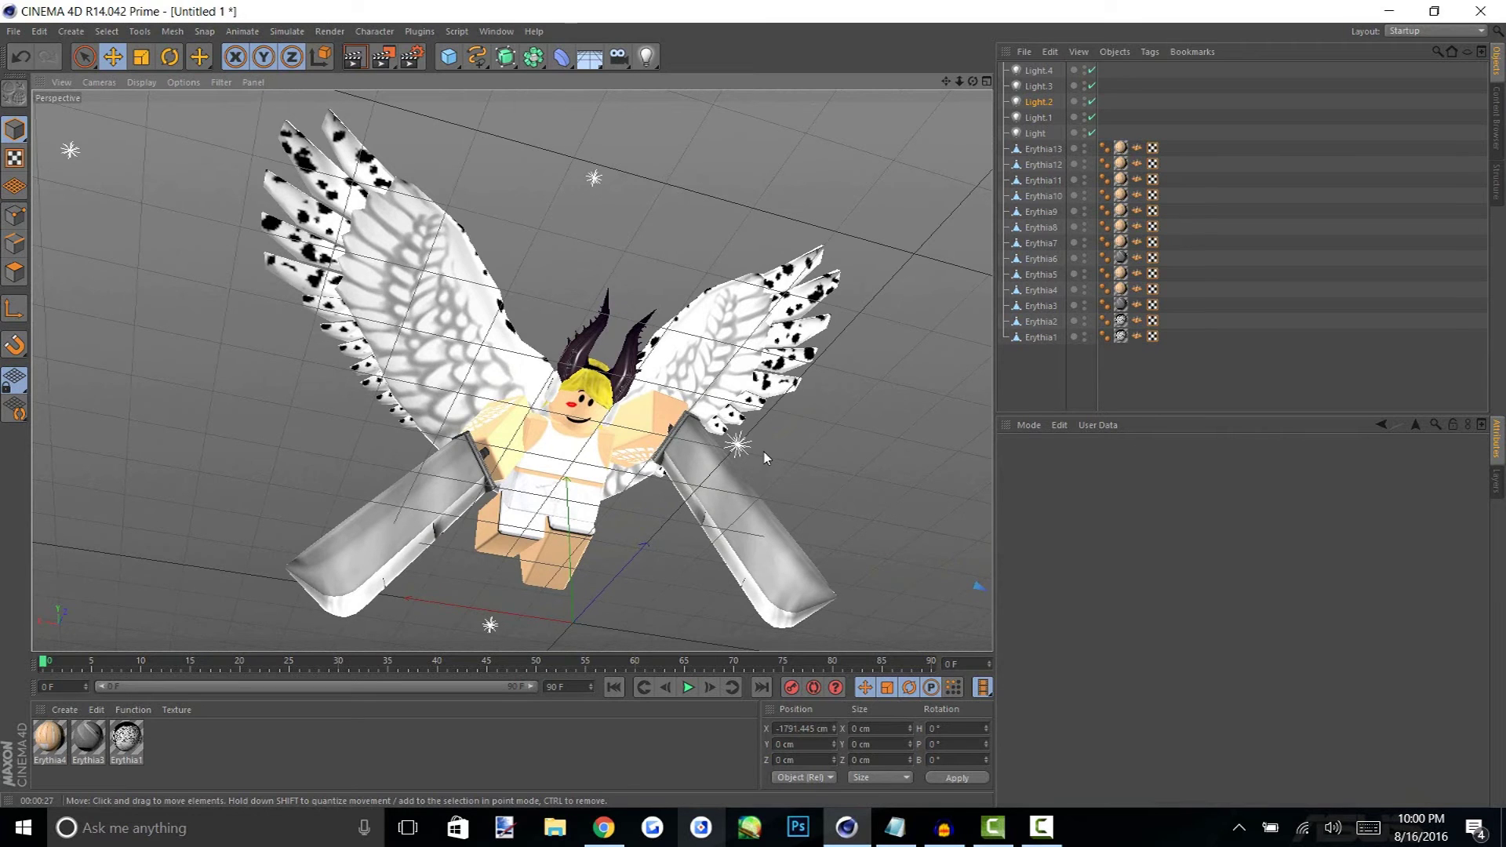
# Set the anti-aliasing Min Level to 8x8 in Render Settings and close the dialog
pyautogui.click(405, 62)
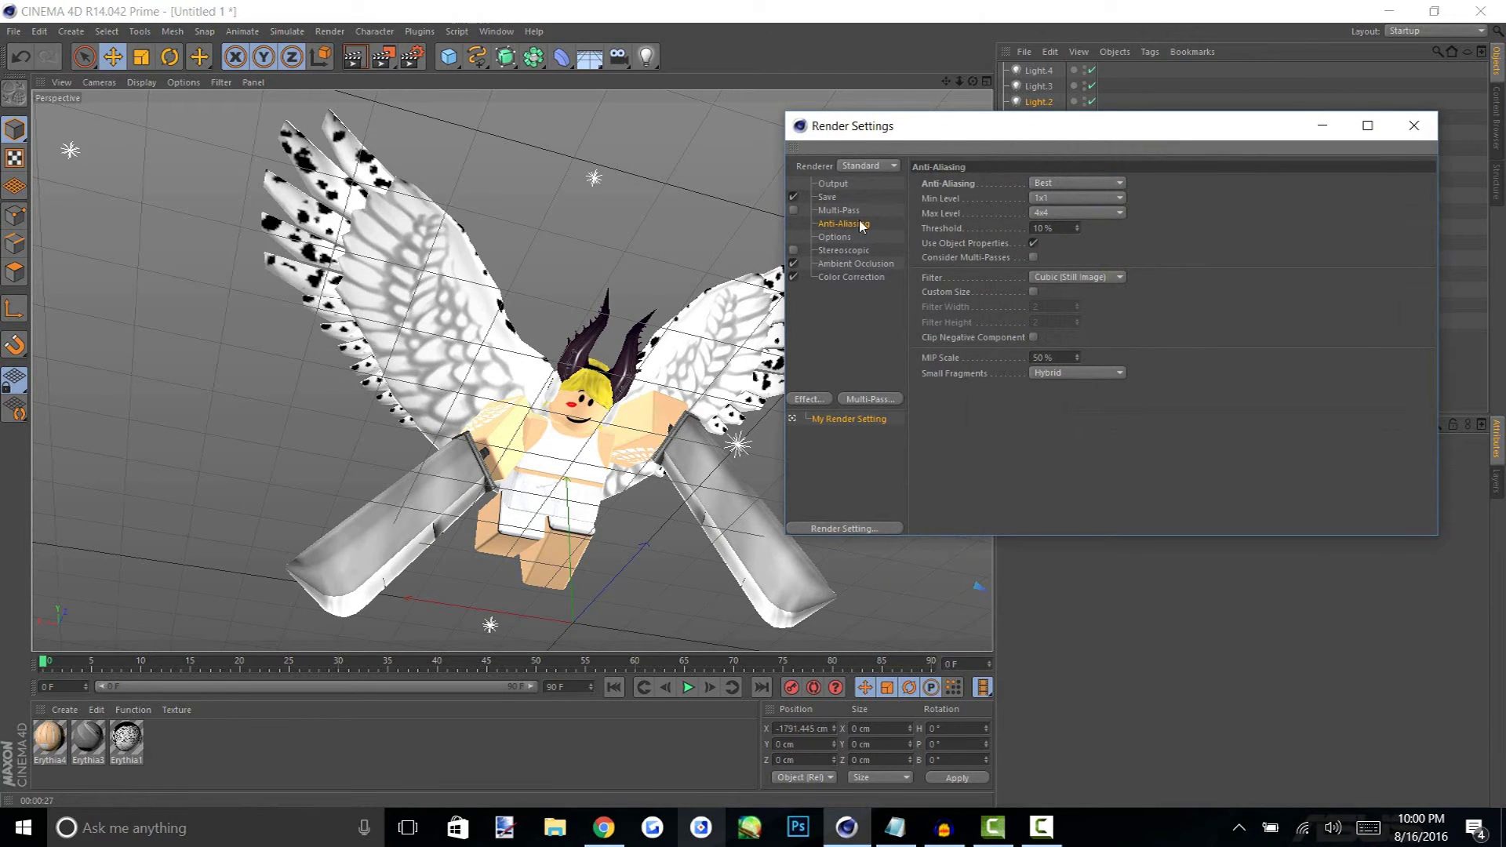
pyautogui.click(1081, 197)
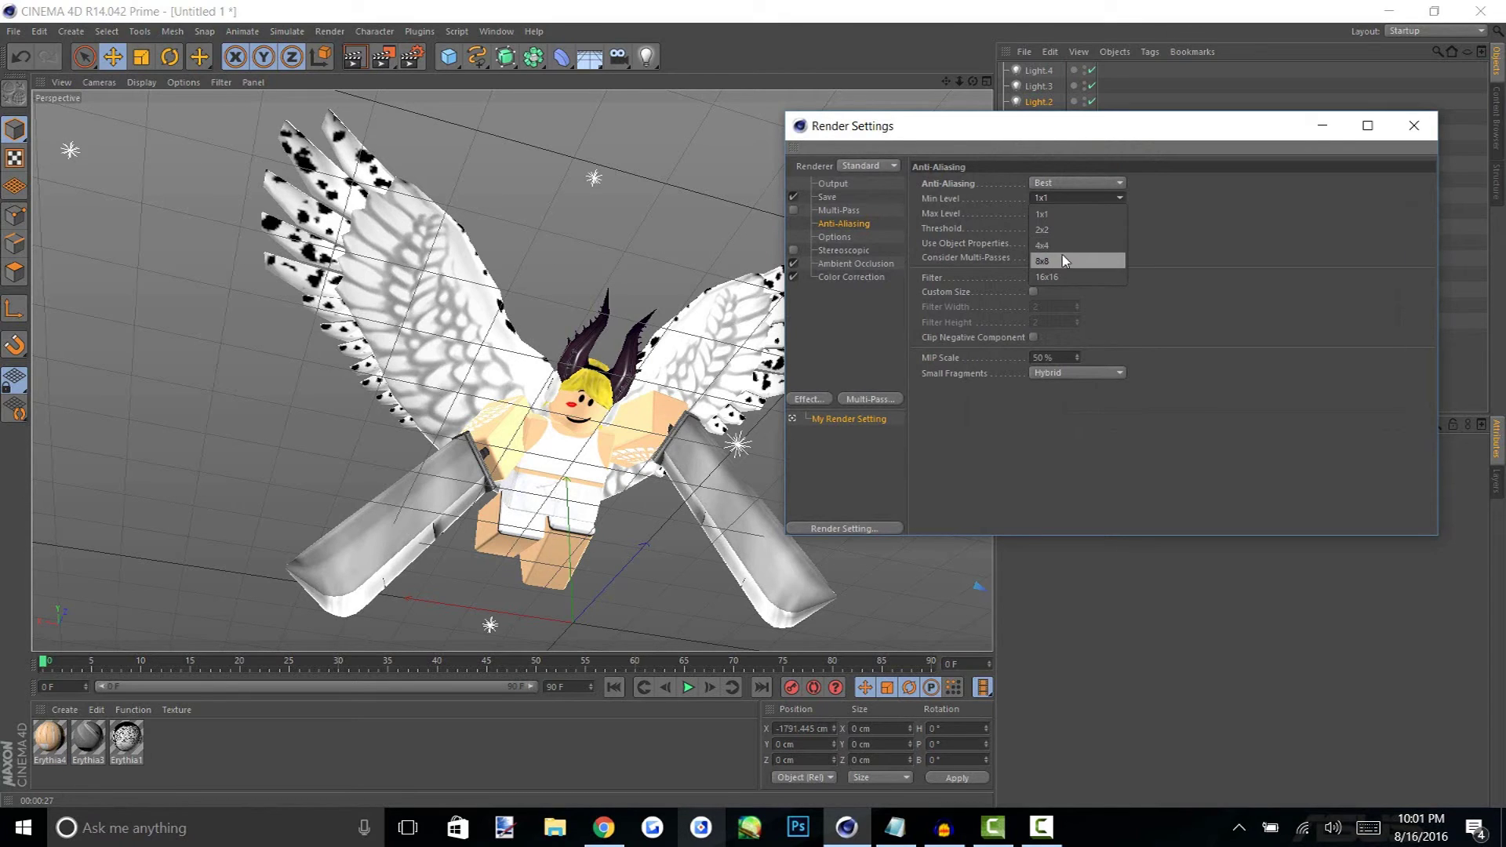
pyautogui.click(1067, 260)
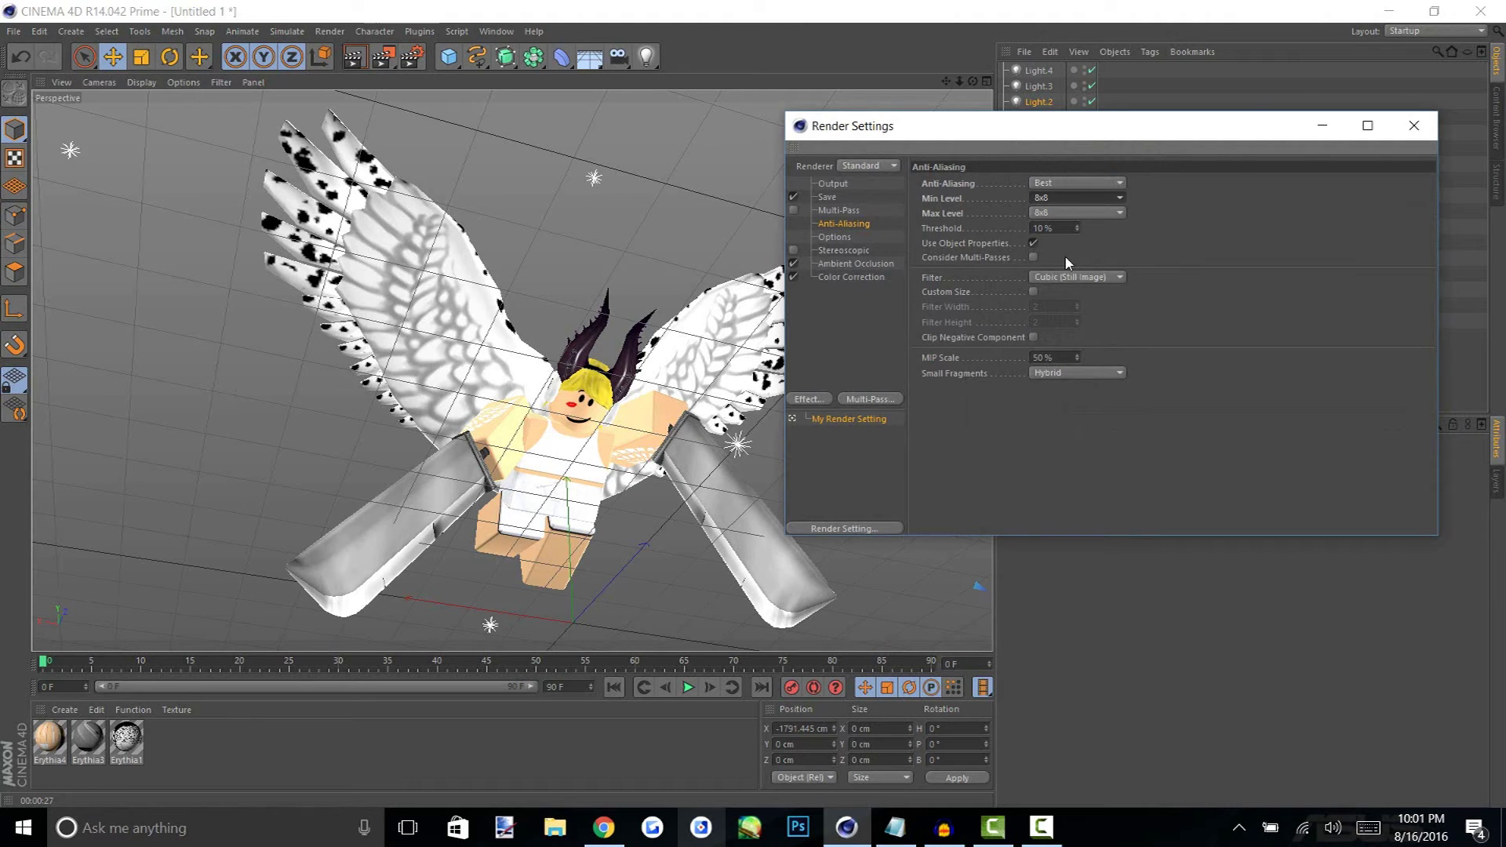
pyautogui.click(1410, 124)
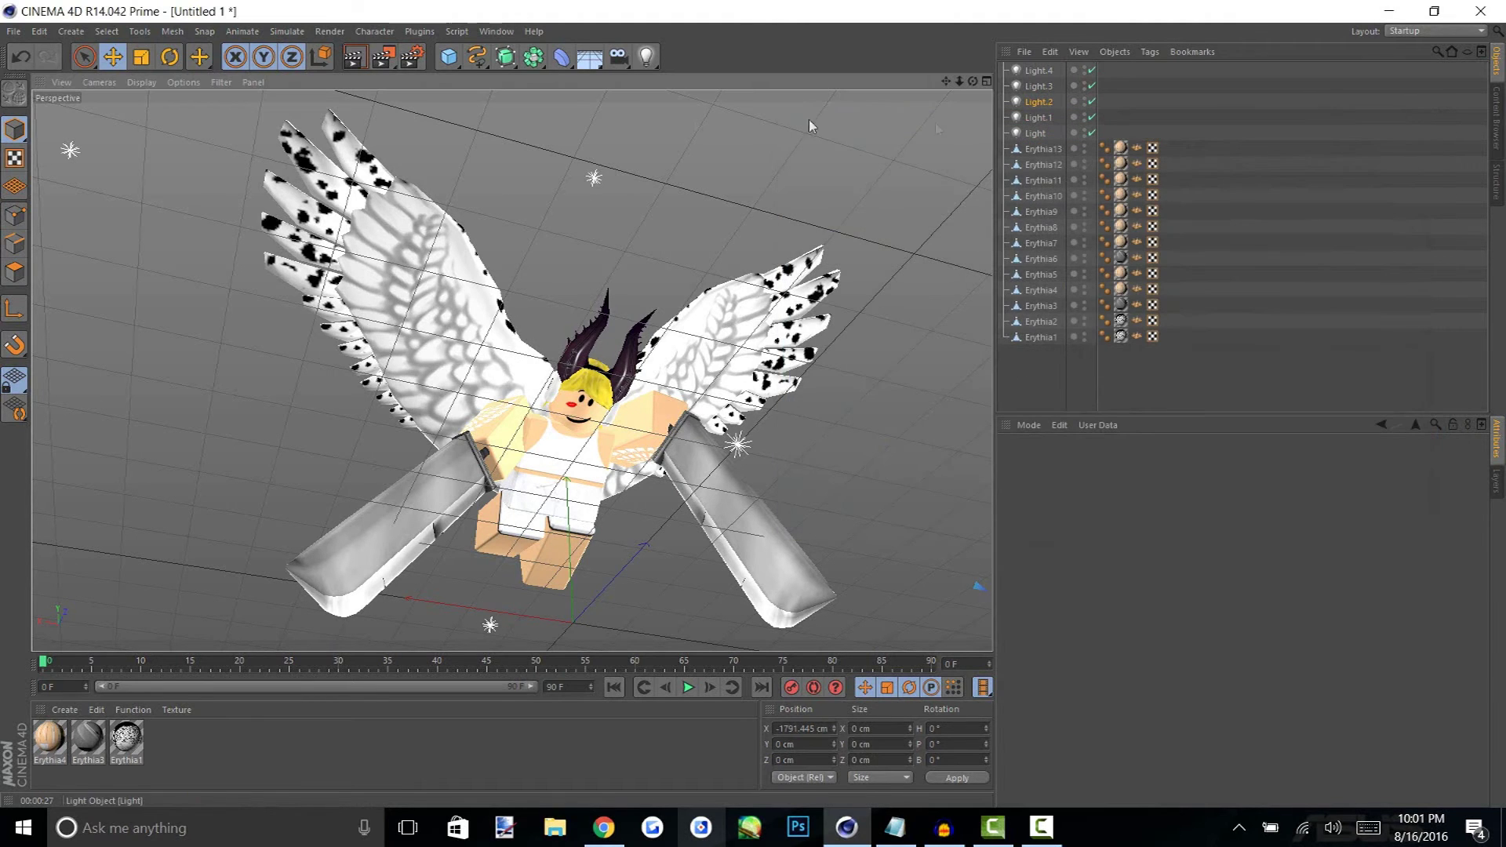
# Render the final 1920x1080 image to the Picture Viewer, repositioning and zooming out the viewer
pyautogui.click(386, 57)
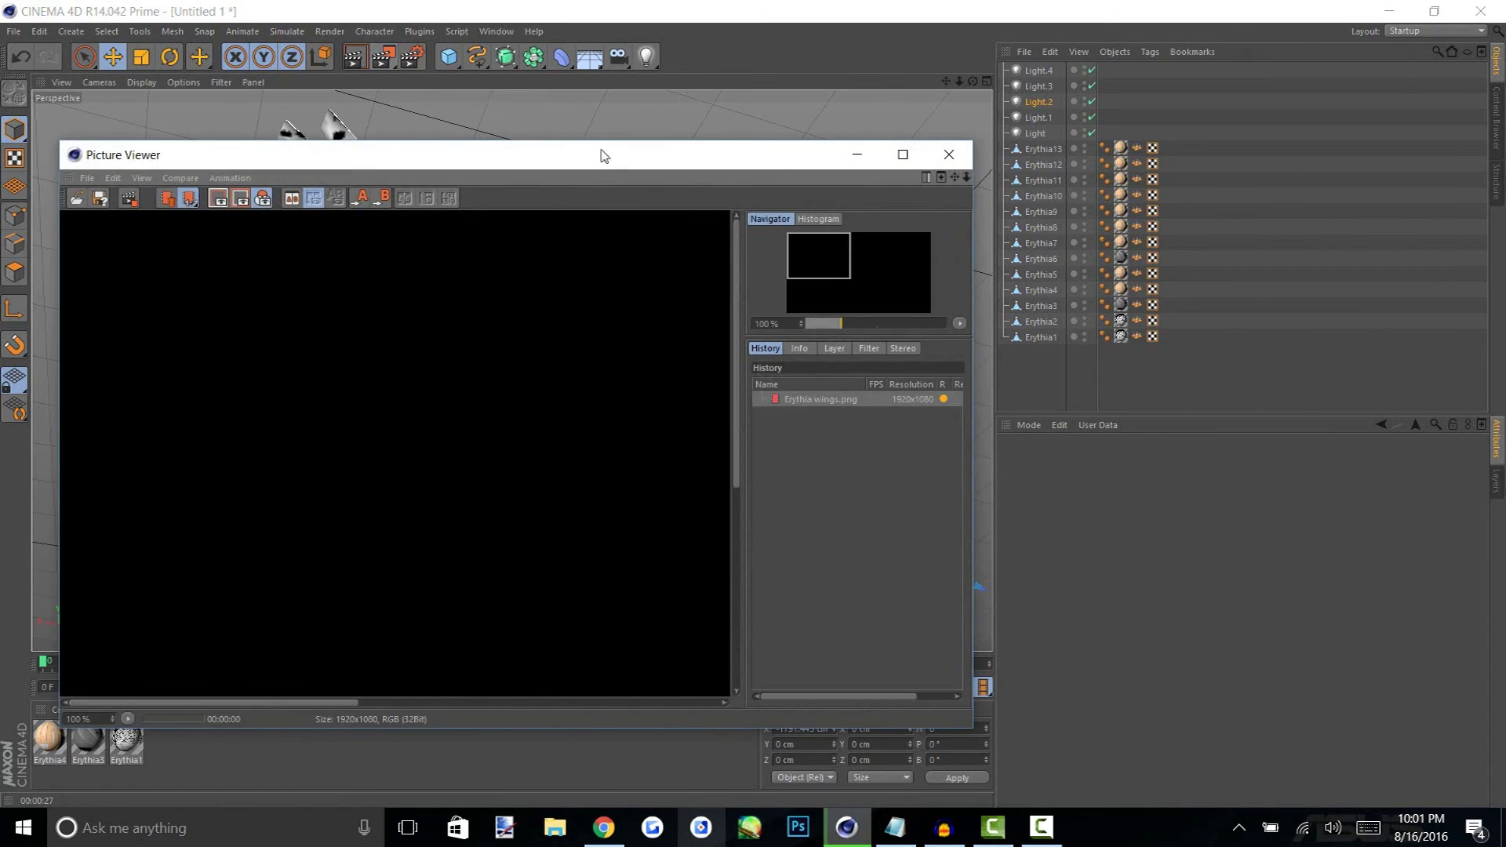
pyautogui.moveTo(604, 155); pyautogui.dragTo(662, 103)
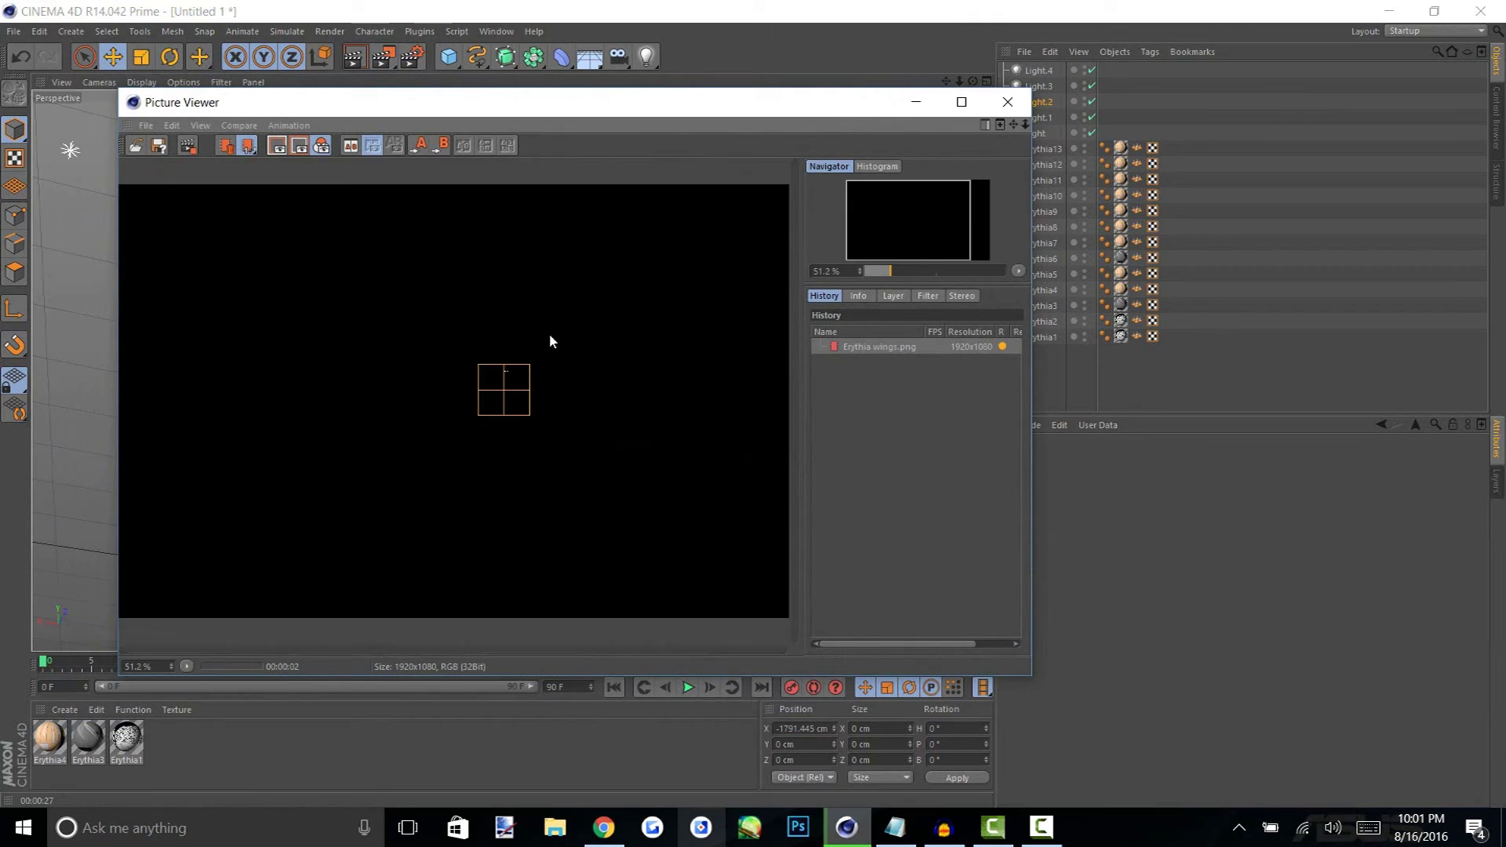
pyautogui.scroll(-1, 550, 336)
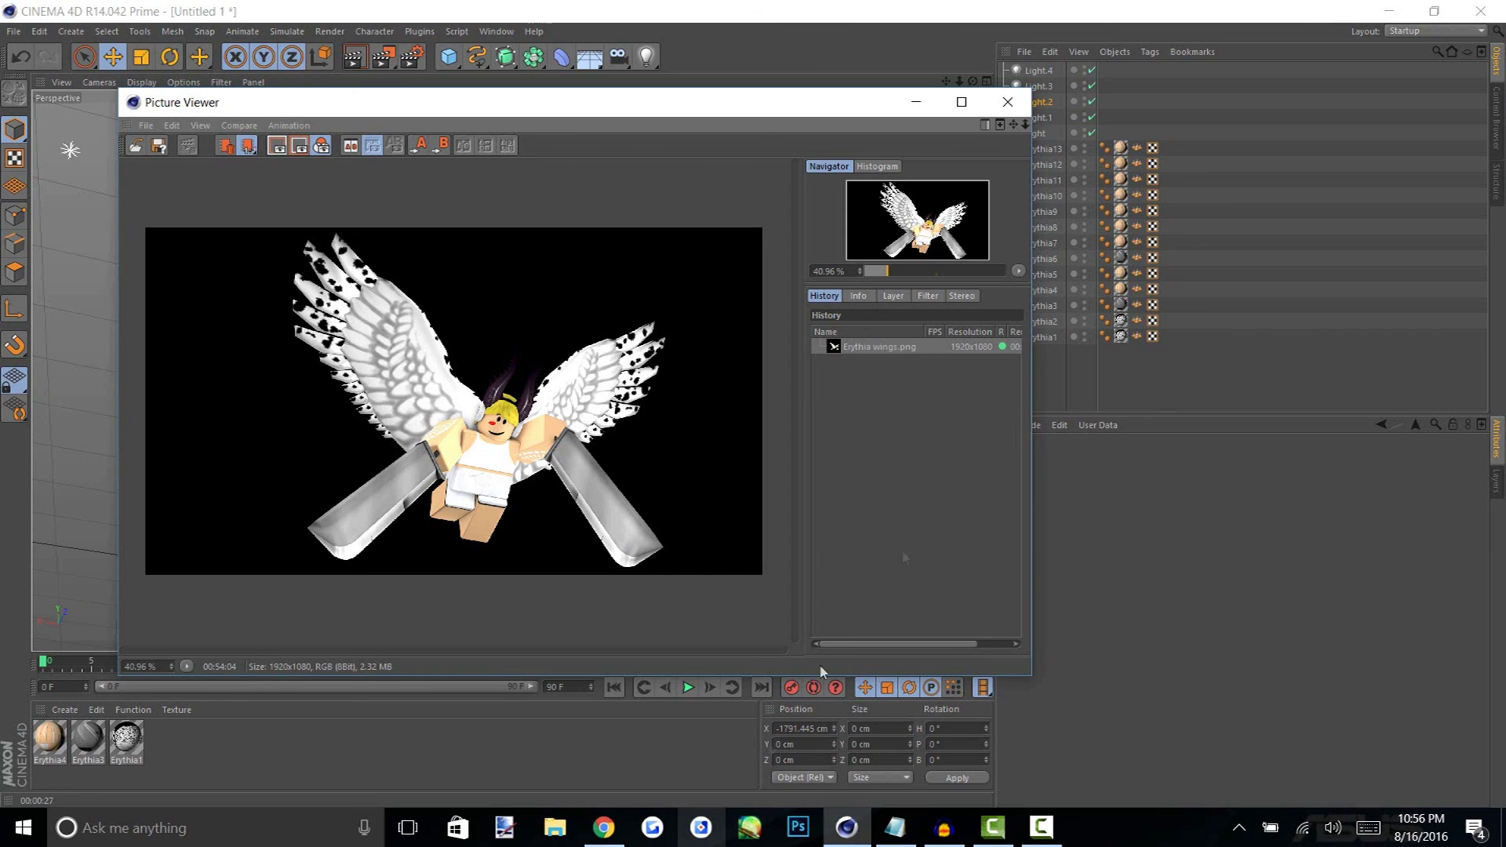
# Find and select the Erythia wings image in File Explorer's Pictures folder
pyautogui.click(553, 830)
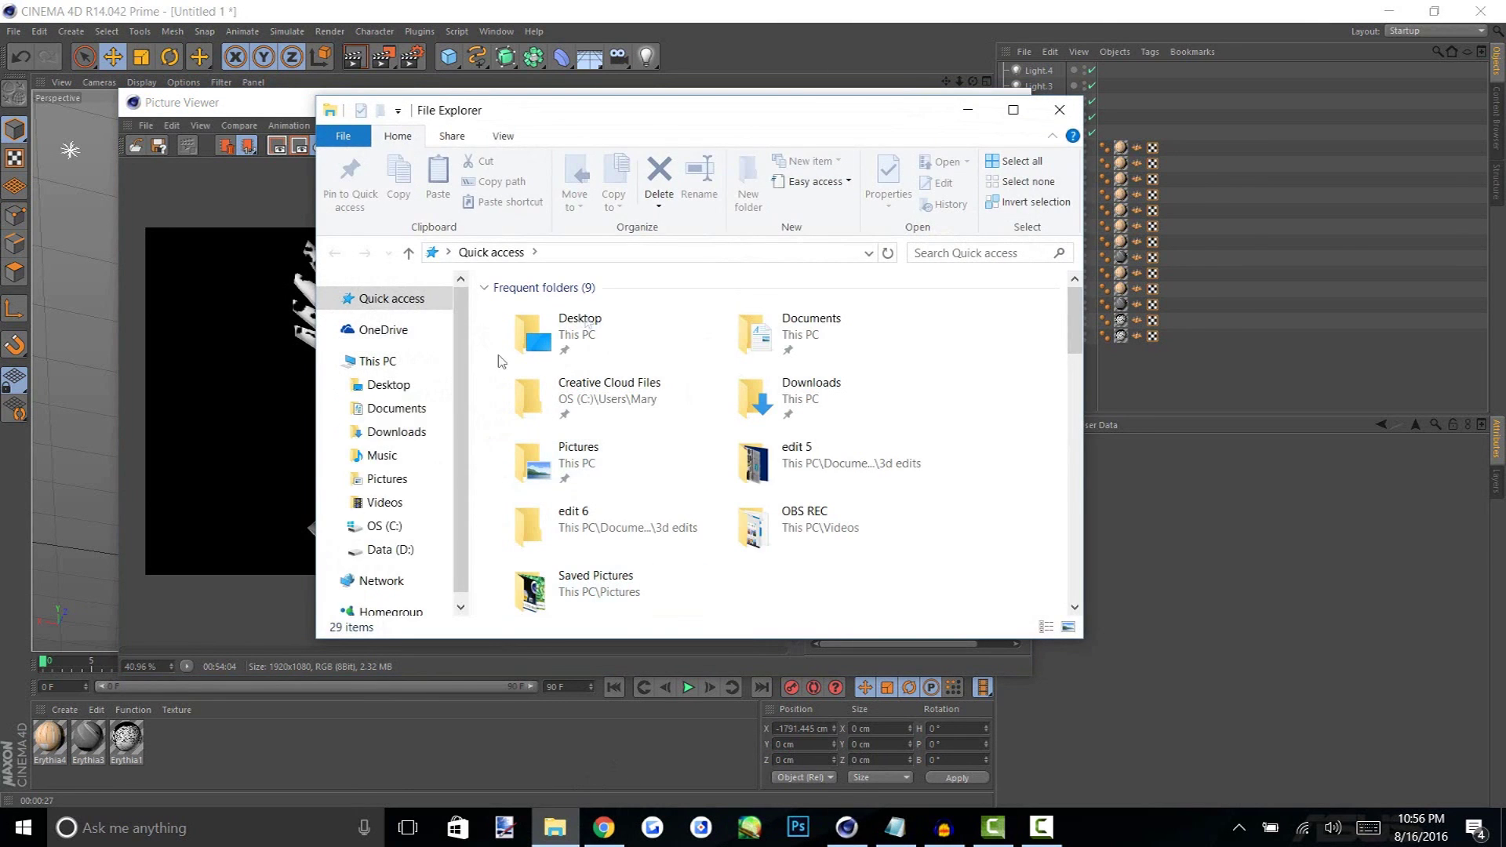
pyautogui.click(406, 480)
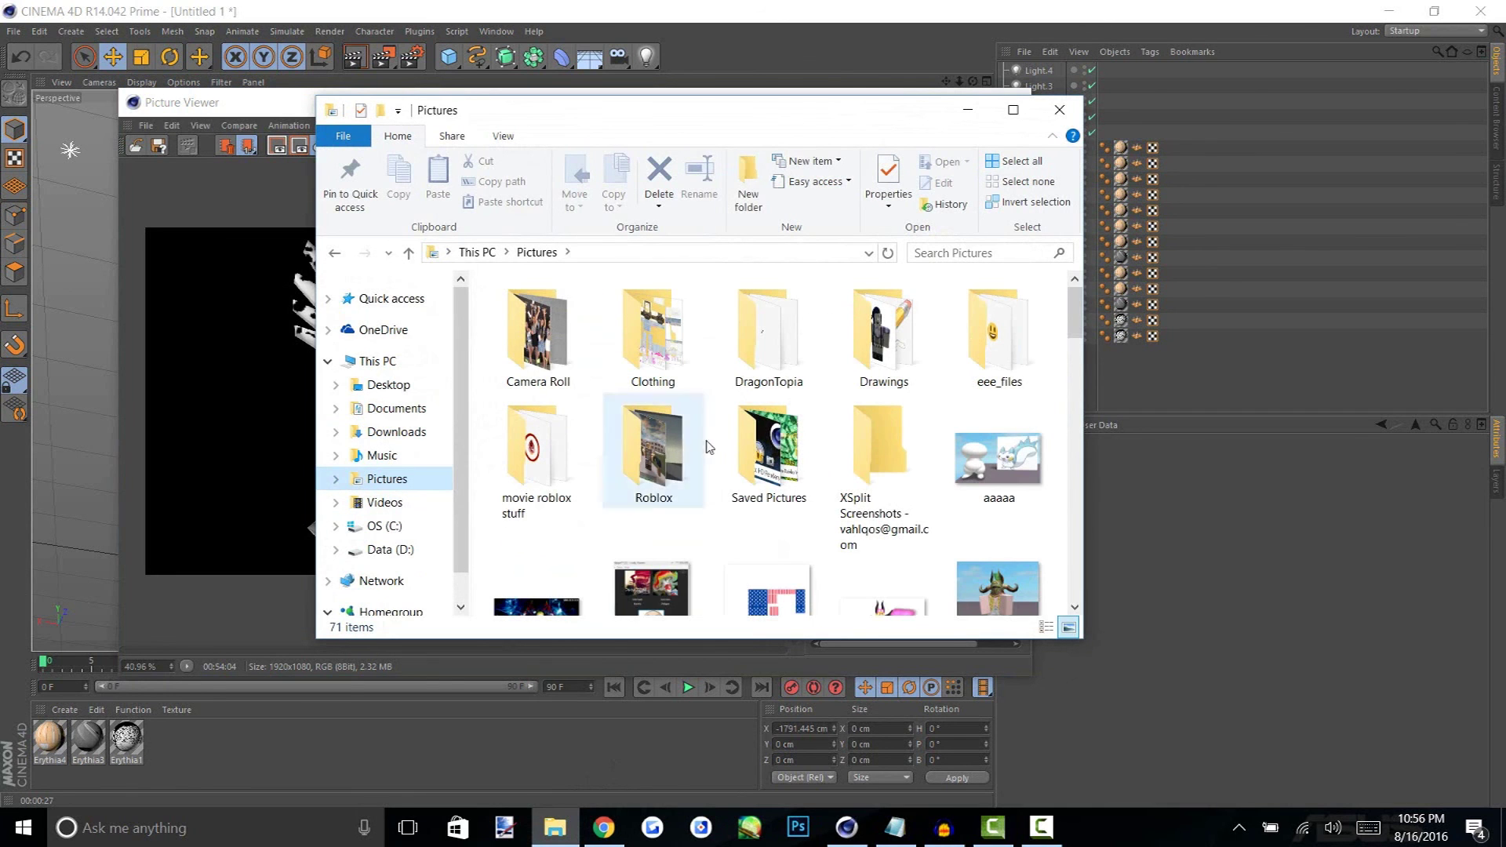
pyautogui.scroll(-3, 855, 447)
pyautogui.scroll(-1, 855, 447)
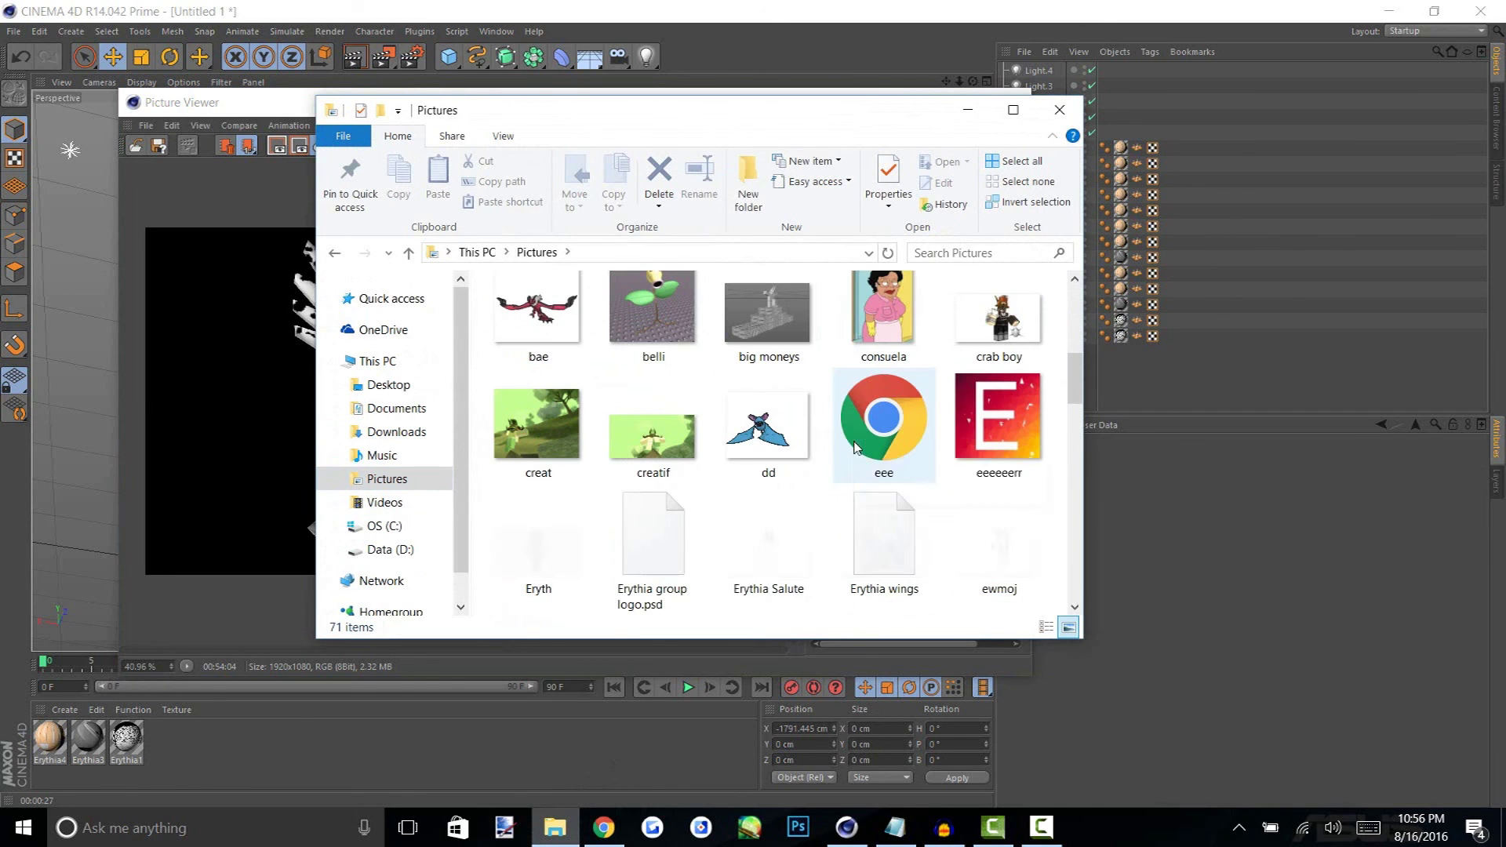
pyautogui.click(868, 539)
pyautogui.scroll(-3, 868, 539)
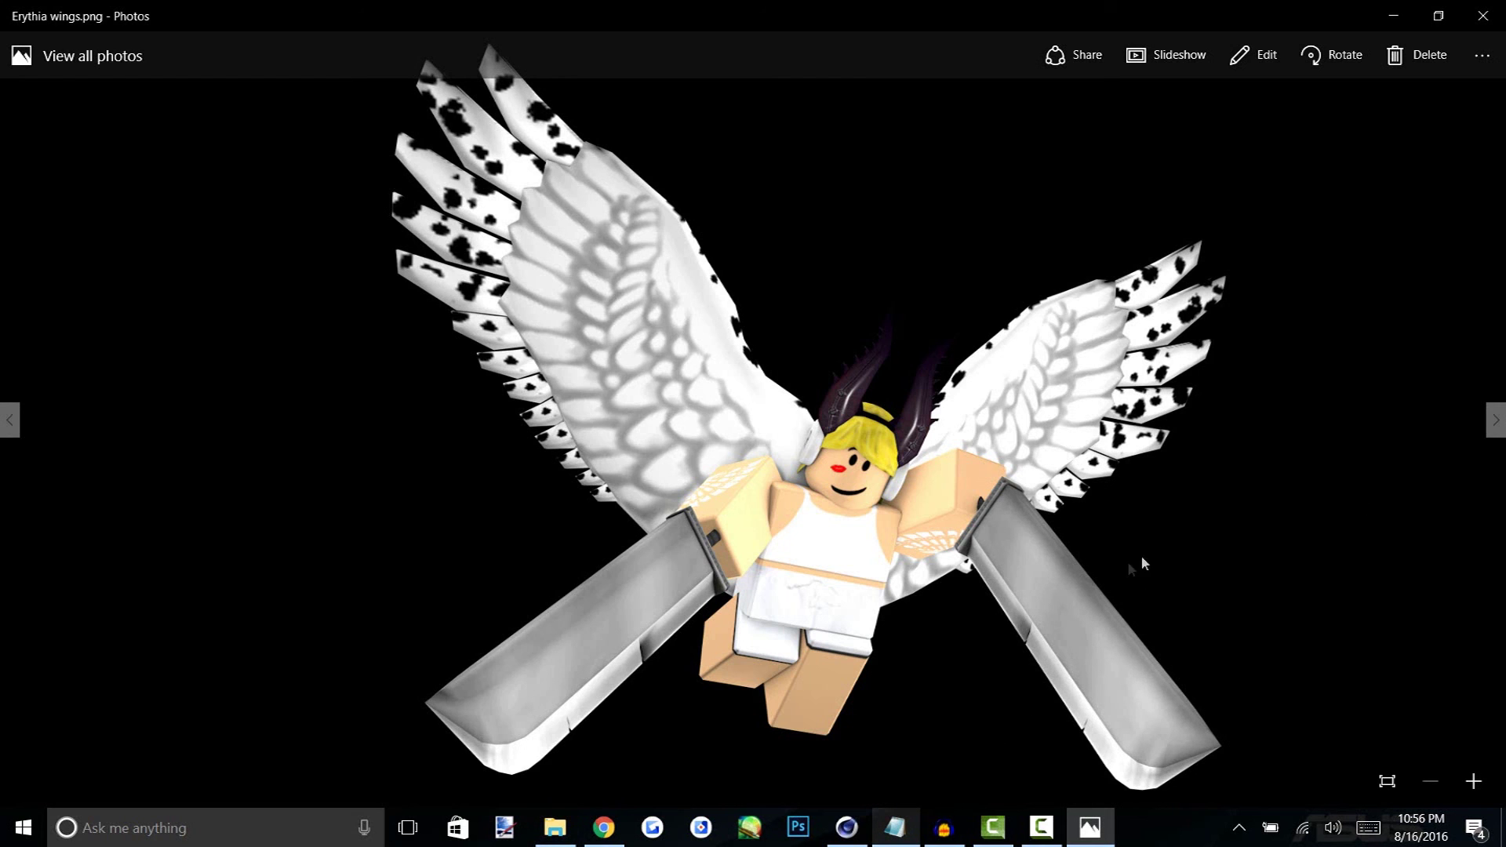
# Return to the c4d tutorial notes in Notepad
pyautogui.click(897, 837)
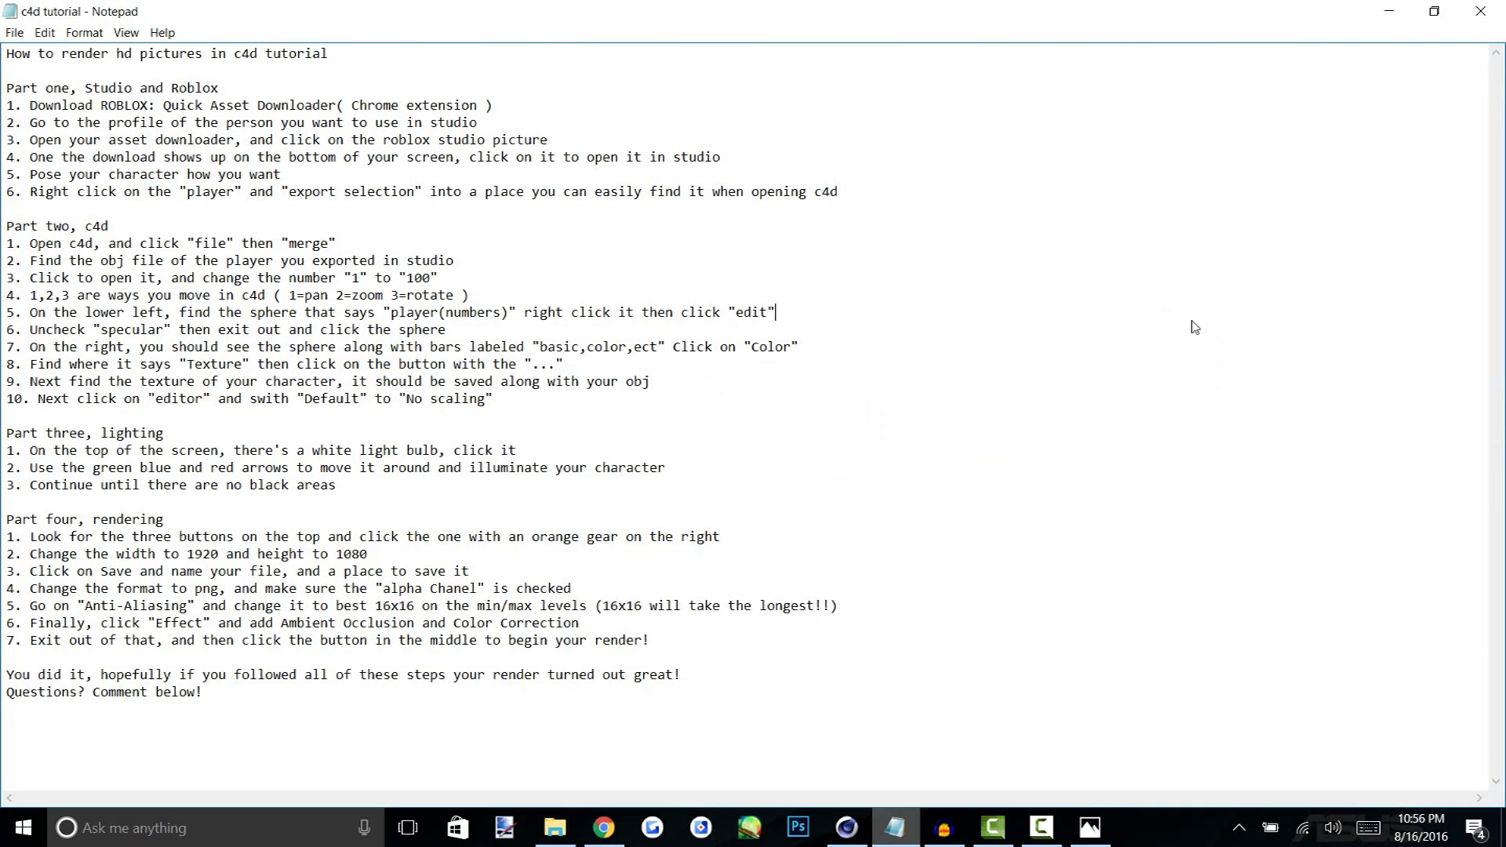